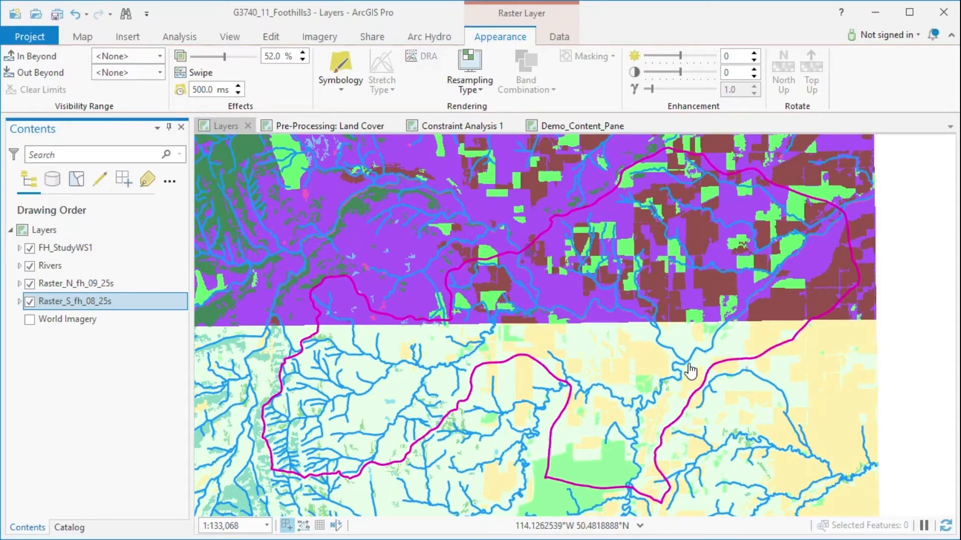
Hide the FH_StudyWS1 layer and turn on World Imagery for the area around the river confluence
scroll(690, 371, up, 5)
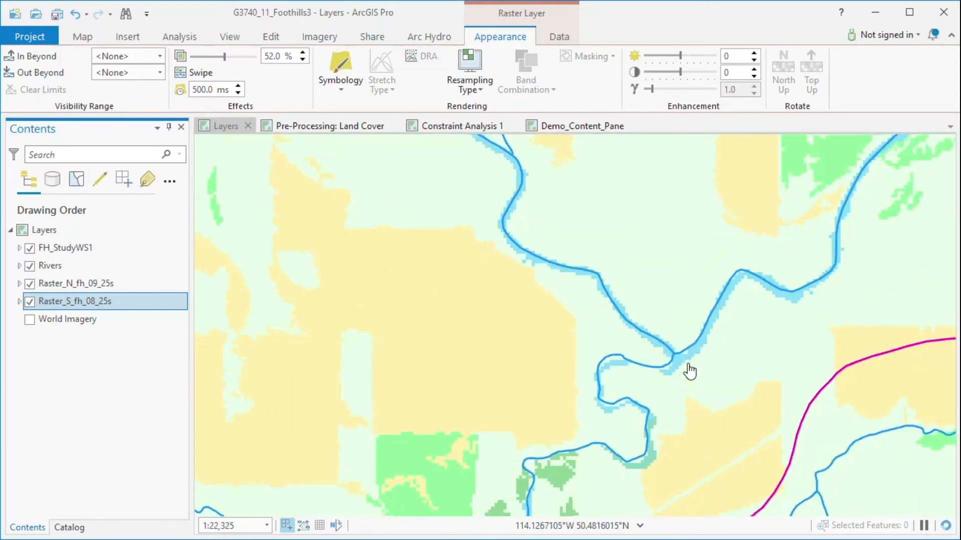
drag(674, 305, 546, 261)
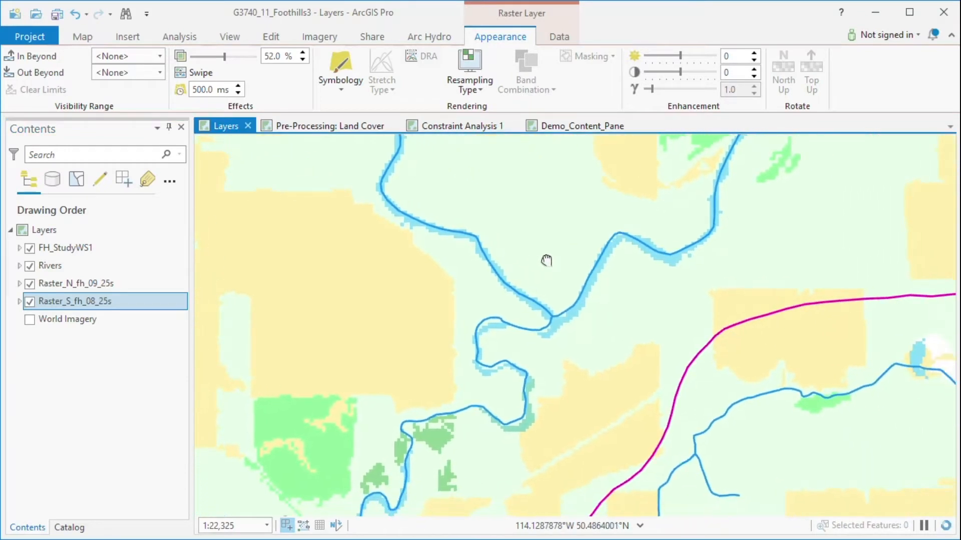
click(29, 248)
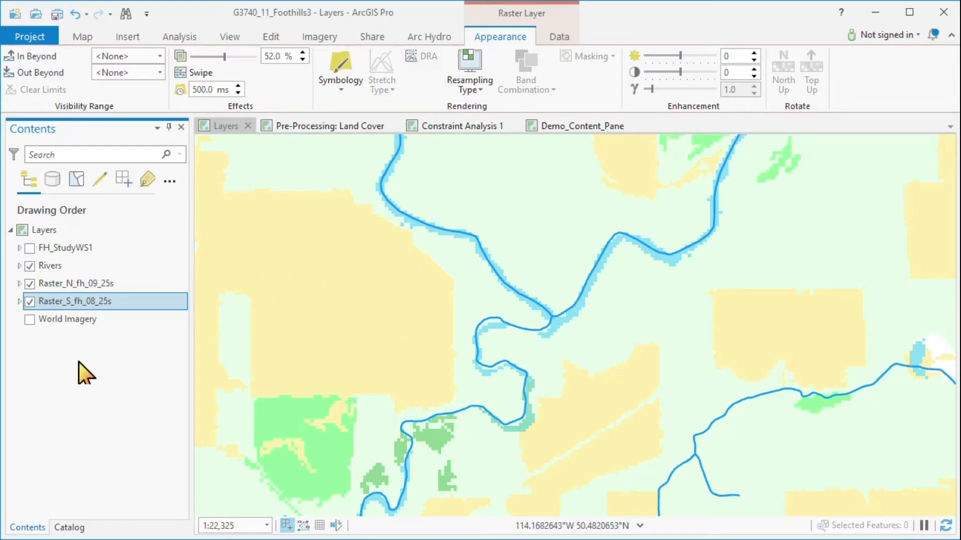
click(30, 319)
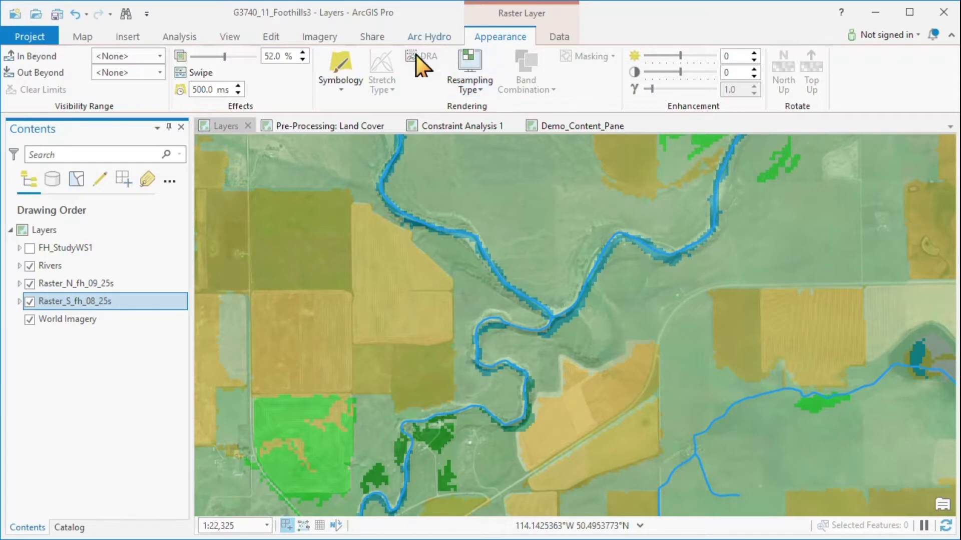
Compare Raster_S_fh_08_25s with the underlying imagery by toggling the raster's visibility, leaving it displayed
click(29, 302)
click(30, 301)
click(30, 302)
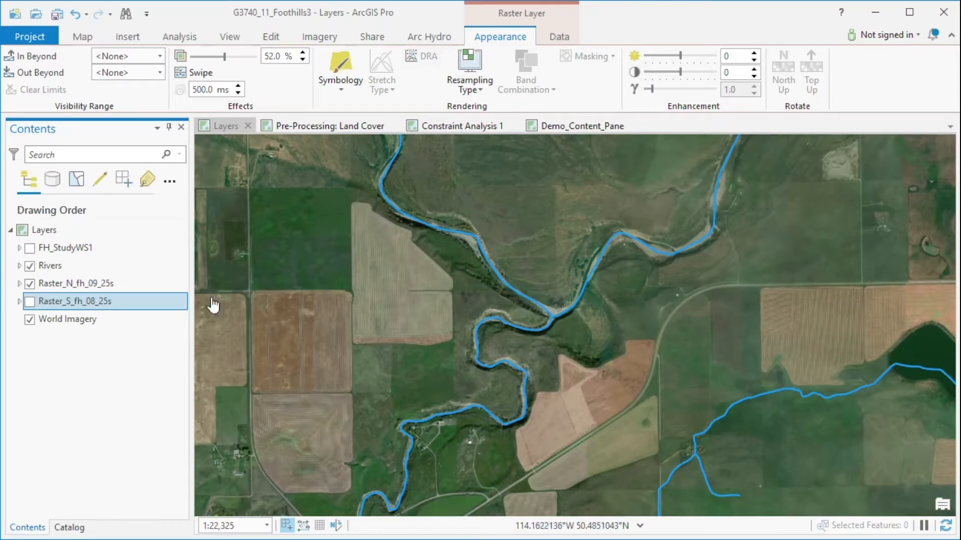
click(29, 301)
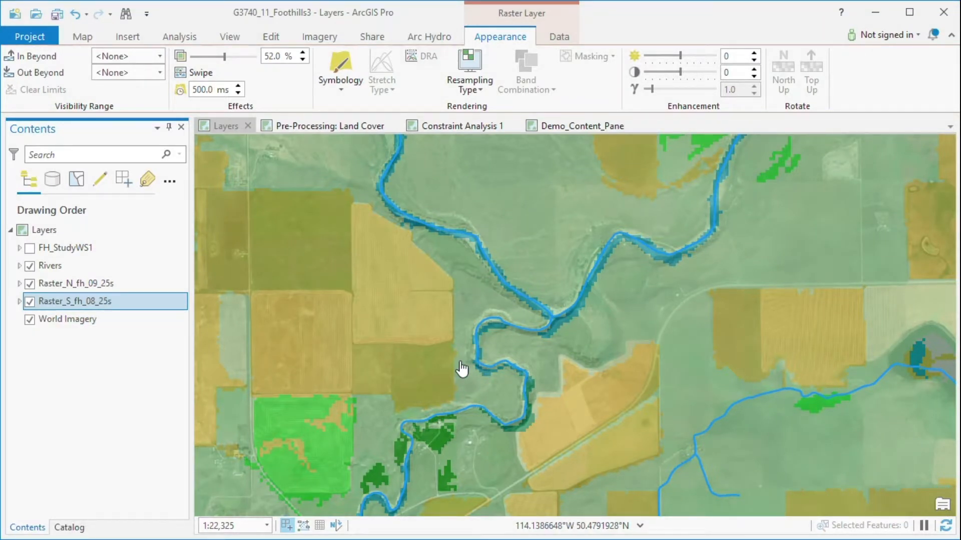
scroll(519, 306, down, 3)
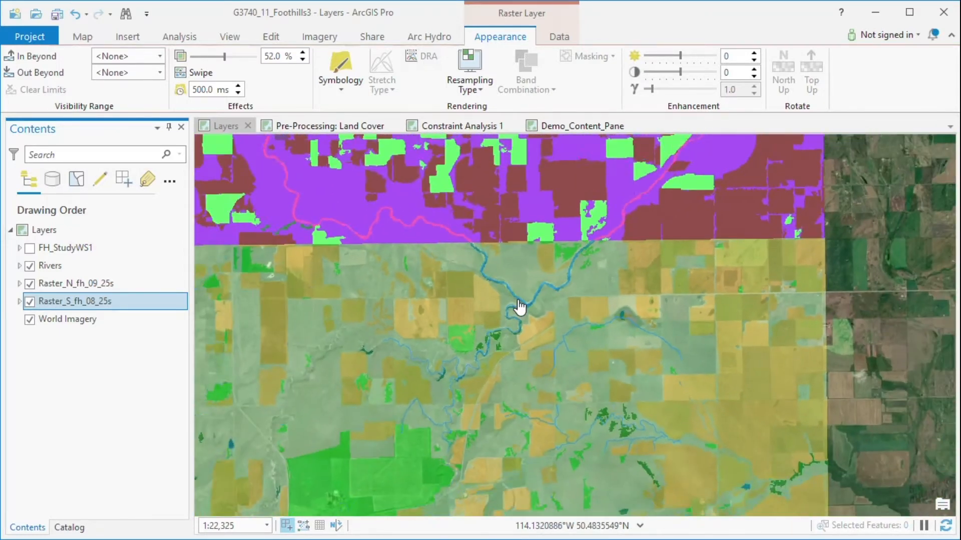
scroll(519, 307, down, 2)
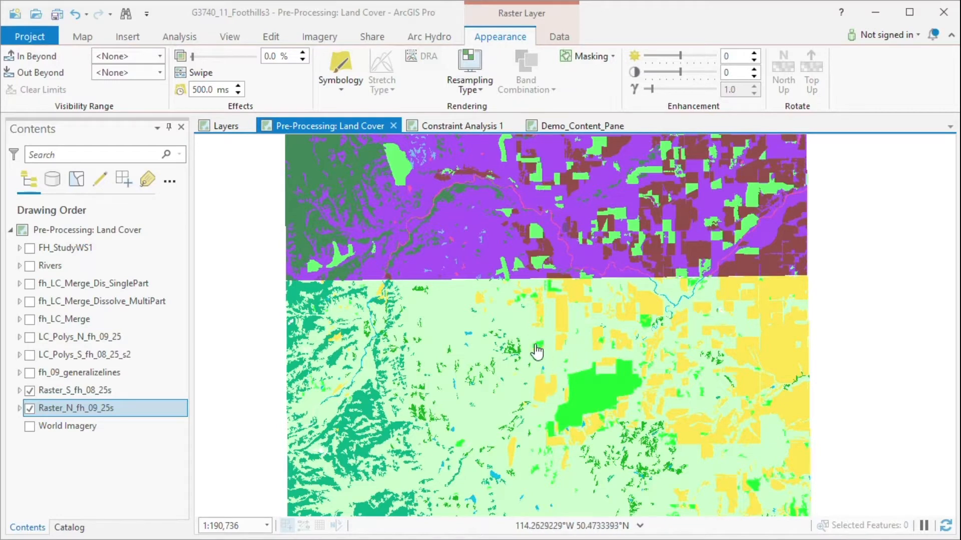
In the Pre-Processing: Land Cover map, open the attribute tables of Raster_N_fh_09_25s and Raster_S_fh_08_25s
right_click(67, 408)
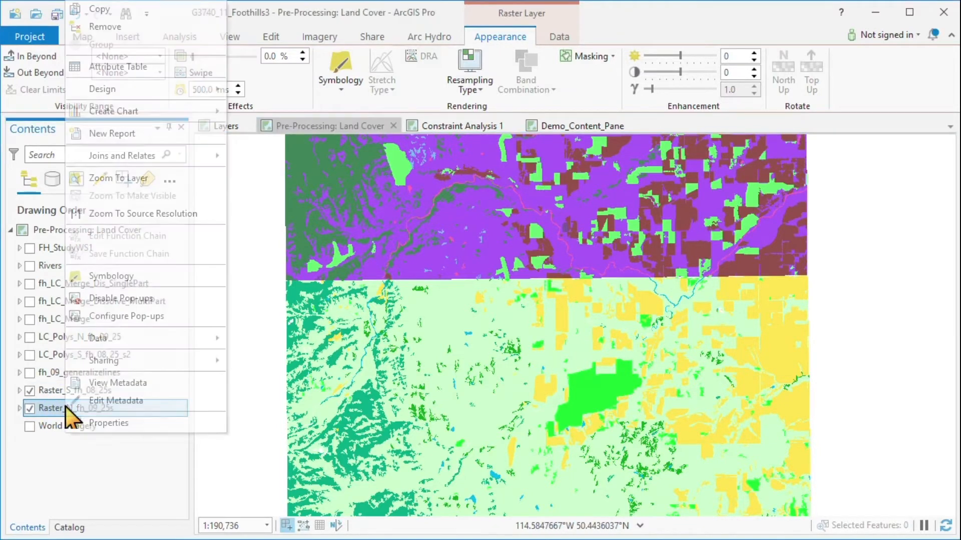
click(120, 67)
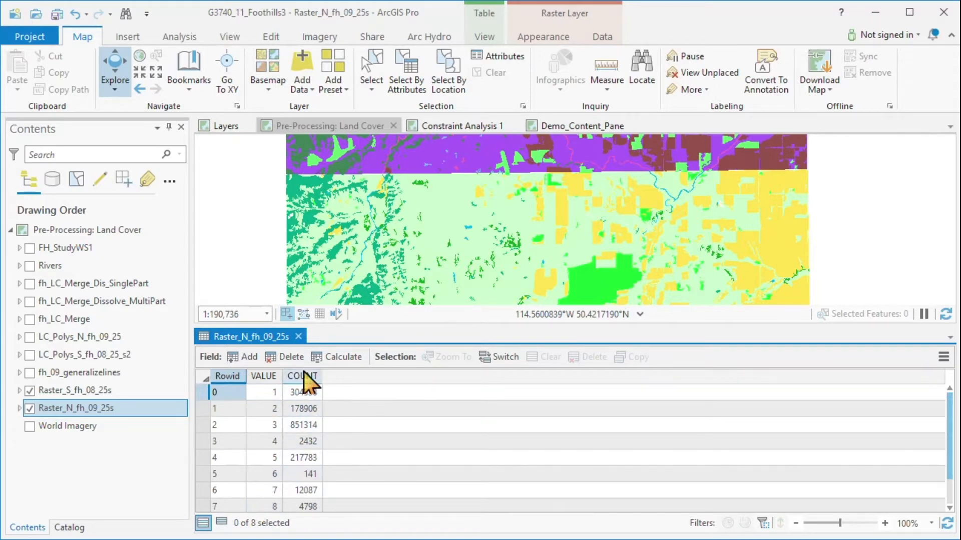
right_click(91, 391)
click(142, 67)
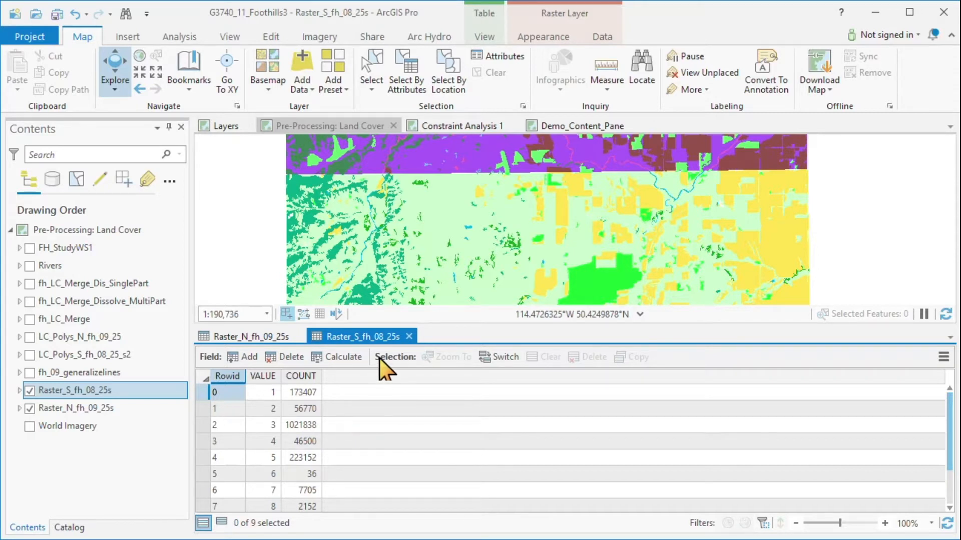
Expand the legends of Raster_N_fh_09_25s and Raster_S_fh_08_25s in the layer list
click(19, 408)
drag(189, 354, 185, 400)
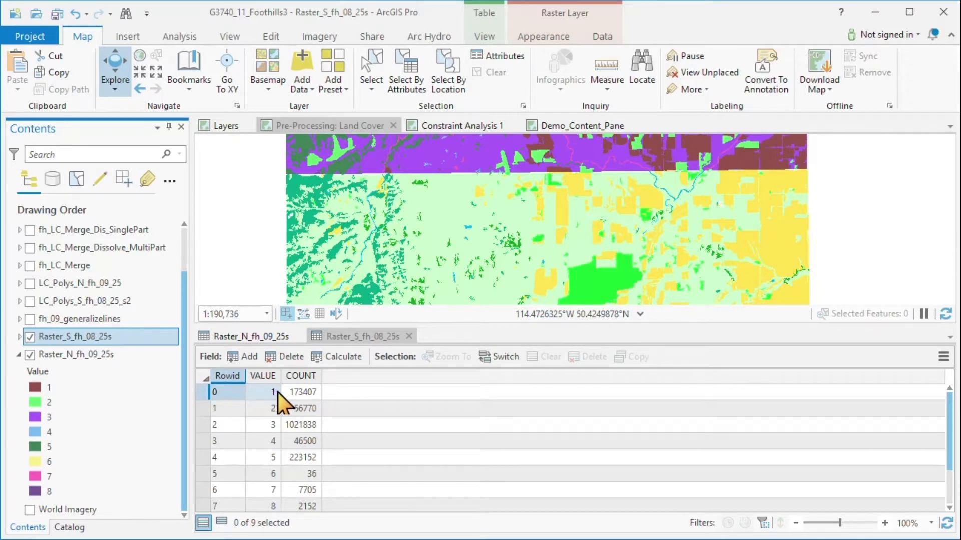
click(19, 336)
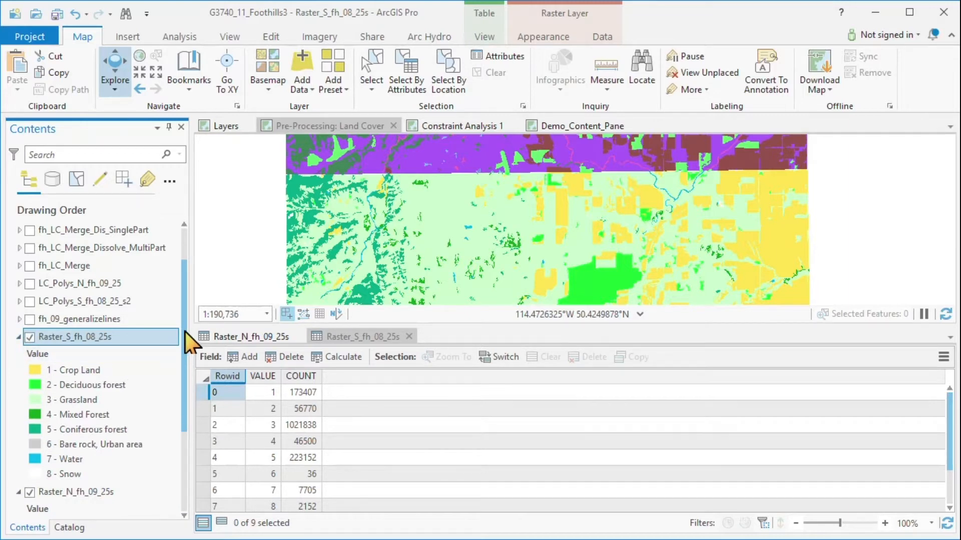
Examine the value labels in the symbology settings of Raster_S_fh_08_25s, widening the Label column to read them, and close the settings
right_click(80, 337)
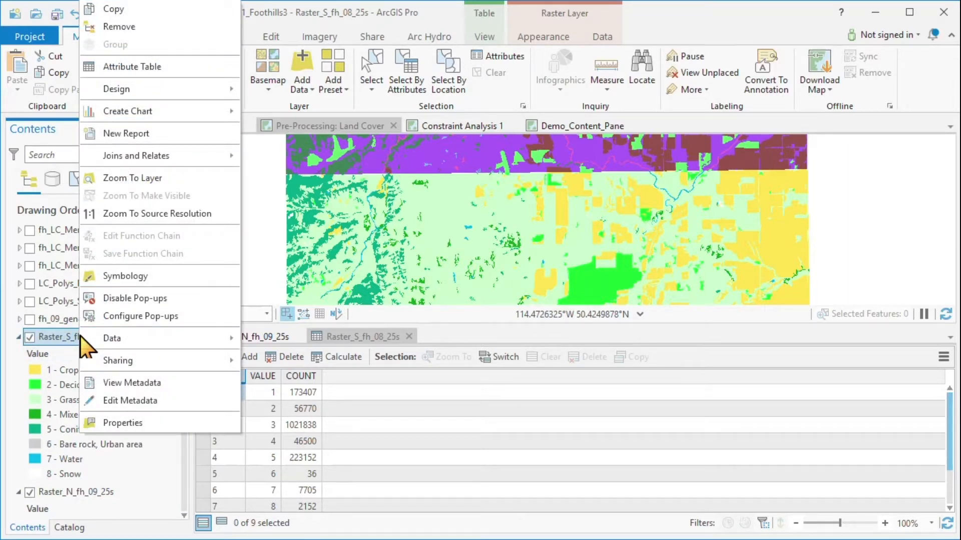
click(145, 276)
drag(371, 348, 415, 348)
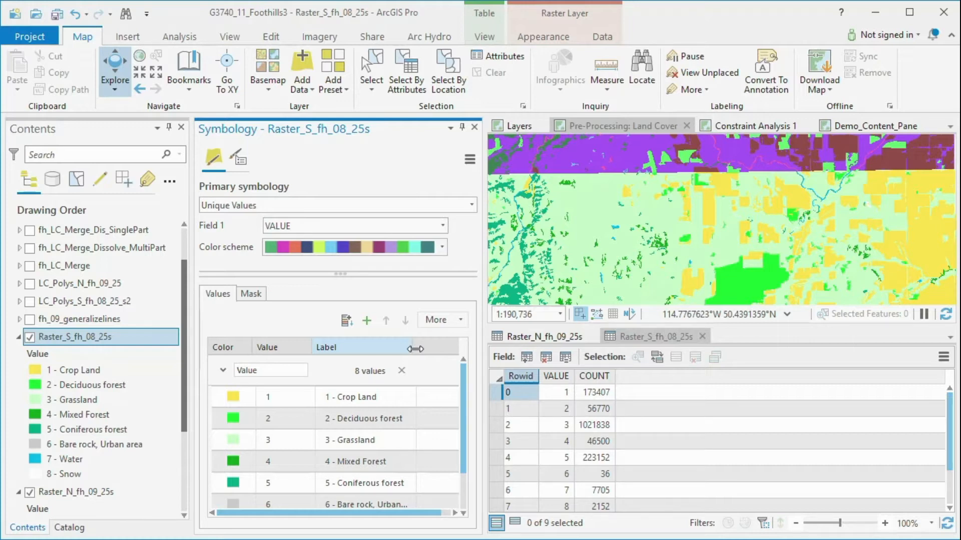
drag(415, 349, 423, 349)
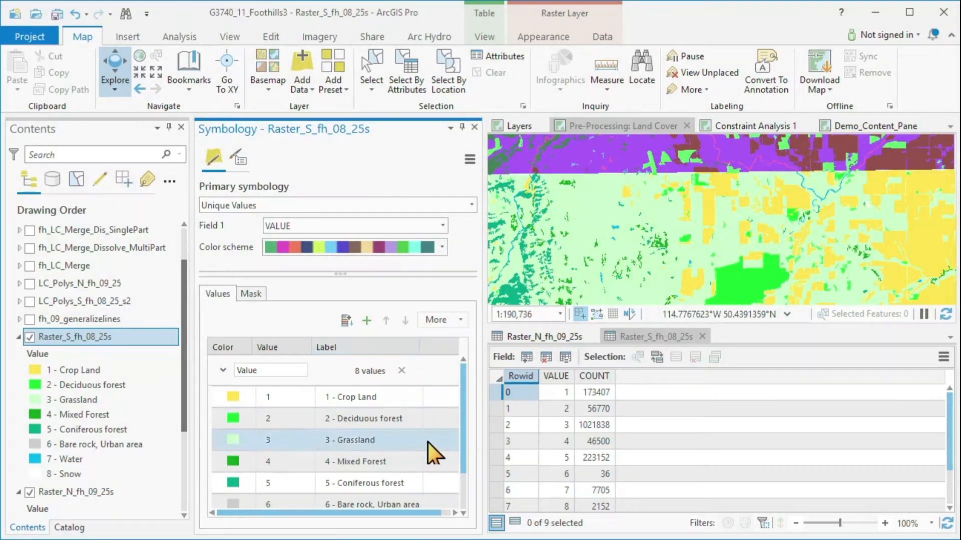
click(474, 128)
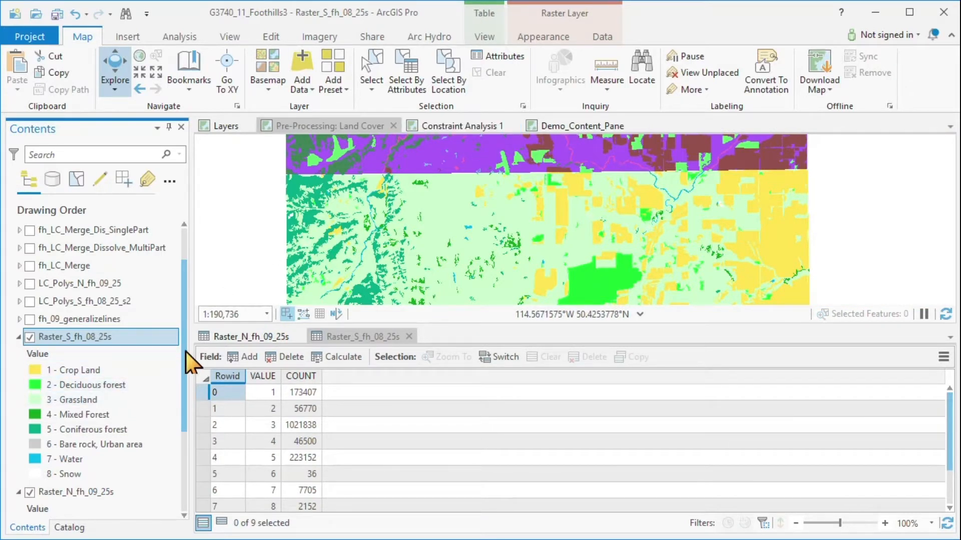
Compare the value legends of the two rasters and close both attribute tables
scroll(186, 365, down, 3)
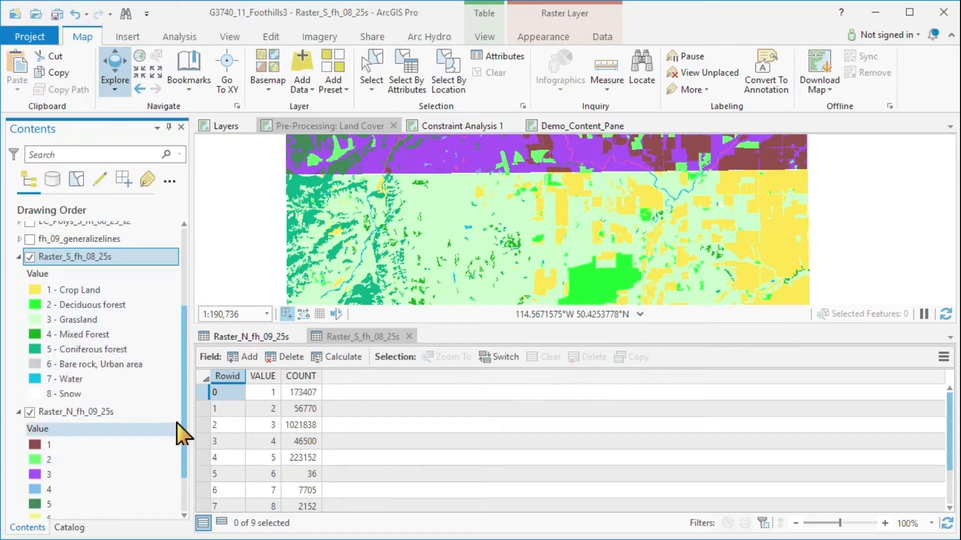
drag(189, 403, 187, 456)
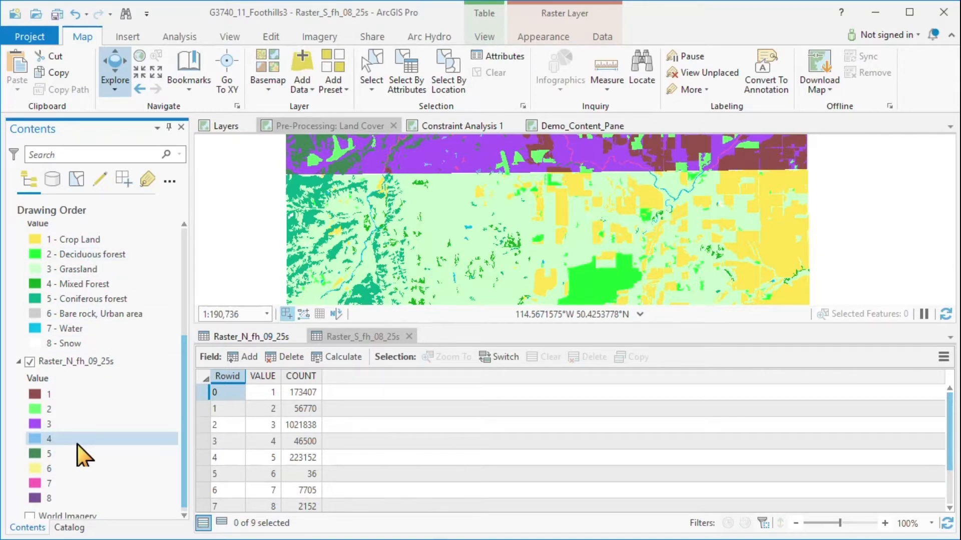
click(409, 337)
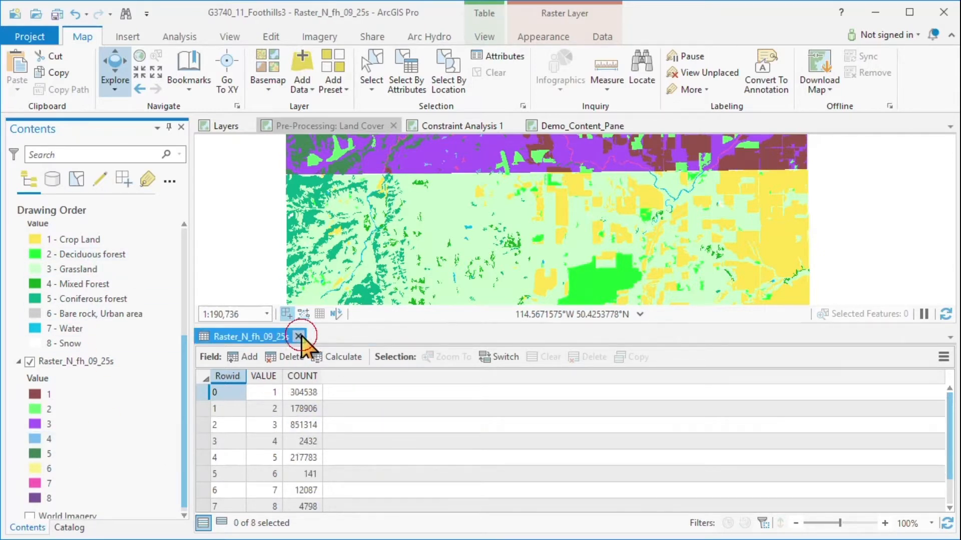
click(299, 337)
Save Raster_S_fh_08_25s as the layer file Raster_S_fh_08_25s.lyrx in the G3740_11_Foothills2 folder
drag(188, 401, 189, 355)
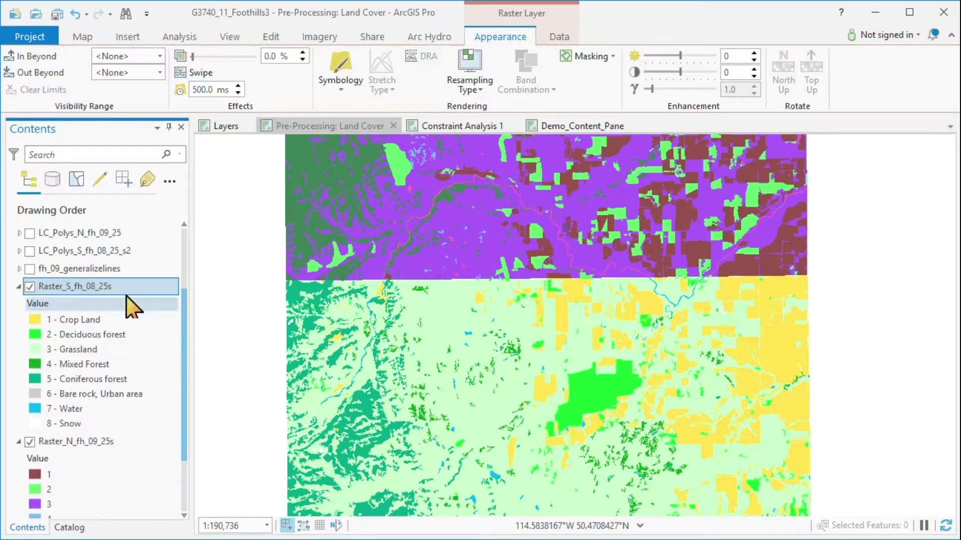
click(74, 288)
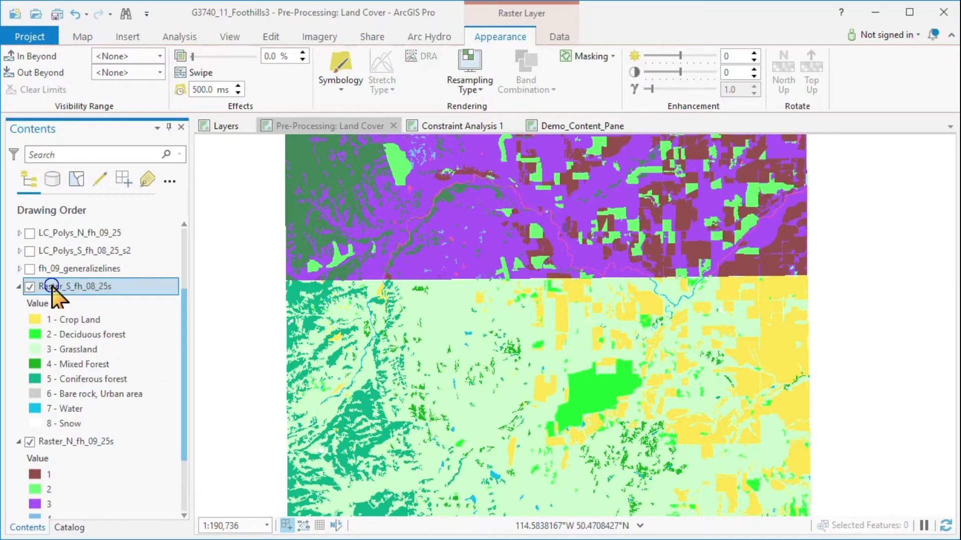
right_click(56, 295)
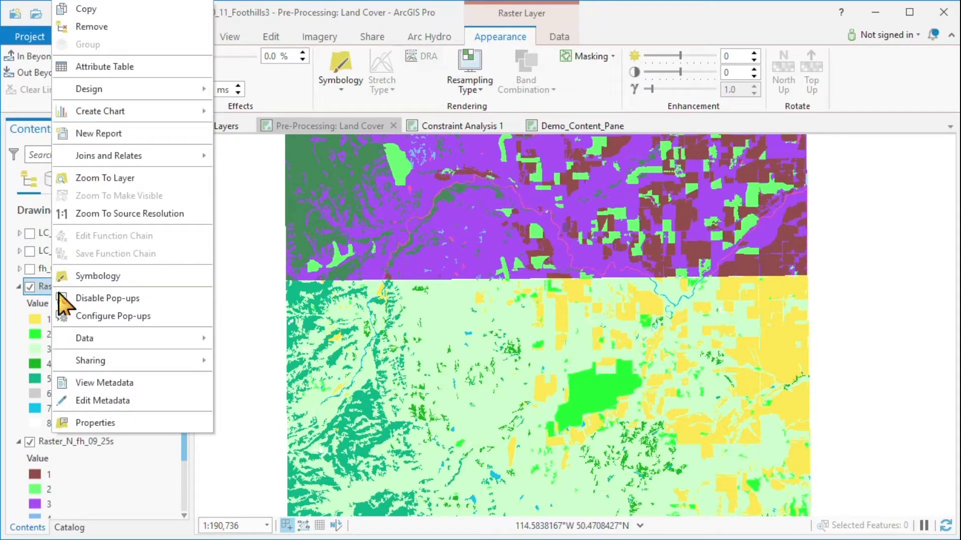
mouse_move(100, 362)
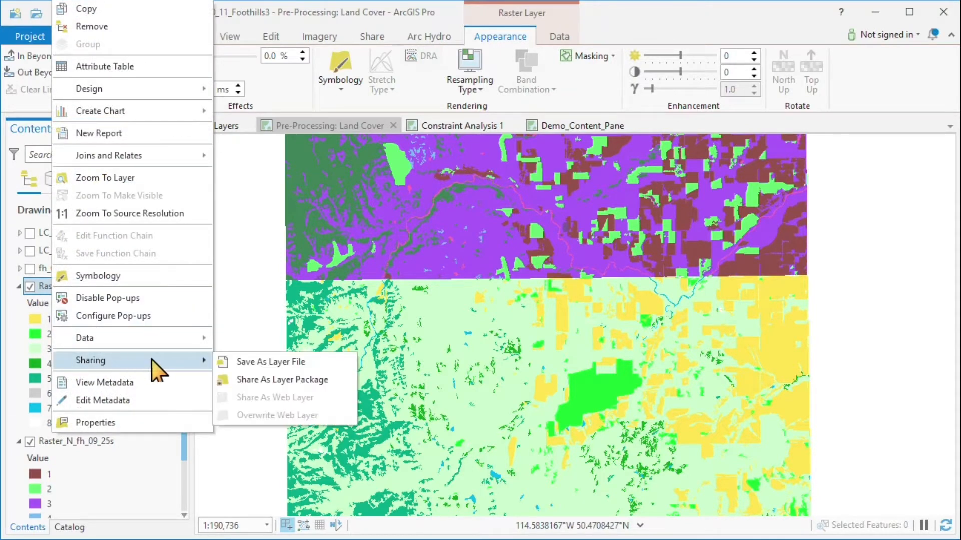
click(284, 363)
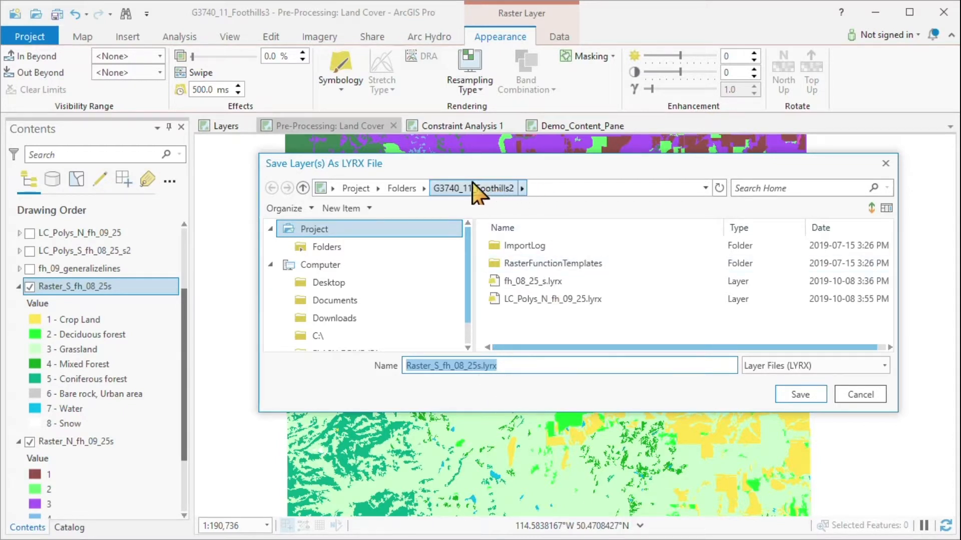
click(801, 396)
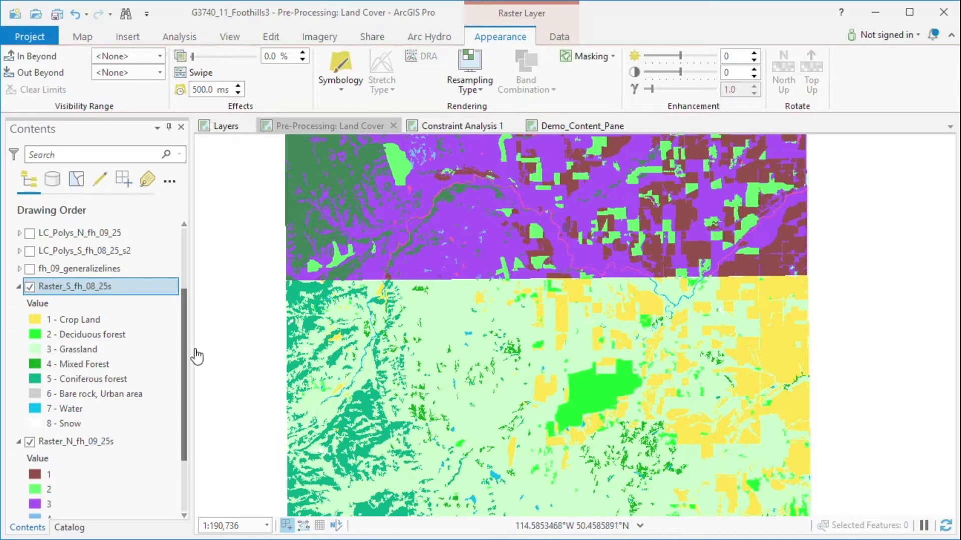
Open the symbology settings of Raster_N_fh_09_25s and start importing symbology from a layer file
drag(186, 379, 186, 402)
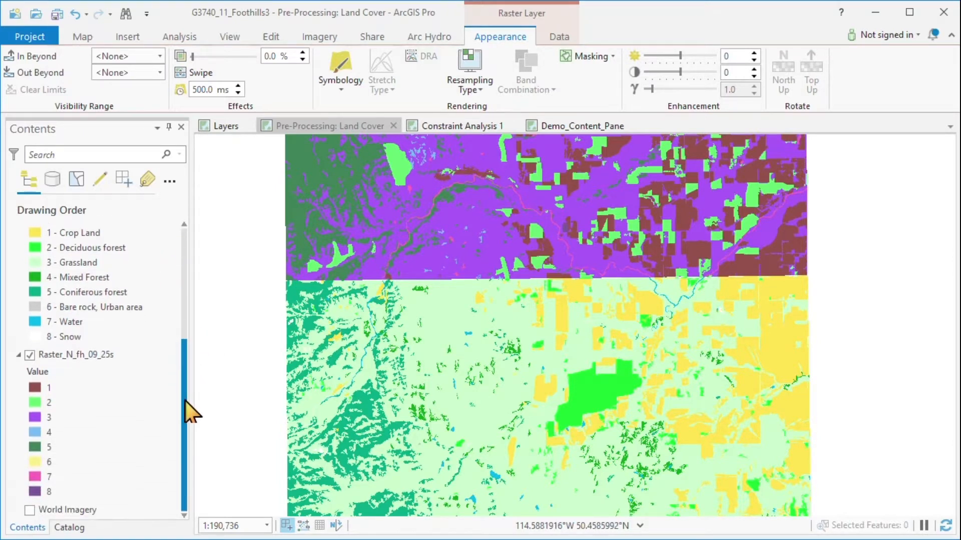
right_click(67, 354)
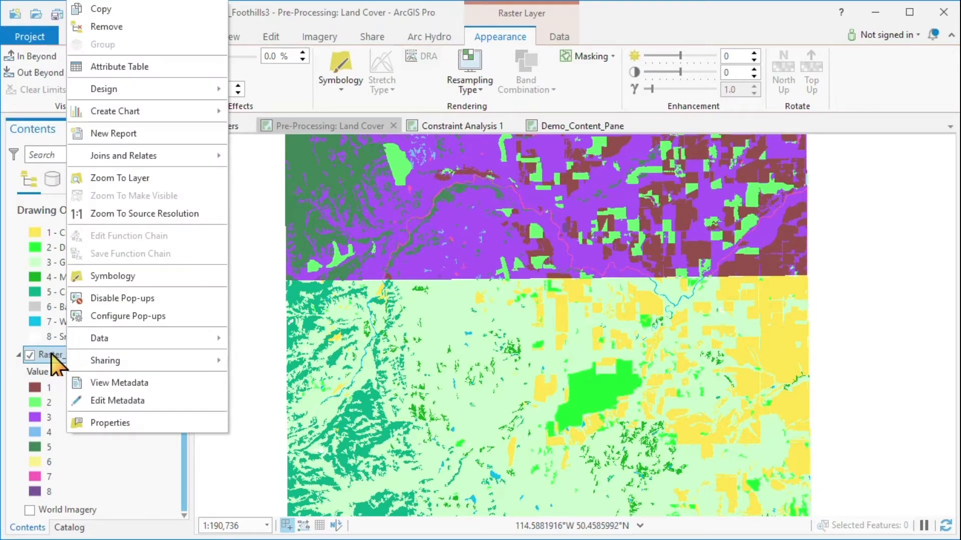
click(112, 276)
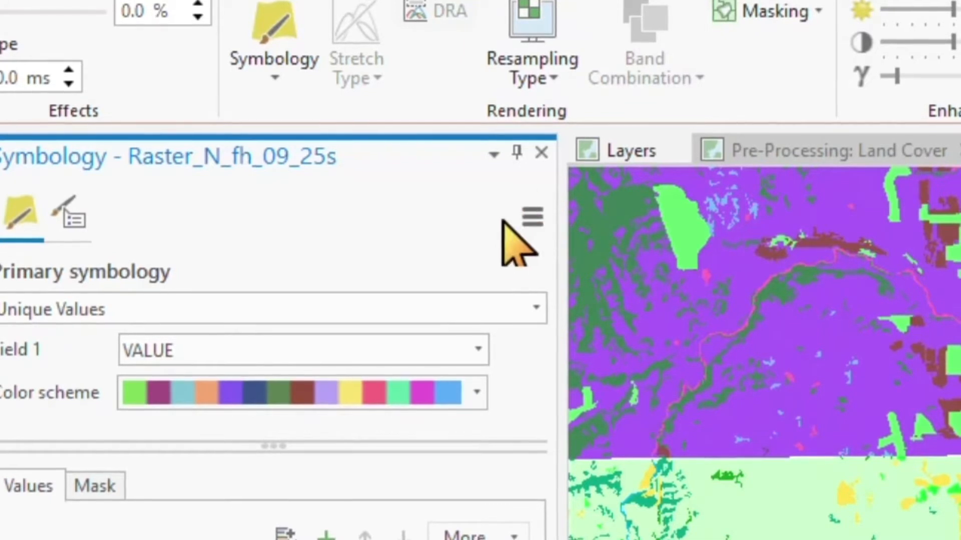
click(532, 218)
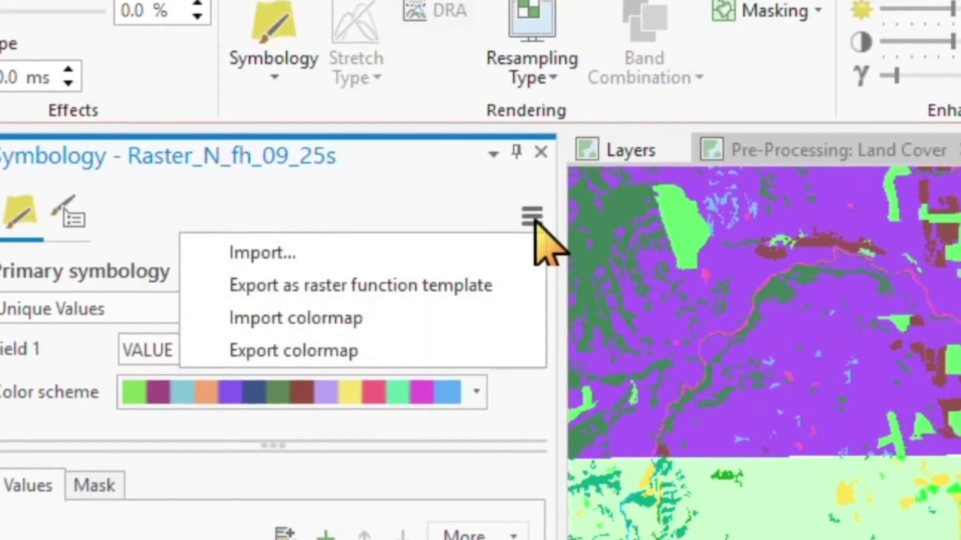
click(261, 252)
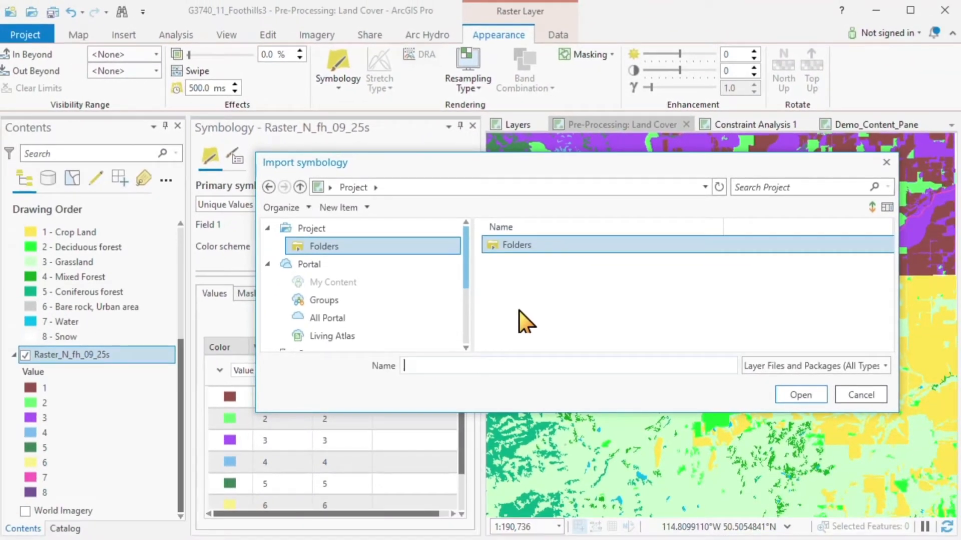
Import the symbology from Raster_S_fh_08_25s.lyrx, found on the flash drive in GIS_Lecture_Data_Pro, G3740_11_Foothills2
drag(466, 265, 468, 323)
click(401, 326)
scroll(581, 321, down, 1)
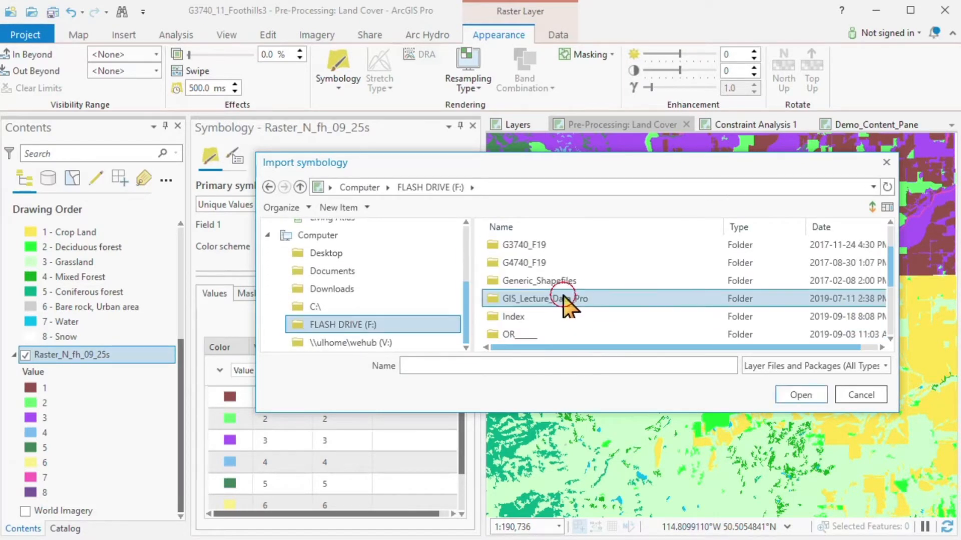
double_click(568, 301)
click(561, 245)
double_click(560, 245)
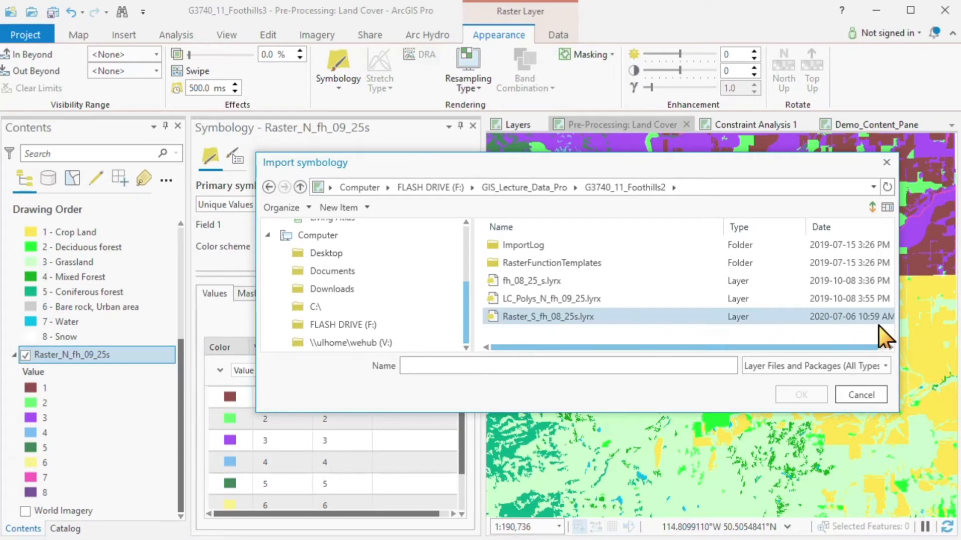
click(564, 319)
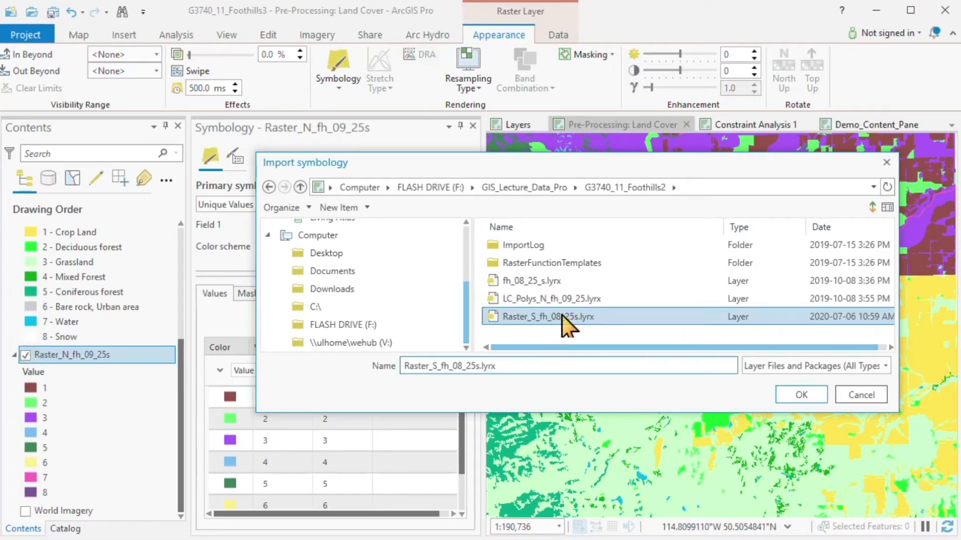
click(802, 394)
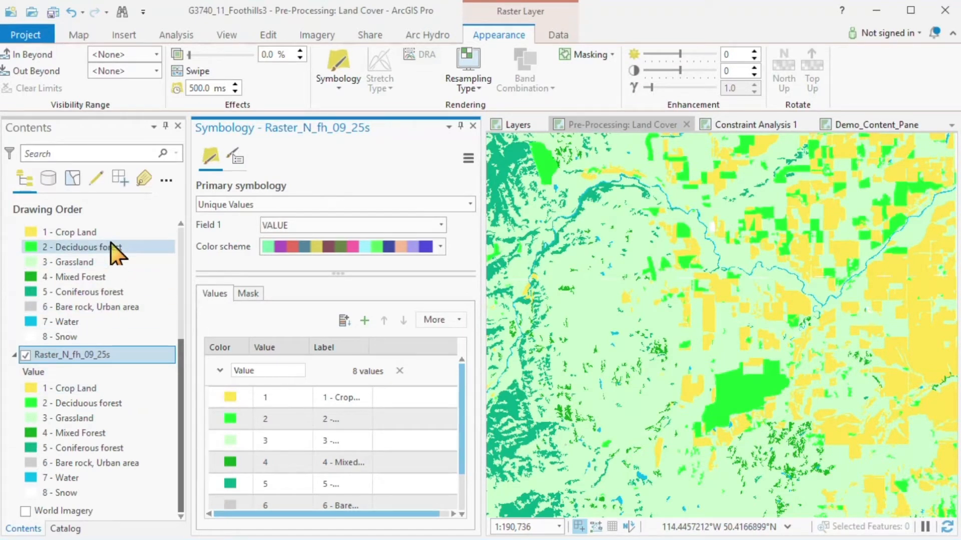
Close the symbology settings and toggle the northern raster Raster_N_fh_09_25s to examine where it meets the southern raster
mouse_move(180, 386)
mouse_down()
mouse_move(180, 376)
mouse_move(186, 385)
mouse_up()
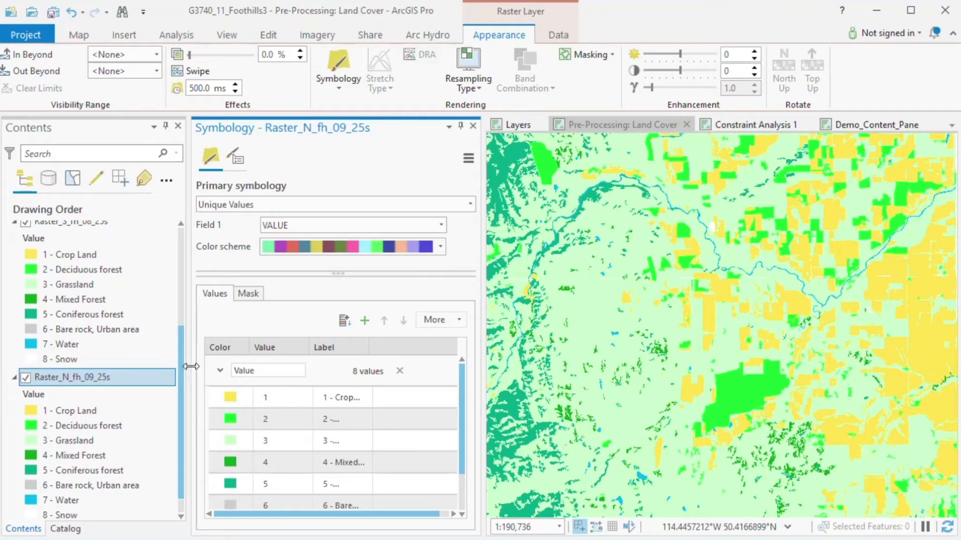
click(472, 125)
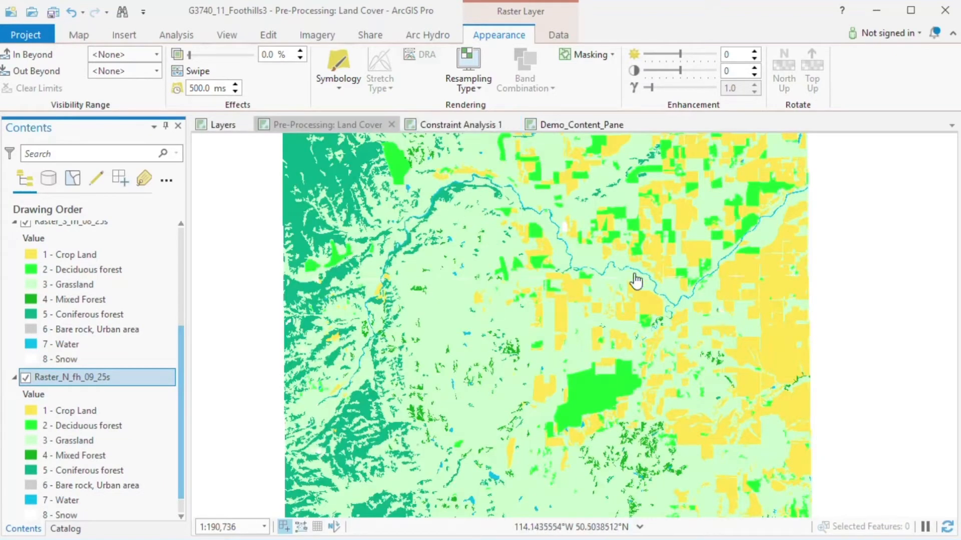
scroll(639, 339, up, 4)
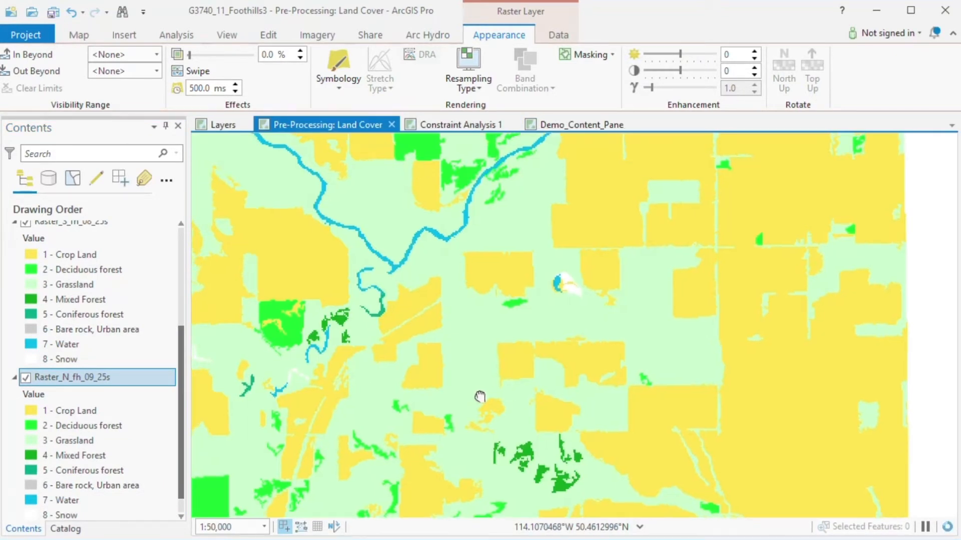
drag(494, 397, 727, 390)
click(26, 377)
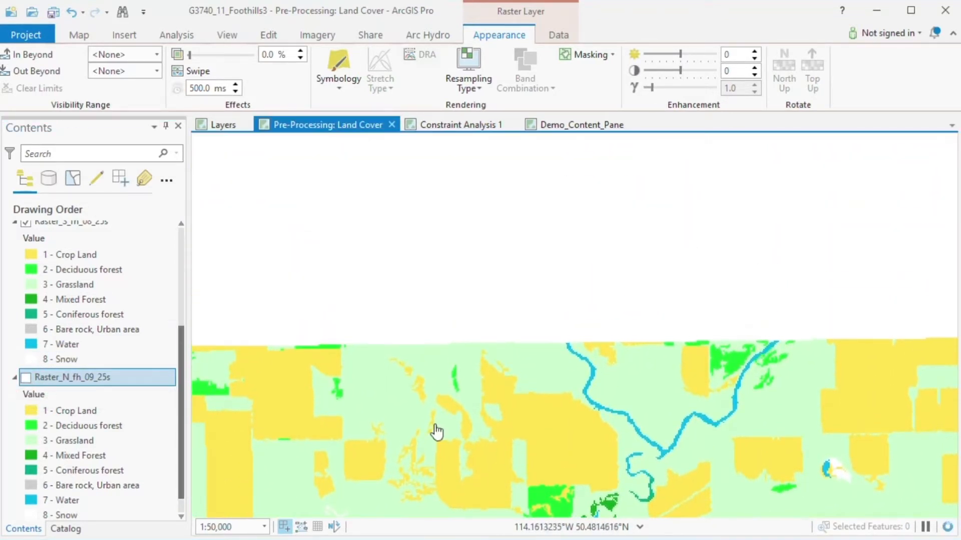
click(26, 378)
Examine the western part of the raster seam, toggling Raster_S_fh_08_25s to check how the land cover classes line up
drag(220, 377, 692, 376)
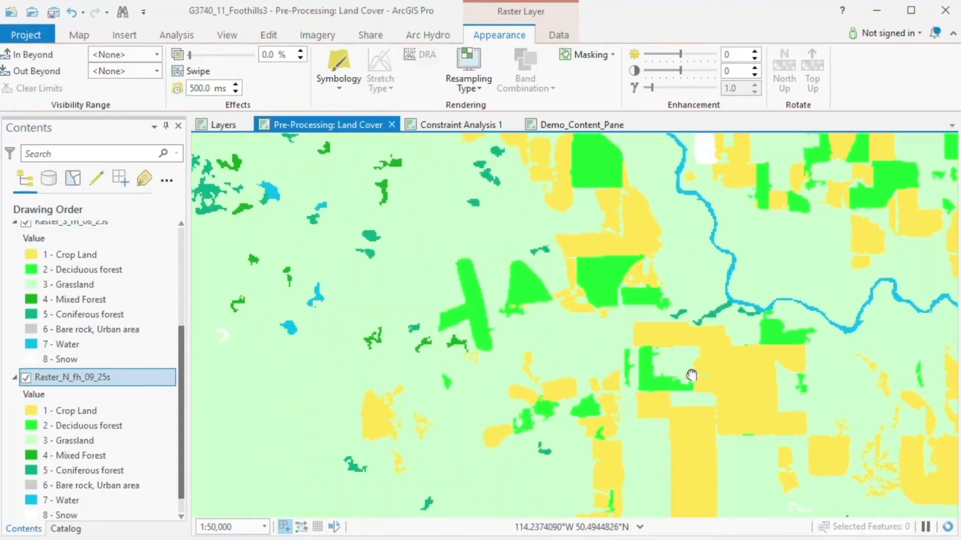
drag(350, 389, 740, 389)
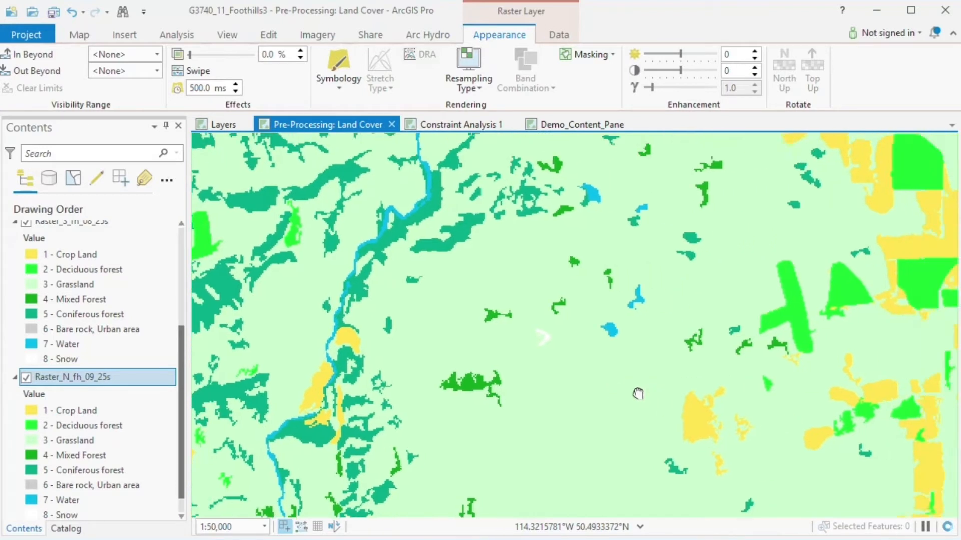
drag(637, 392, 600, 393)
click(25, 225)
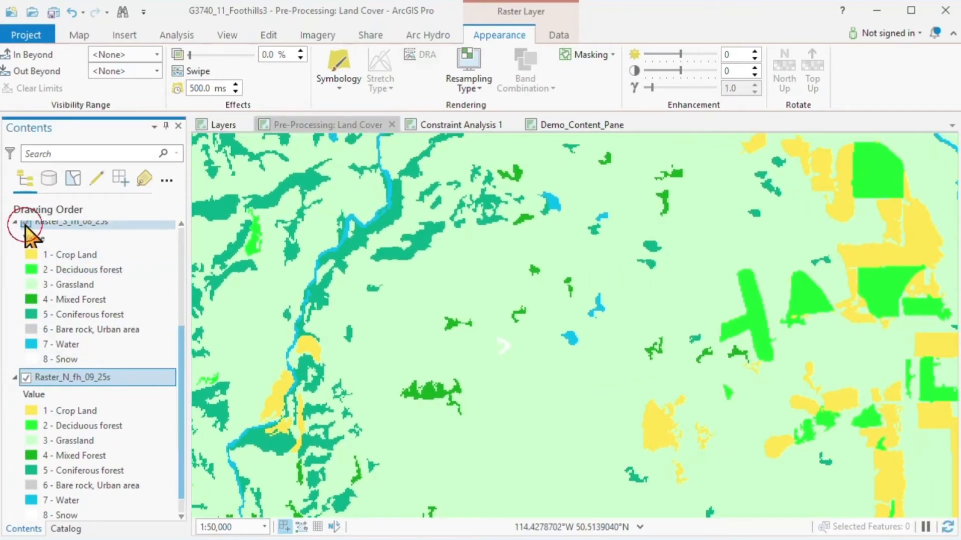
click(25, 225)
drag(760, 383, 567, 294)
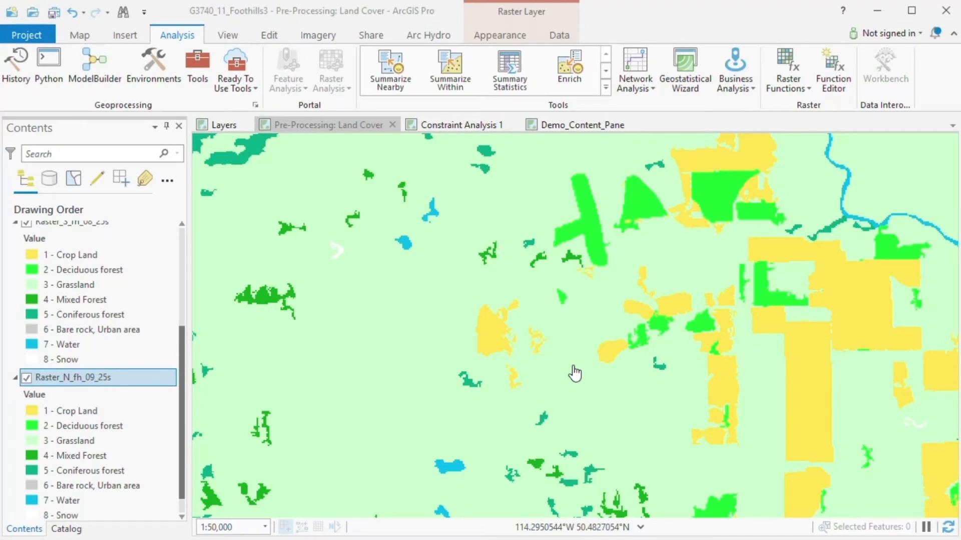
Hide Raster_S_fh_08_25s and collapse the legends of both land cover rasters
scroll(10, 382, up, 3)
click(26, 337)
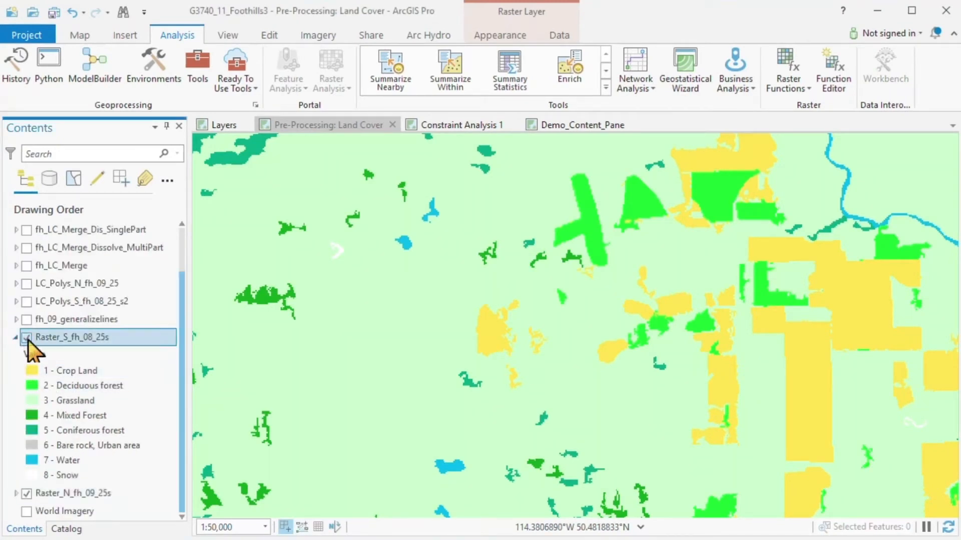
click(16, 336)
click(15, 355)
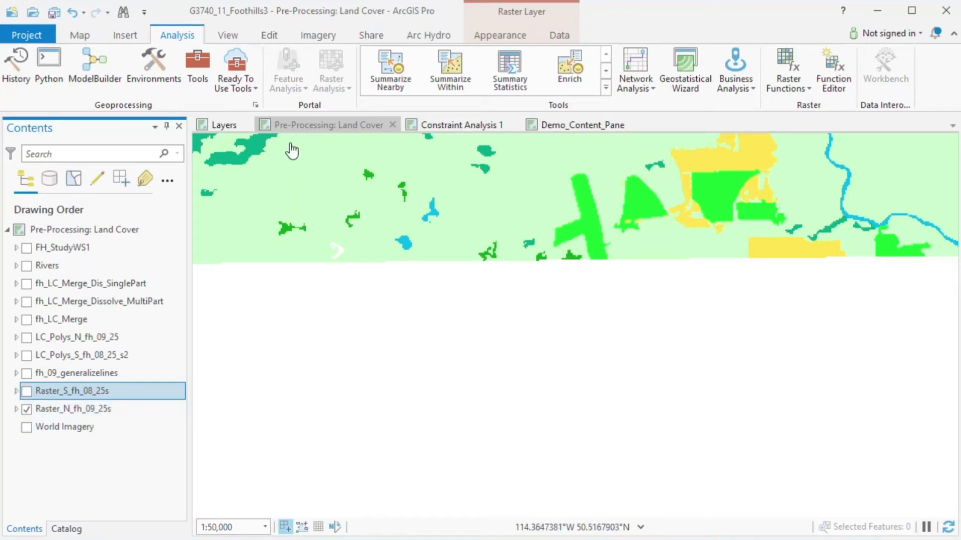
Open the Raster to Polygon conversion tool and choose Raster_S_fh_08_25s as the input raster
click(196, 64)
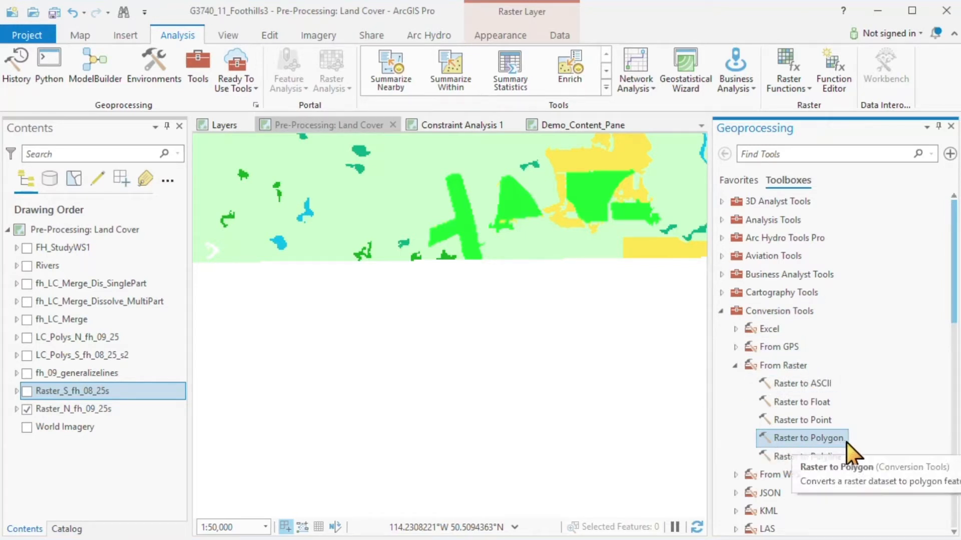
click(808, 439)
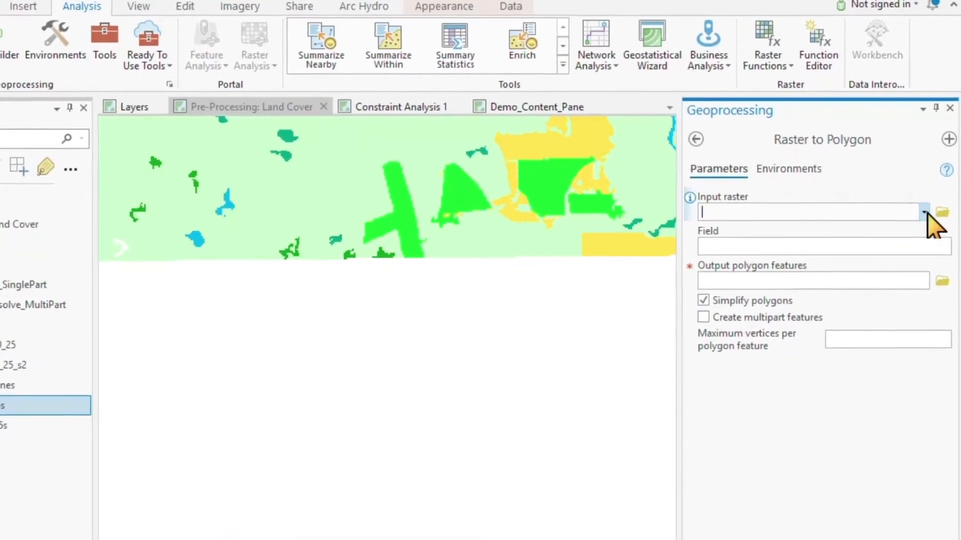
click(925, 213)
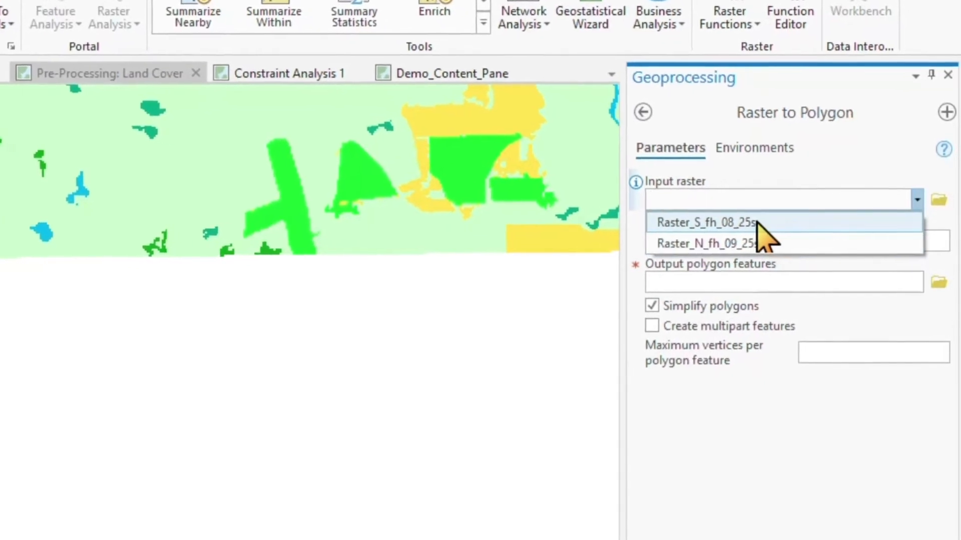
click(761, 225)
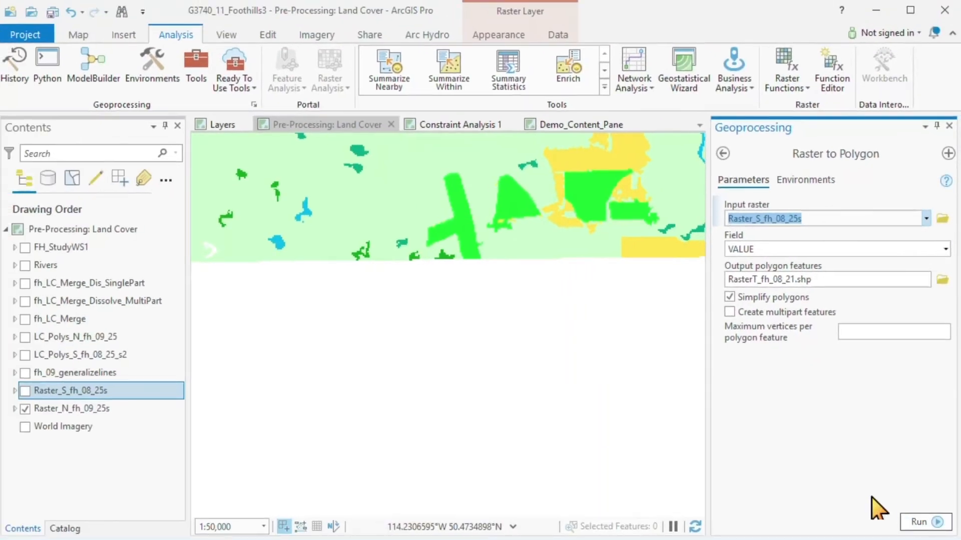
Show the fh_09_generalizelines layer and toggle it repeatedly to compare its simplified polygon edges with the raster cells
click(25, 373)
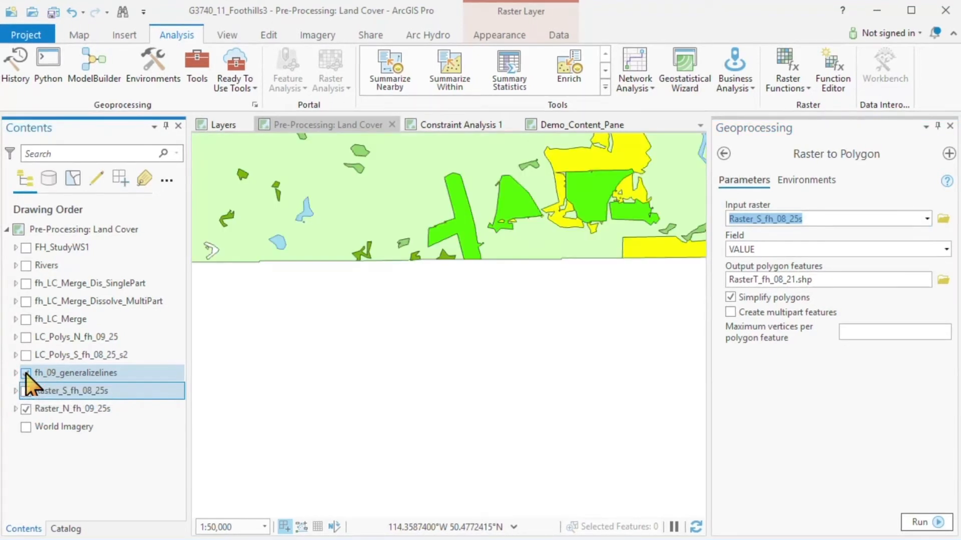
drag(362, 190, 423, 374)
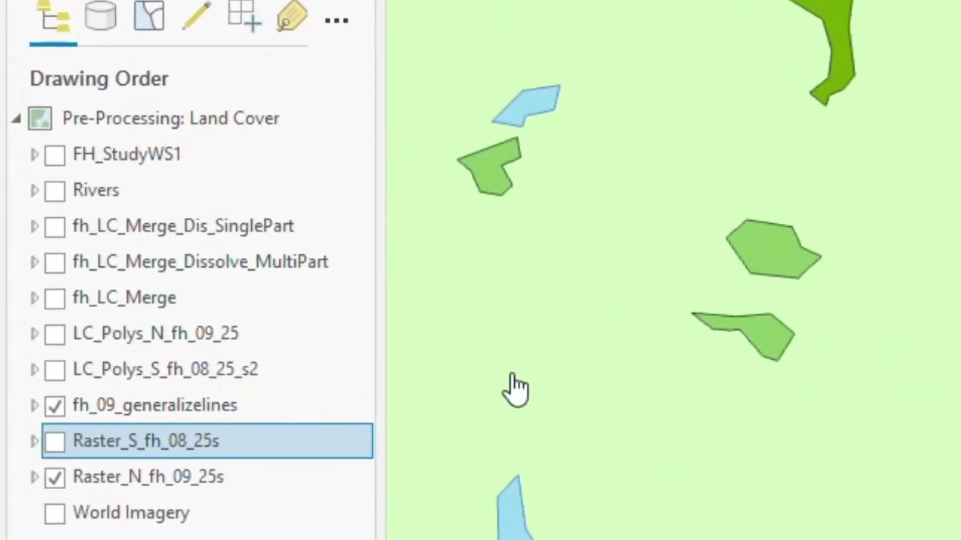
click(55, 405)
click(55, 405)
click(55, 405)
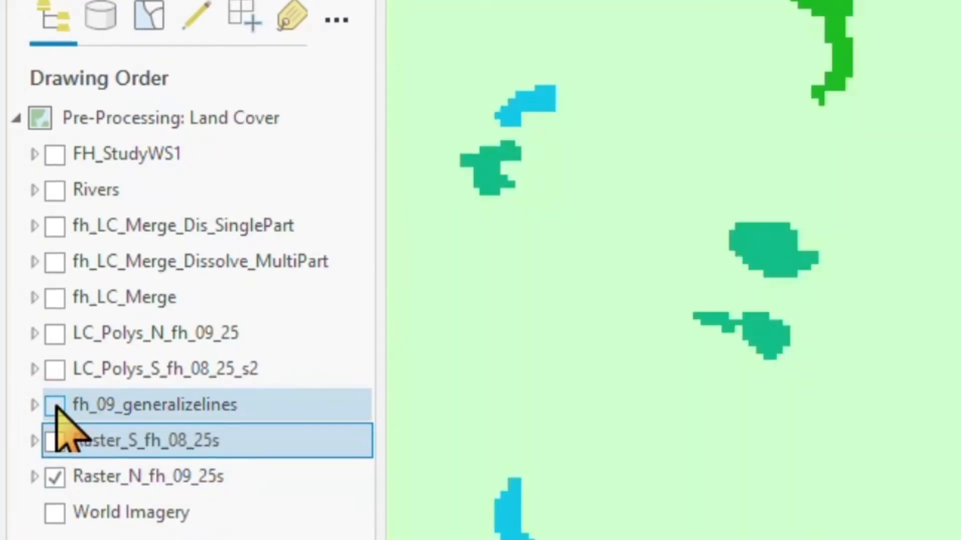
click(55, 406)
click(55, 406)
click(55, 405)
click(55, 406)
click(55, 405)
click(55, 406)
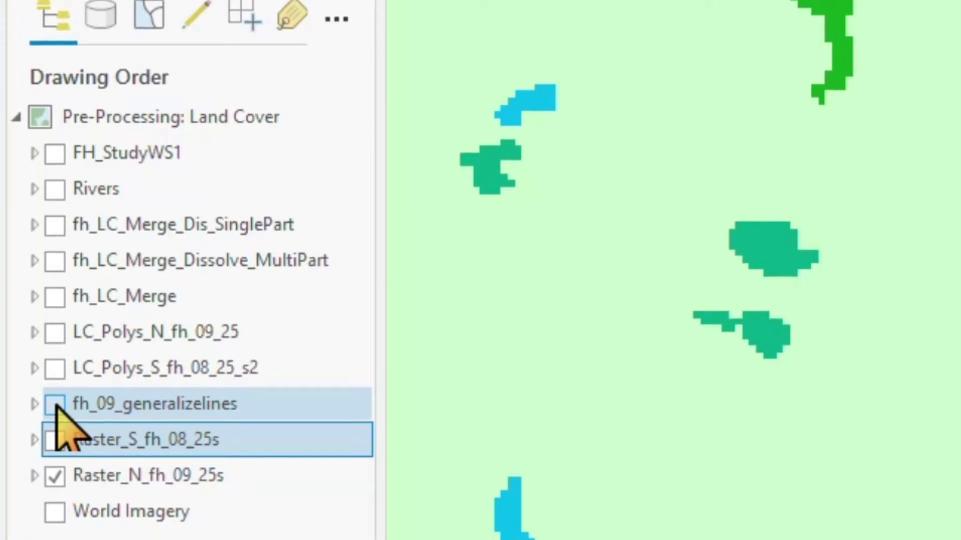
click(55, 405)
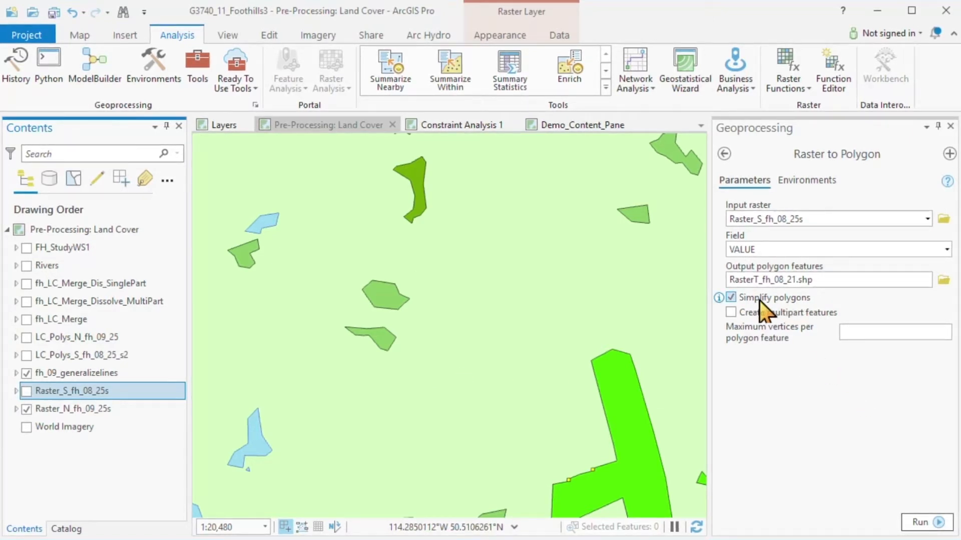
Turn off polygon simplification in the Raster to Polygon tool and hide the fh_09_generalizelines layer
click(731, 299)
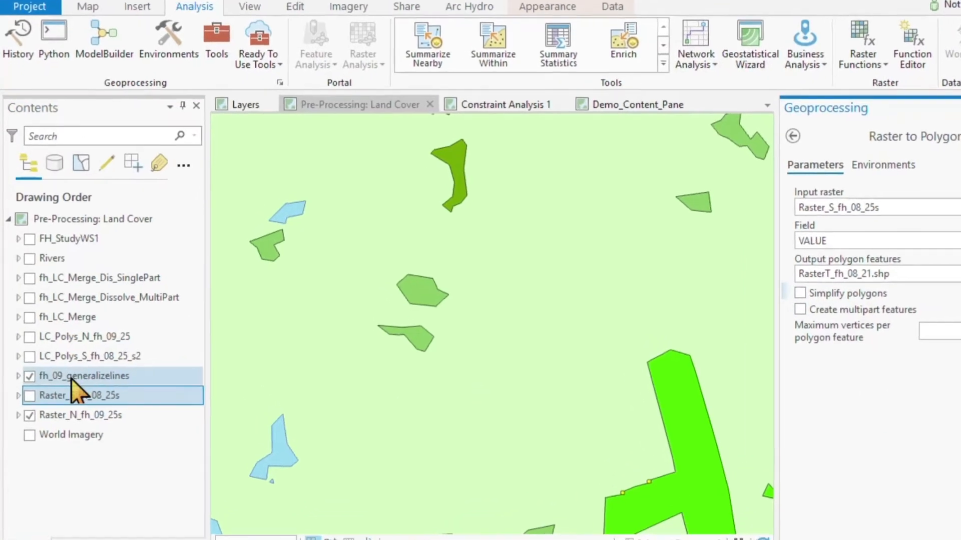
click(36, 383)
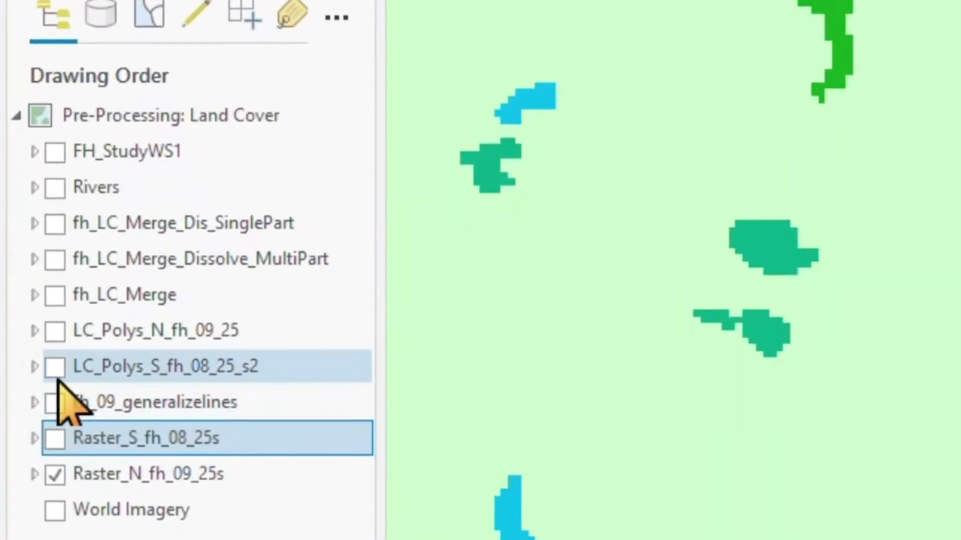
Toggle the LC_Polys_N_fh_09_25 layer to compare its unsimplified polygon edges with the raster cells up close
click(55, 331)
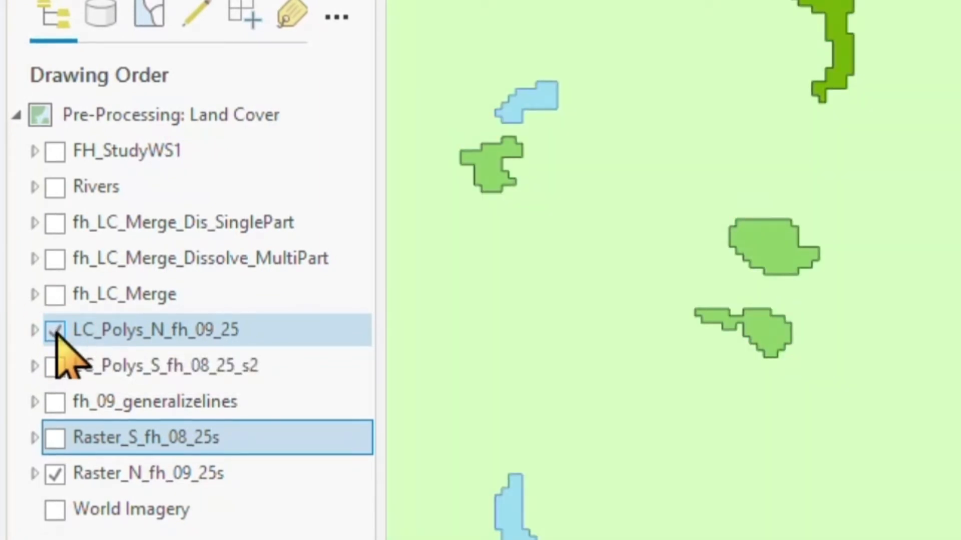
click(55, 333)
click(55, 331)
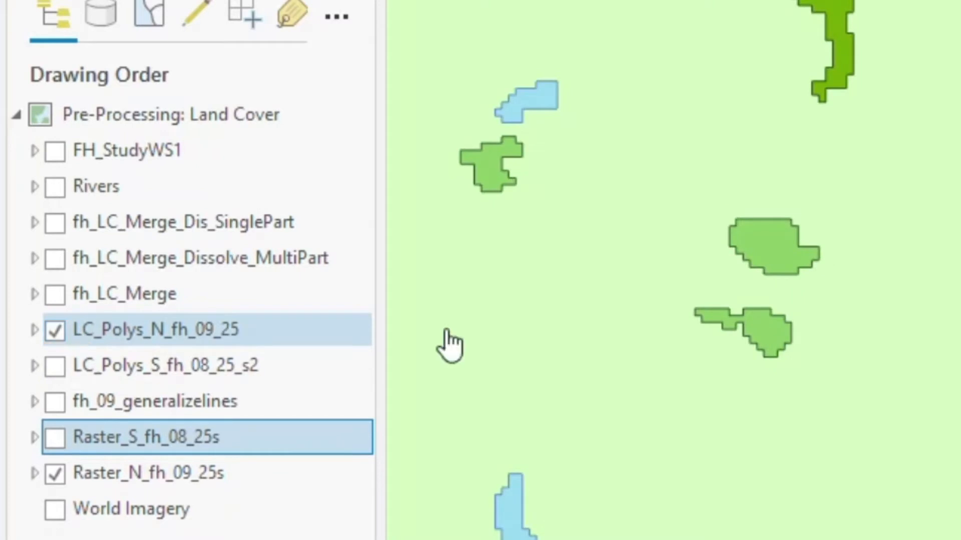
scroll(795, 284, up, 3)
scroll(795, 284, up, 2)
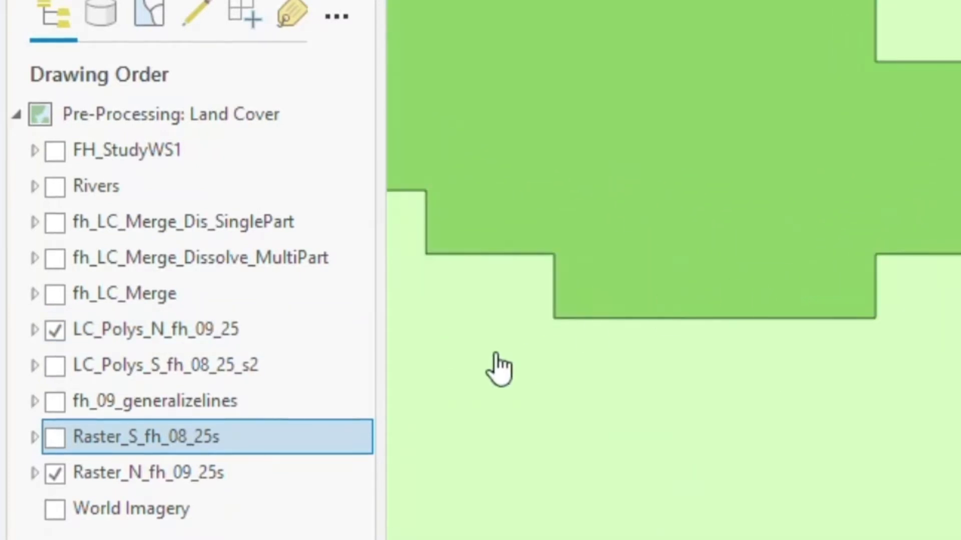
click(55, 330)
click(55, 330)
click(55, 331)
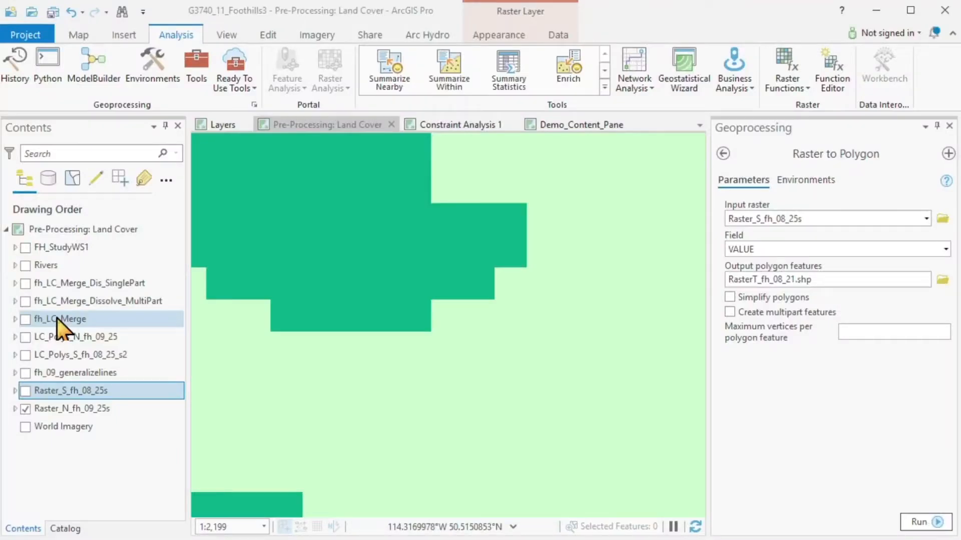
click(65, 337)
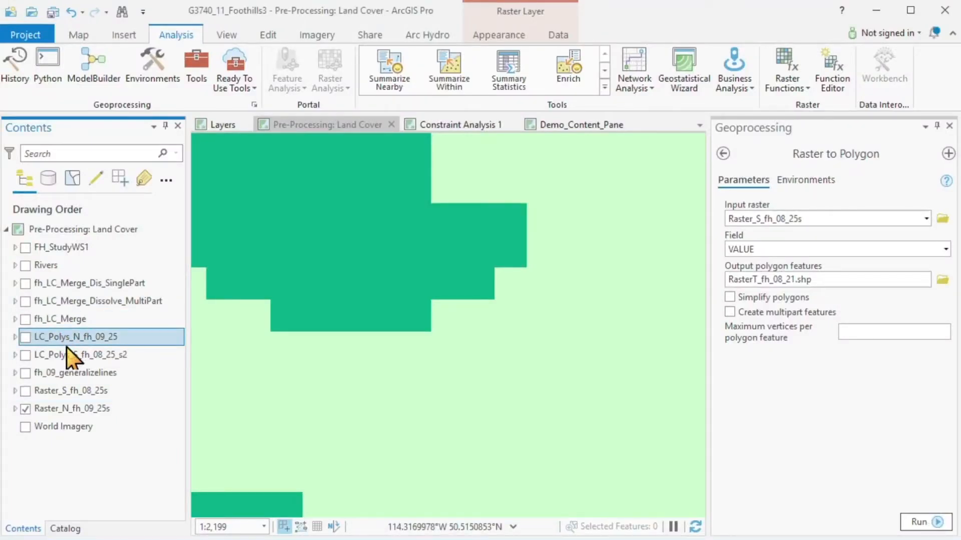
click(67, 352)
click(70, 337)
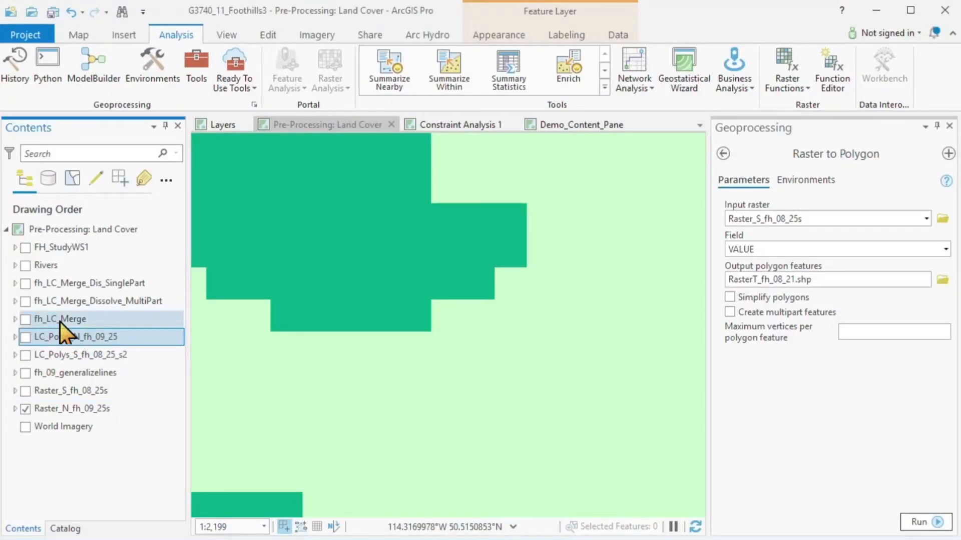
click(61, 317)
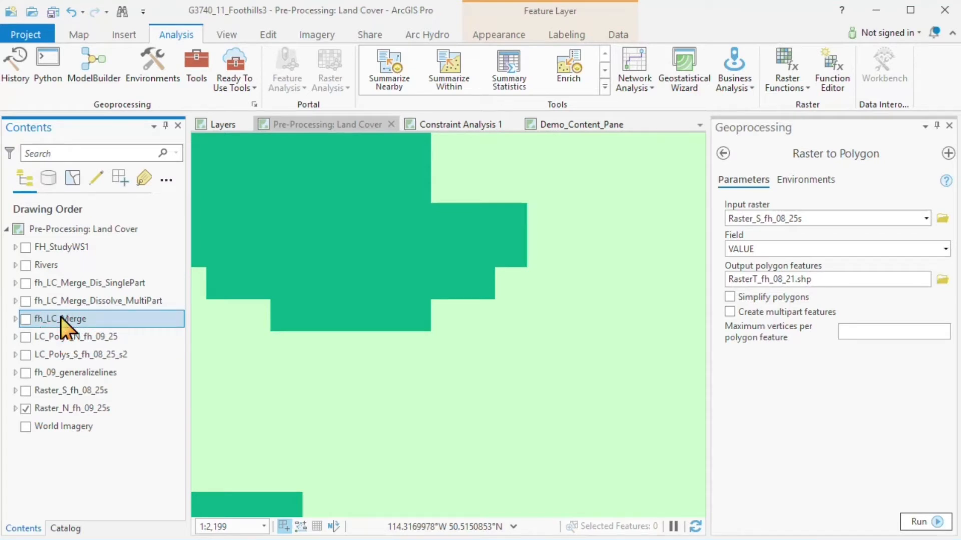
Search the geoprocessing tools for merge, locate it in the General toolset of Data Management Tools, and open the Merge tool
click(723, 154)
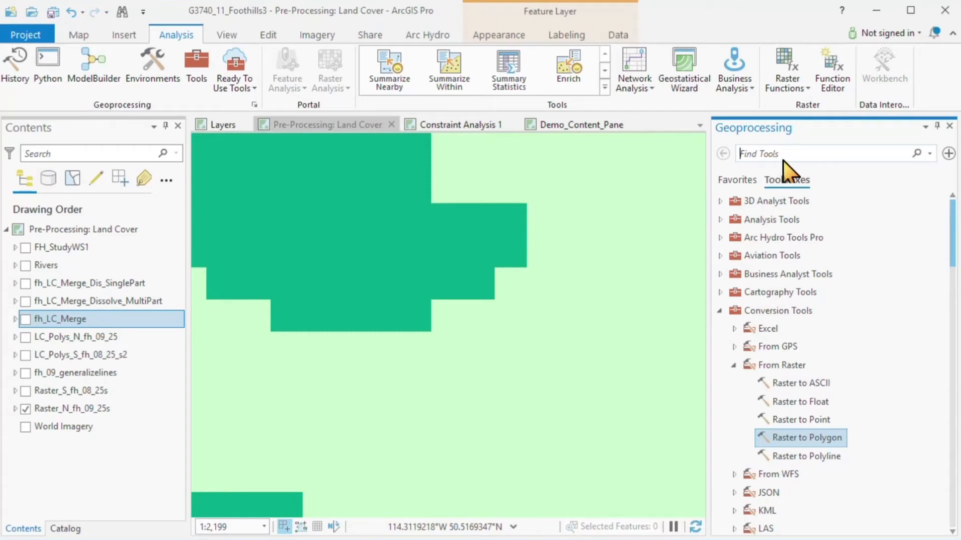
text(merge)
key(Return)
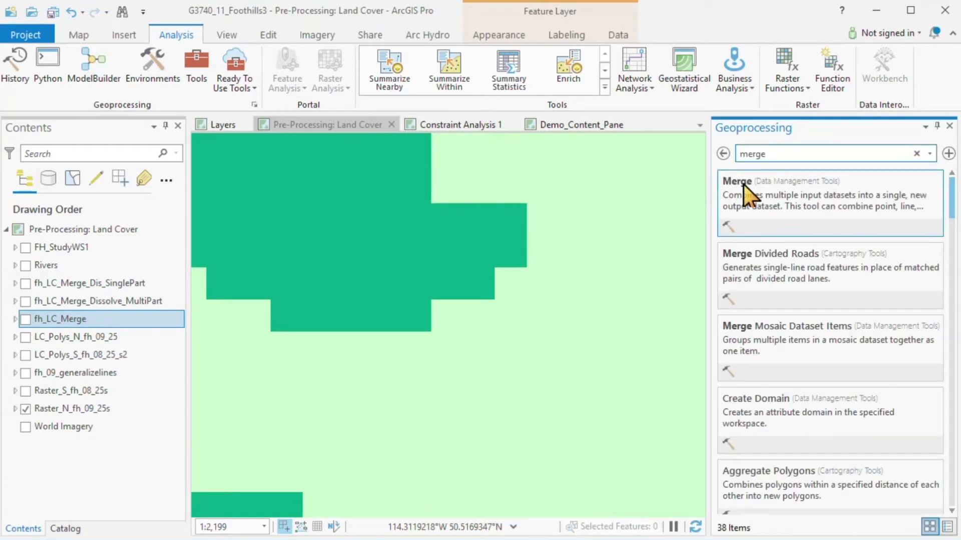
click(795, 181)
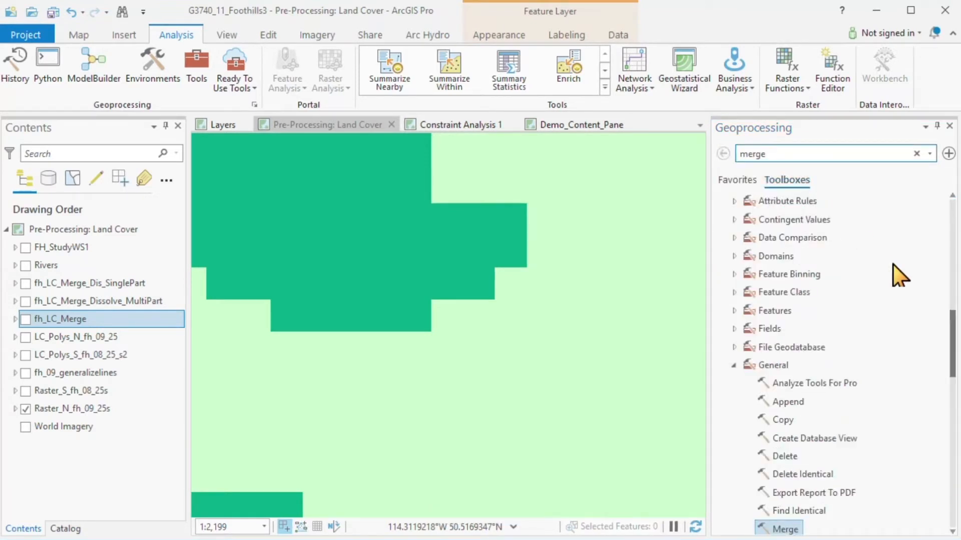
drag(954, 343, 954, 330)
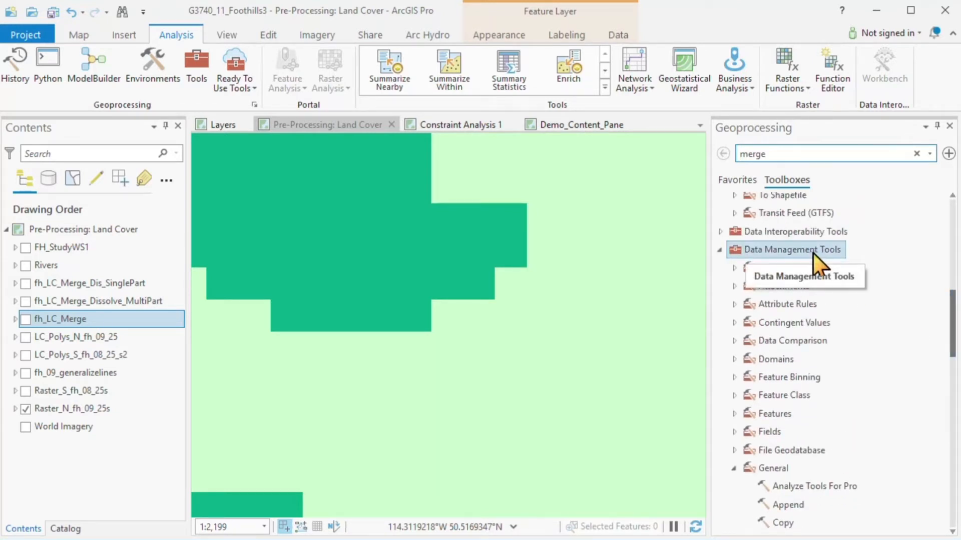
drag(951, 315, 954, 363)
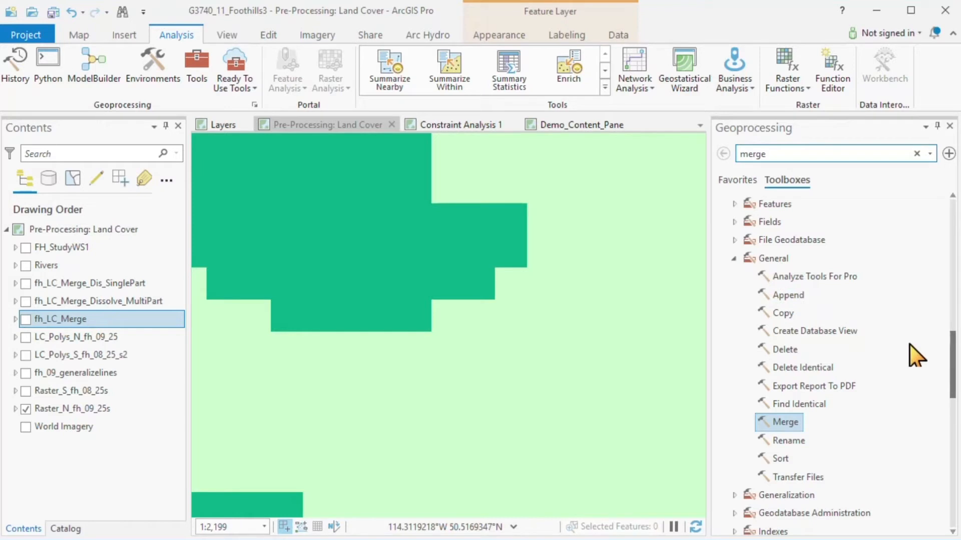
click(785, 422)
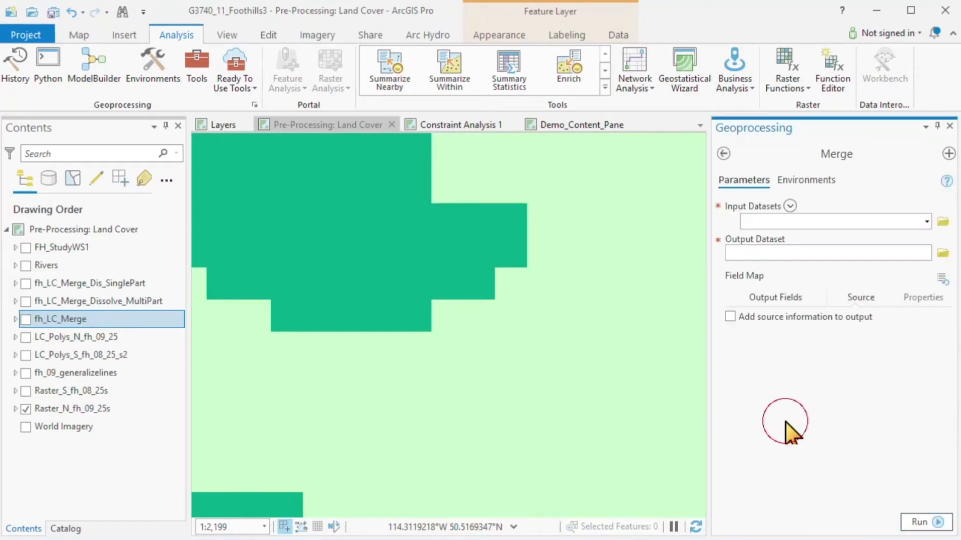
Set LC_Polys_N_fh_09_25 and LC_Polys_S_fh_08_25_s2 as the input datasets of the Merge tool
click(927, 222)
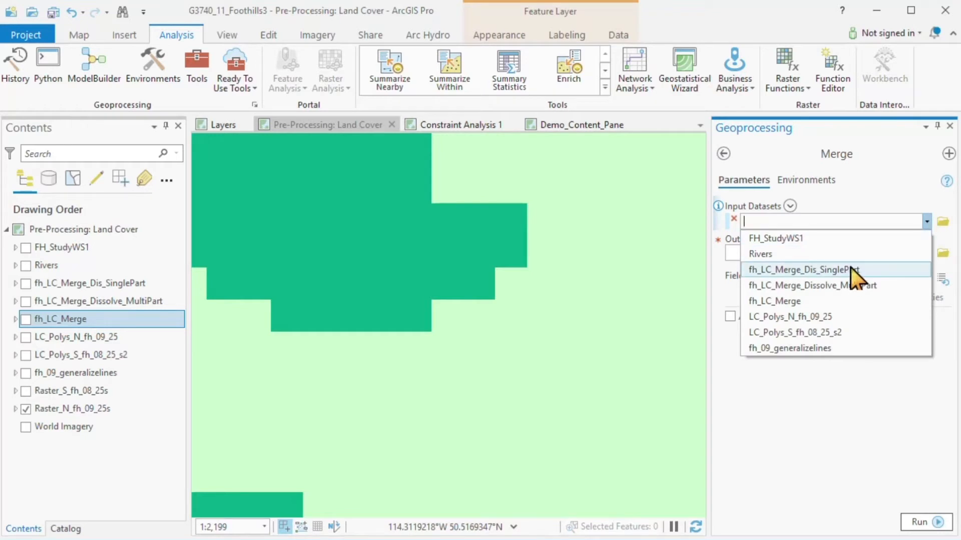
click(820, 317)
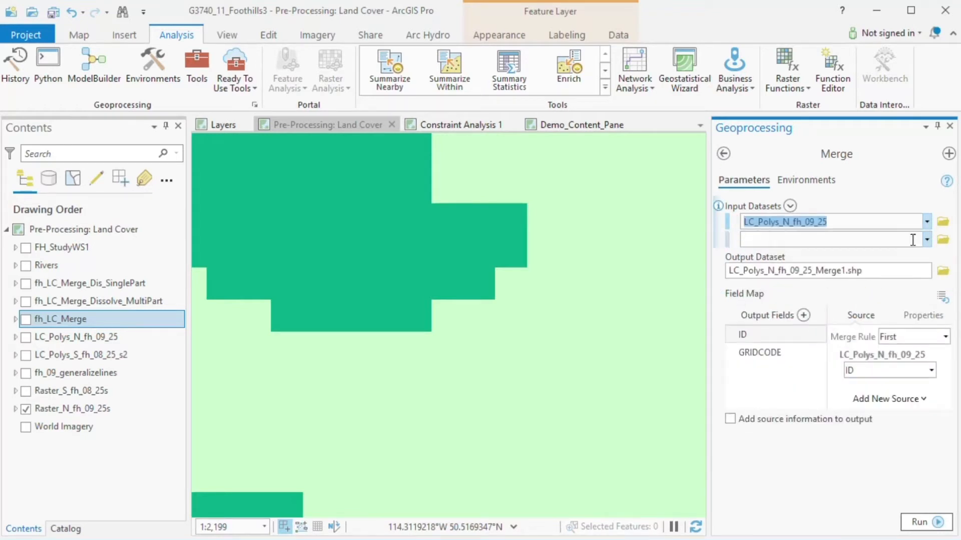
click(926, 239)
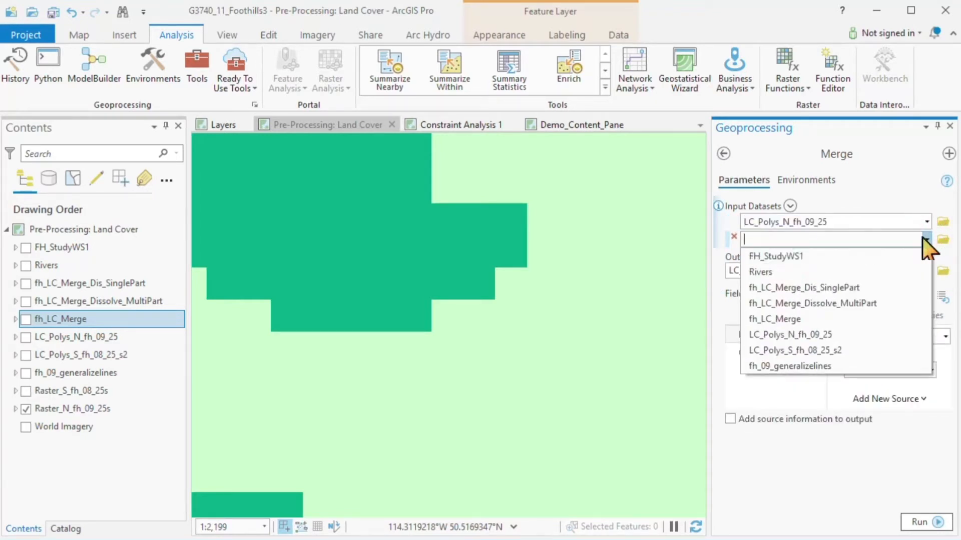
click(825, 351)
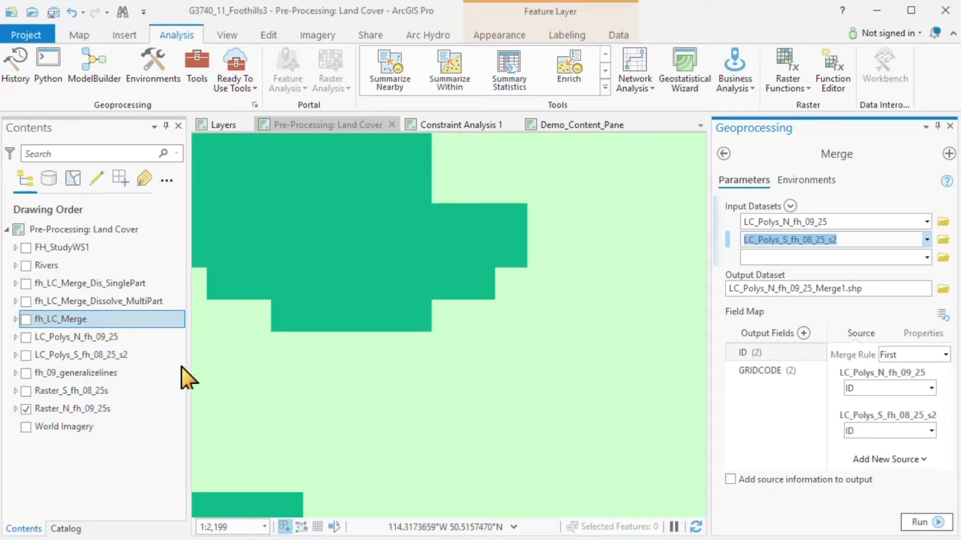
Show the fh_LC_Merge layer and view the merged land cover polygons across both the northern and southern areas
click(26, 319)
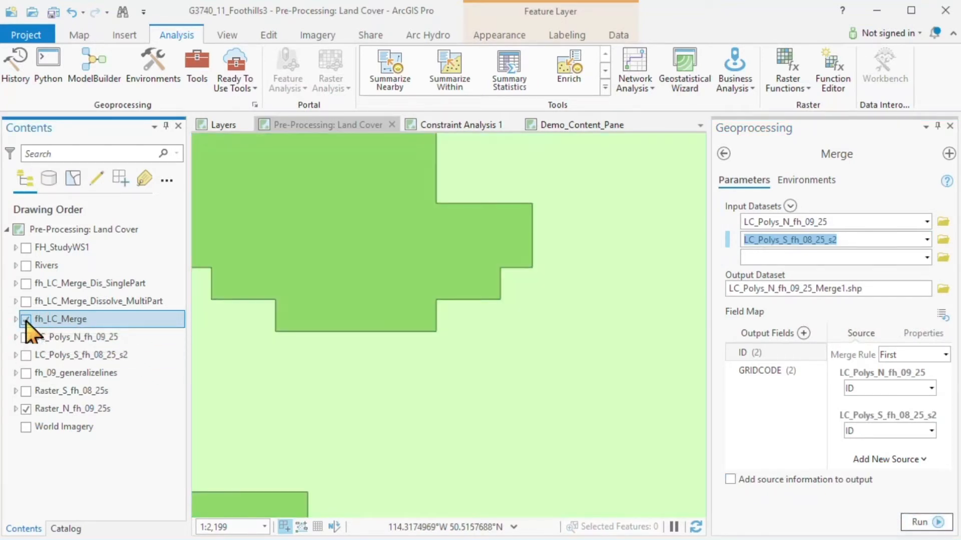
scroll(399, 328, down, 3)
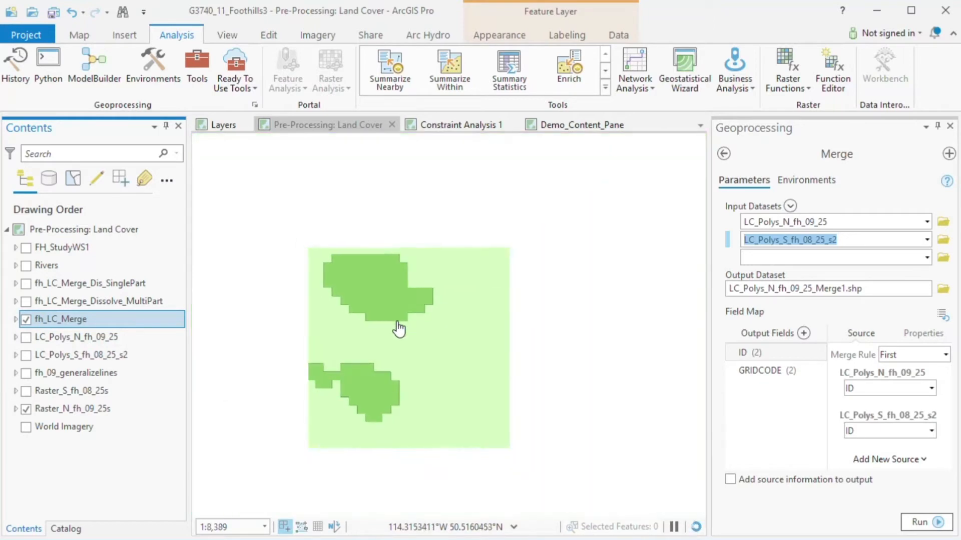
scroll(399, 329, down, 5)
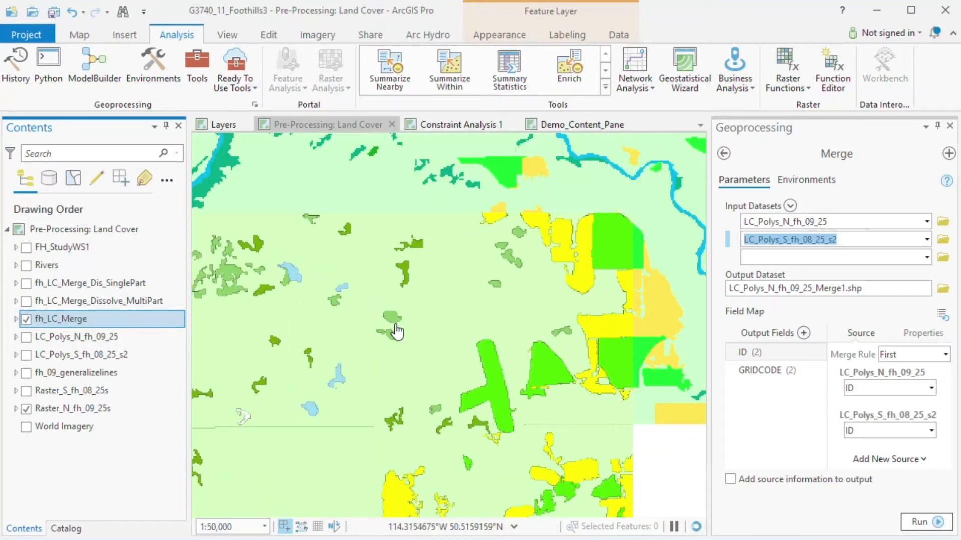
scroll(397, 331, down, 3)
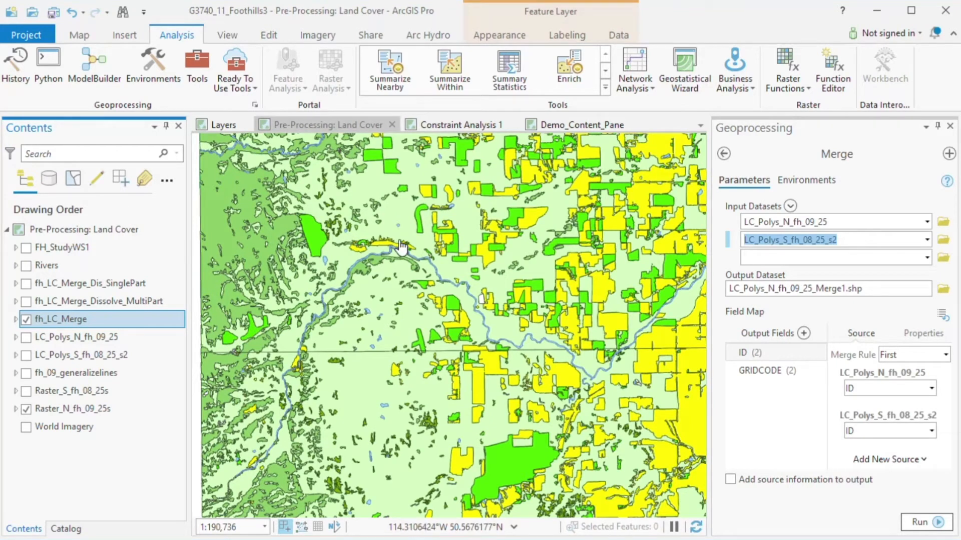
Expand the fh_LC_Merge legend, hide Raster_N_fh_09_25s, and show the LC_Polys_N_fh_09_25 and LC_Polys_S_fh_08_25_s2 layers
click(15, 319)
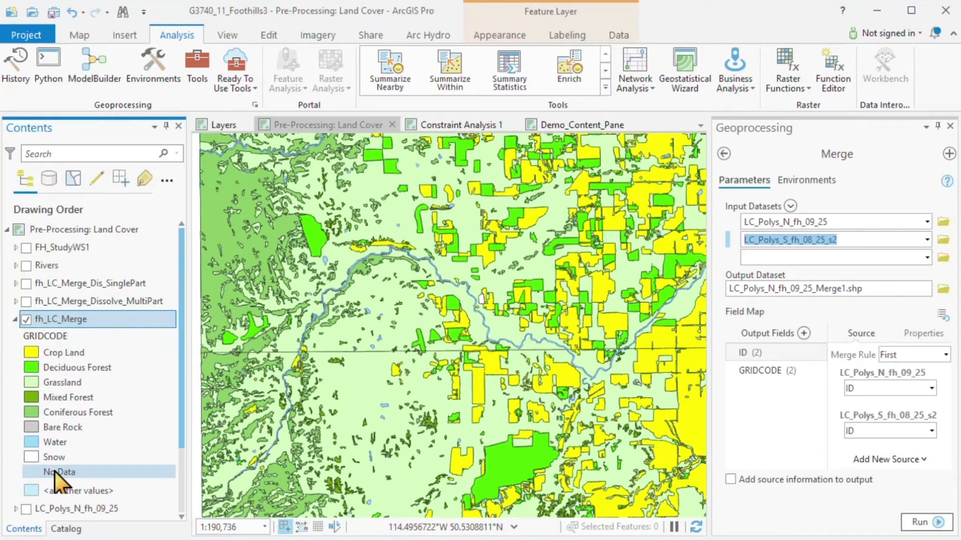
scroll(182, 332, down, 4)
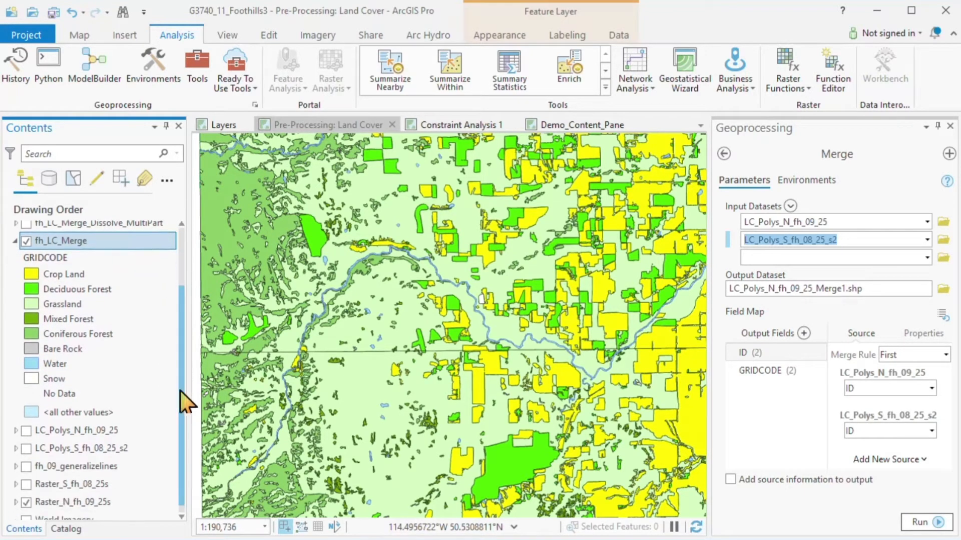
scroll(188, 430, down, 1)
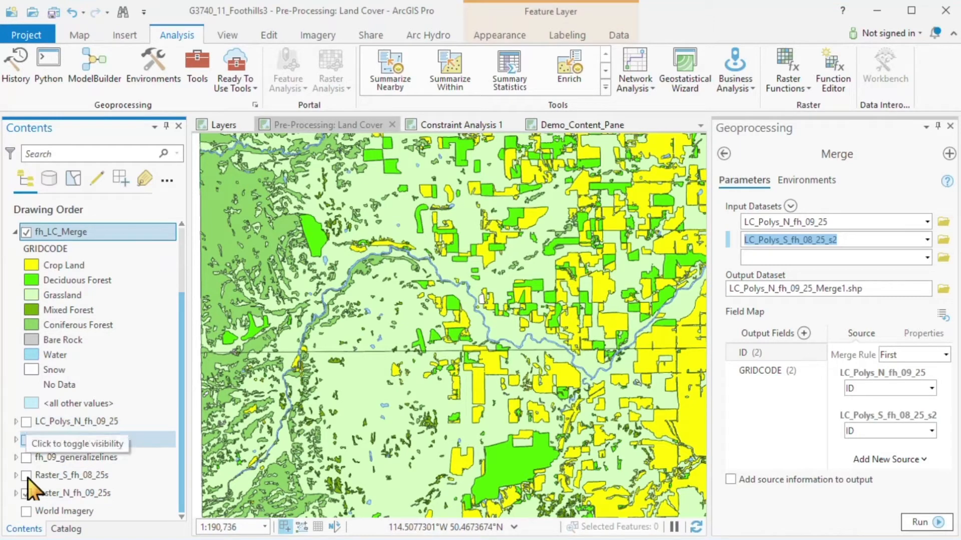
click(25, 494)
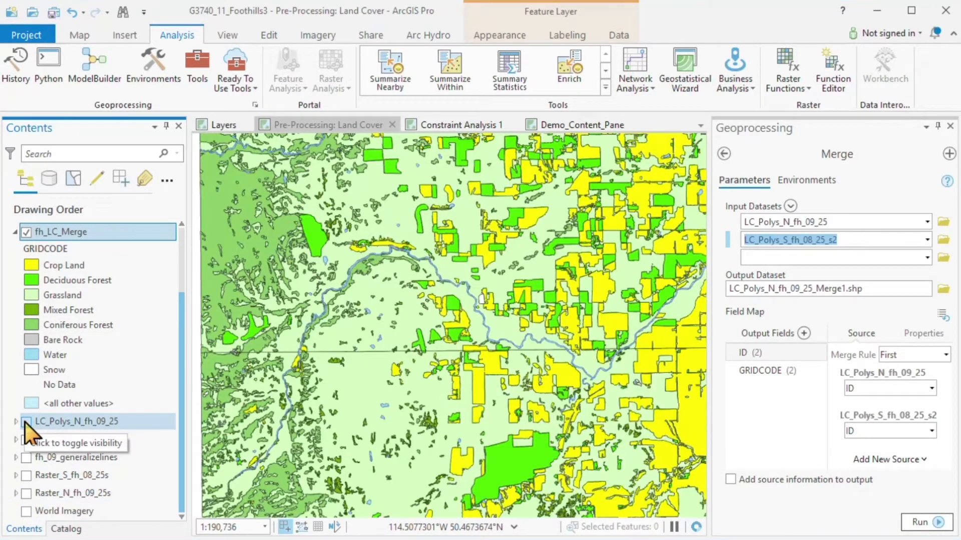
click(25, 422)
click(26, 440)
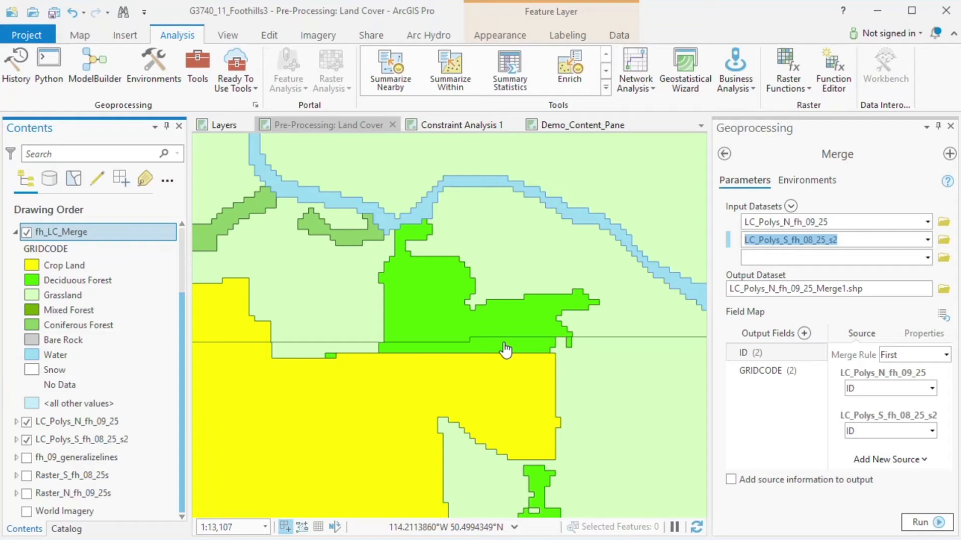
Leave the Merge tool, search the geoprocessing tools for dissolve, and open the Dissolve tool from Data Management Tools
click(725, 154)
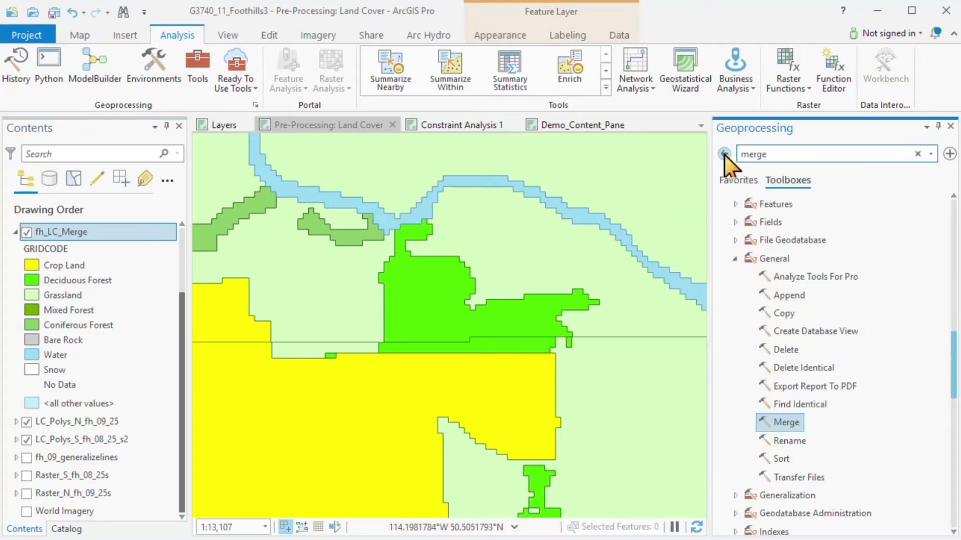
drag(774, 155, 731, 155)
text(dissolve)
key(Return)
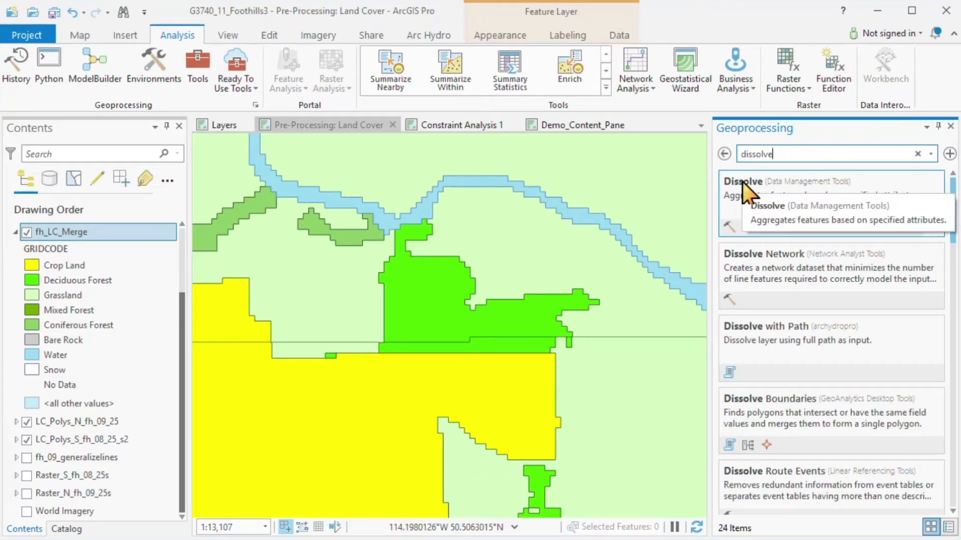
click(742, 181)
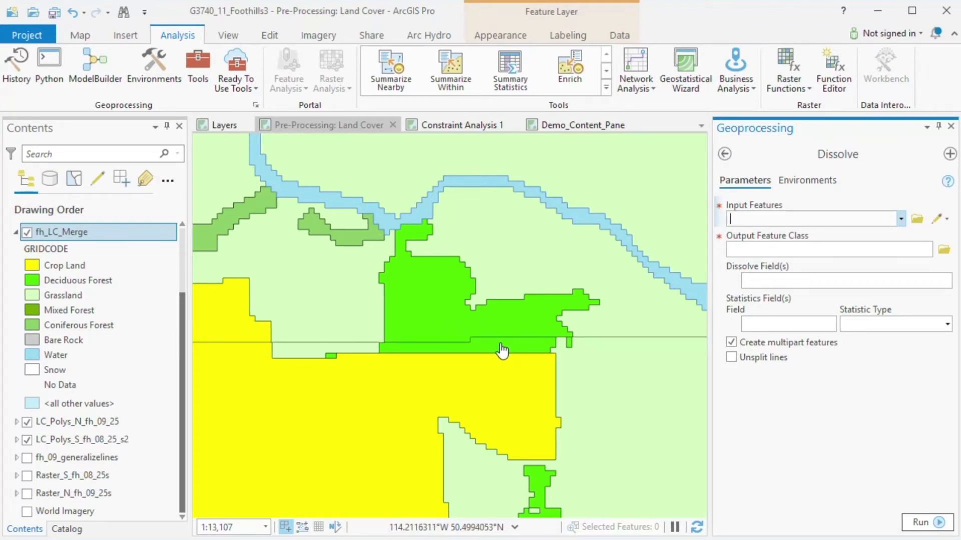
Set fh_LC_Merge as the Dissolve input features and GRIDCODE as the dissolve field
click(901, 219)
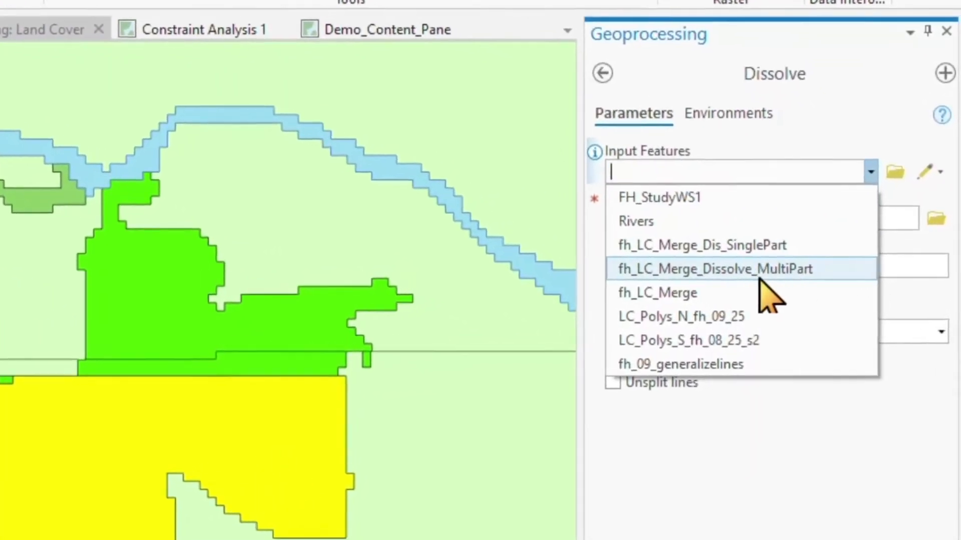
click(693, 292)
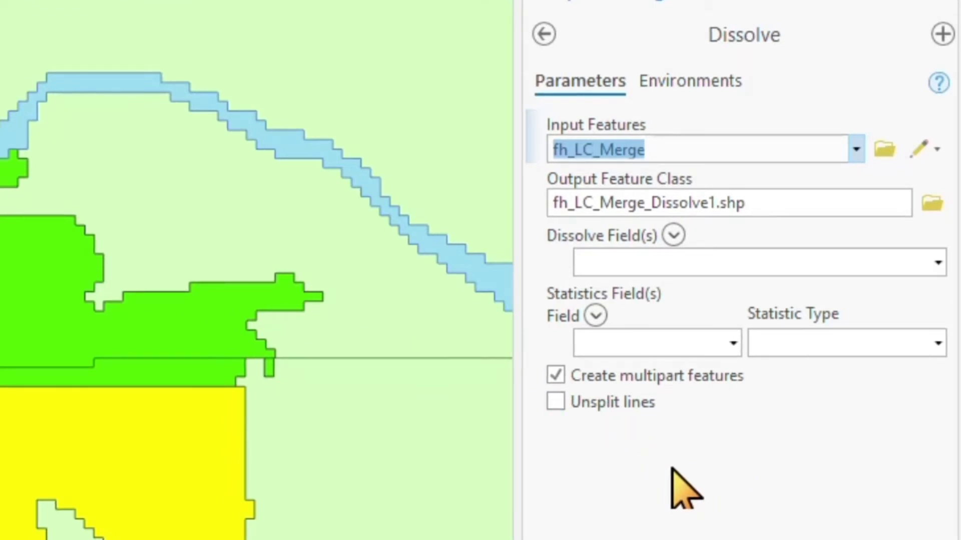
click(938, 262)
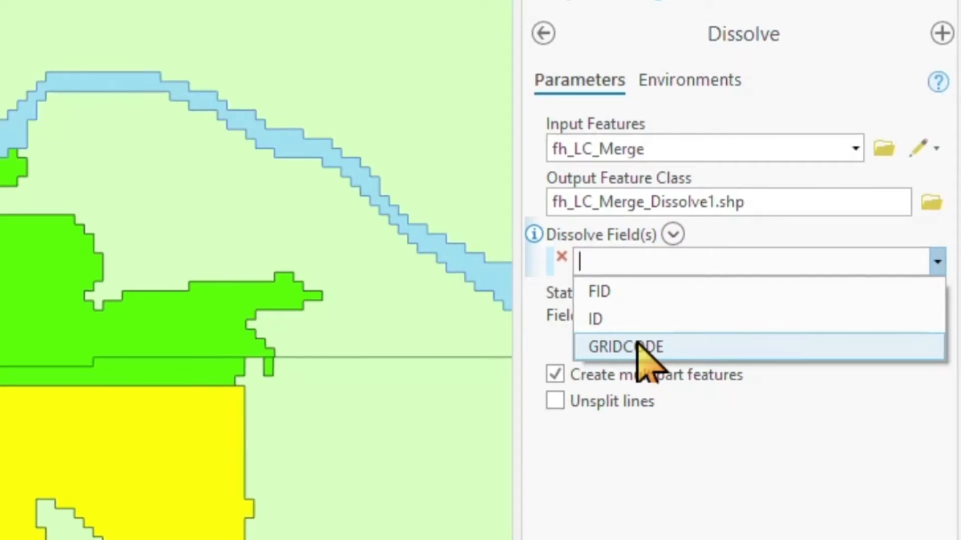
click(638, 345)
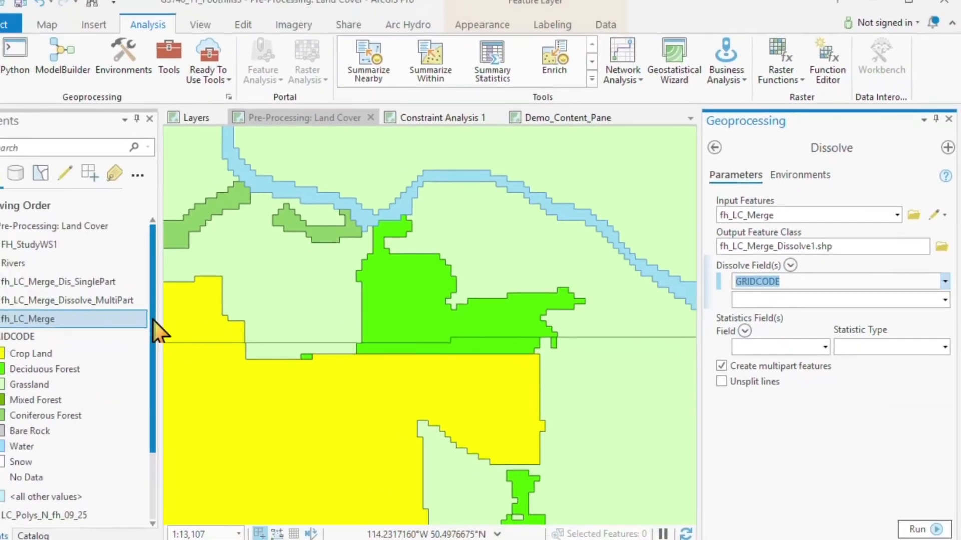
Show the fh_LC_Merge_Dissolve_MultiPart layer and toggle it repeatedly to compare the seam between north and south with fh_LC_Merge
click(25, 301)
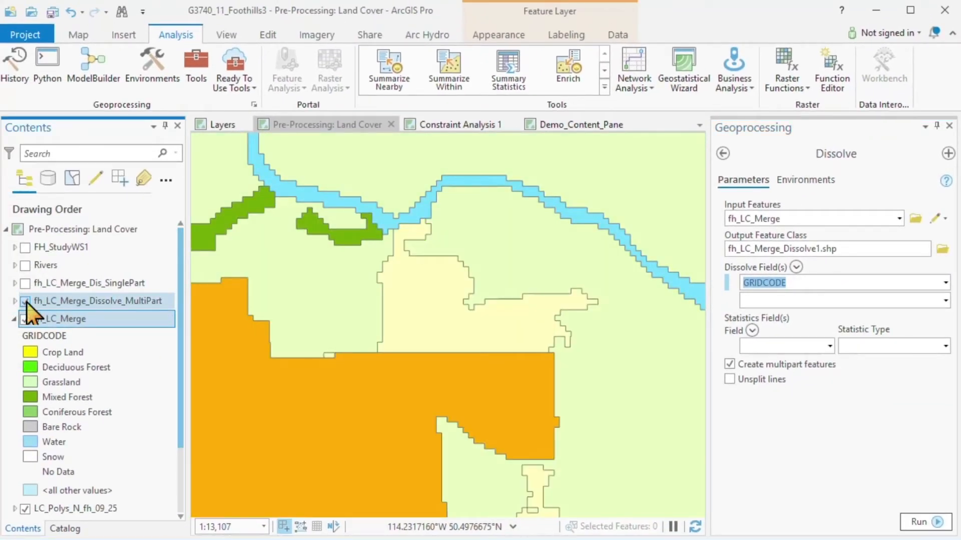
click(25, 301)
click(26, 301)
click(25, 301)
click(25, 301)
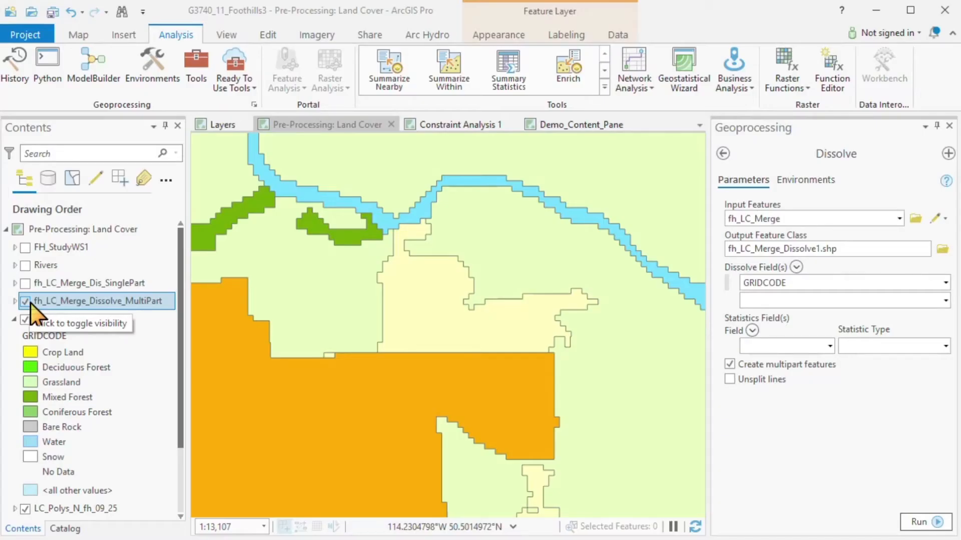
Open the attribute table of fh_LC_Merge_Dissolve_MultiPart and view the dissolved polygons over a wider area of the map
right_click(50, 301)
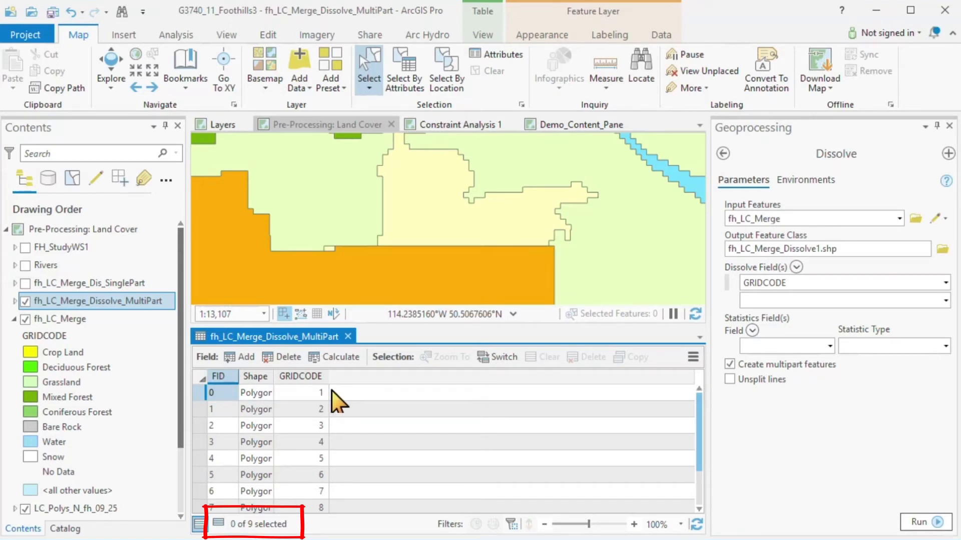
scroll(418, 221, down, 5)
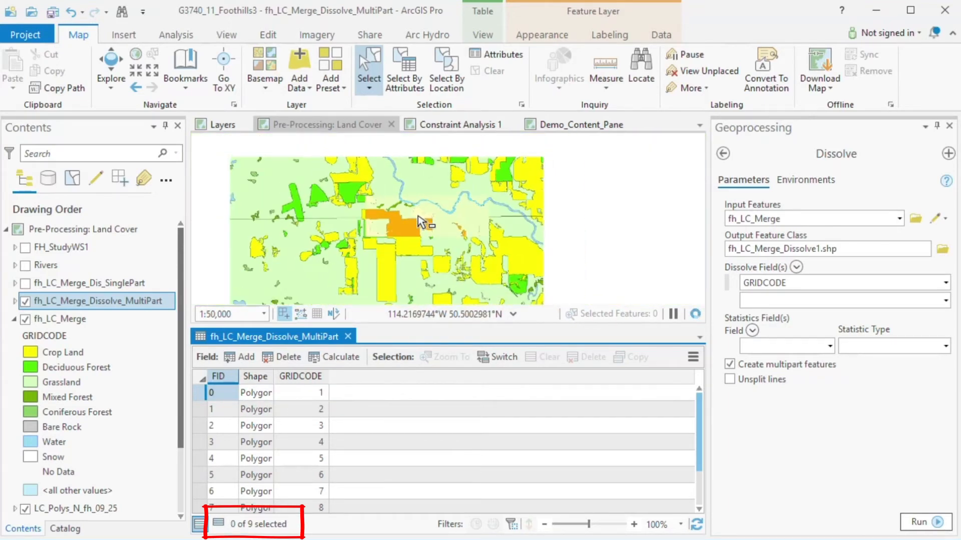
scroll(188, 400, down, 3)
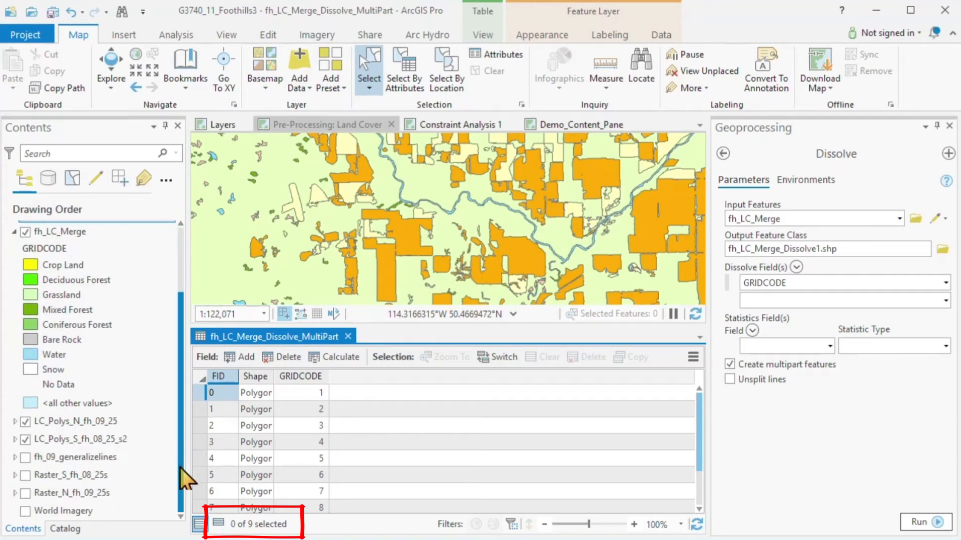
Hide fh_LC_Merge and the northern and southern polygon layers, then select an orange polygon of fh_LC_Merge_Dissolve_MultiPart in the map
scroll(186, 415, up, 3)
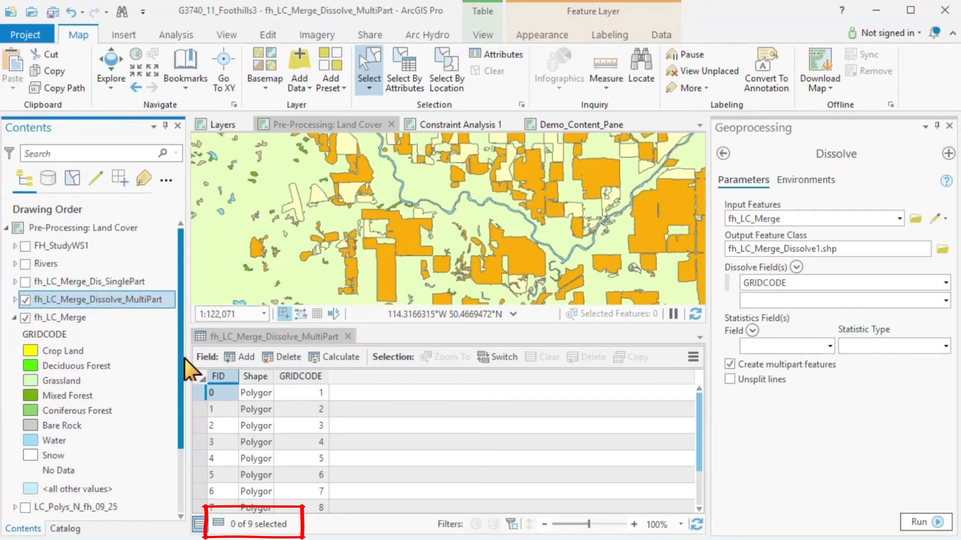
click(14, 318)
click(25, 319)
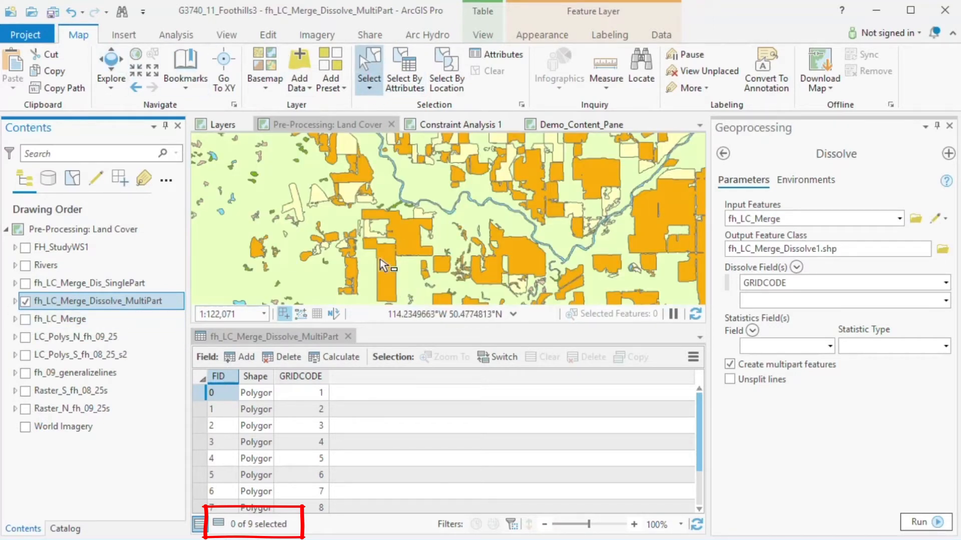
click(598, 177)
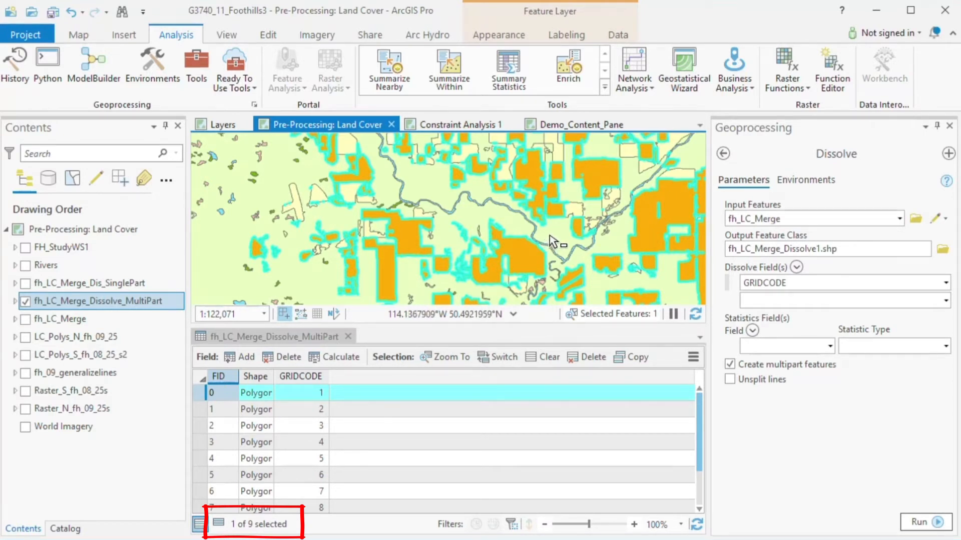
click(77, 36)
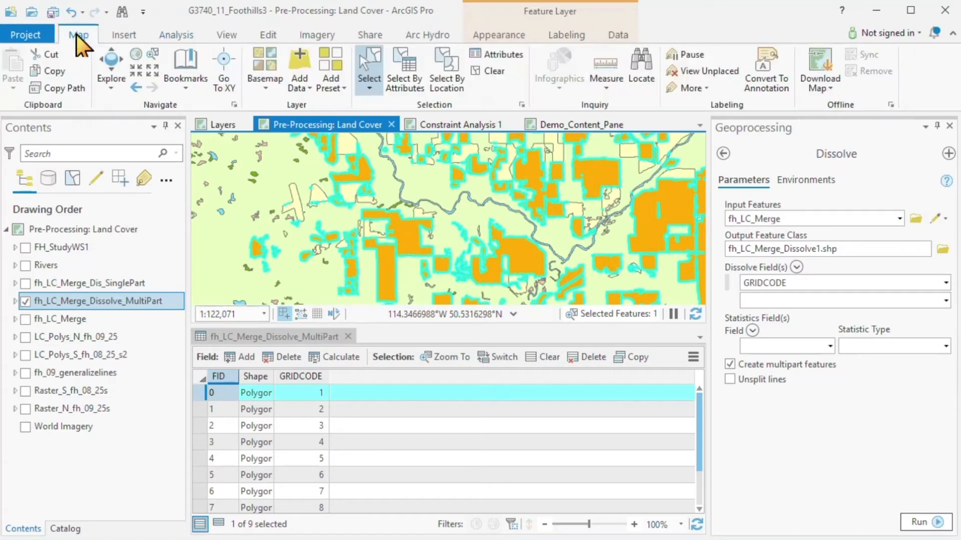
Clear the polygon selection and turn off the creation of multipart features in the Dissolve settings
click(493, 71)
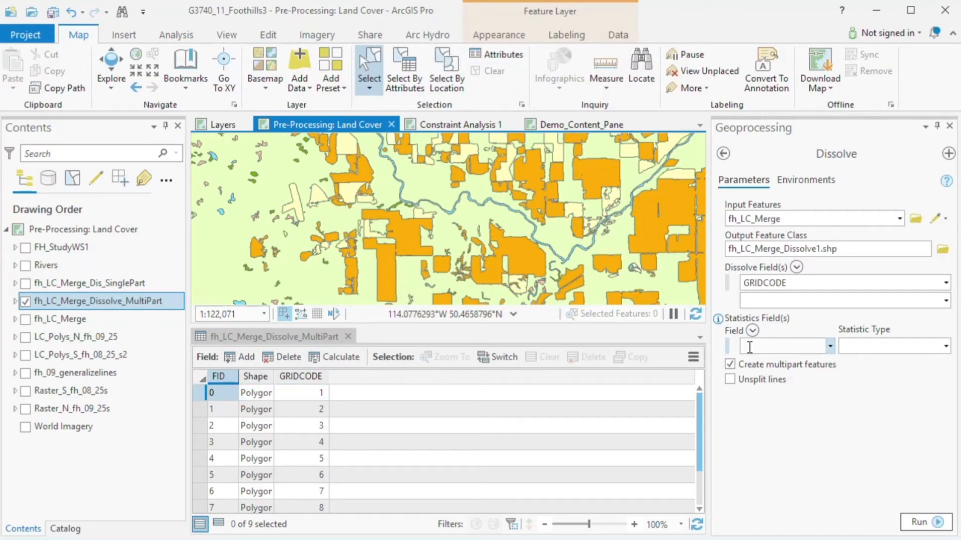
click(730, 366)
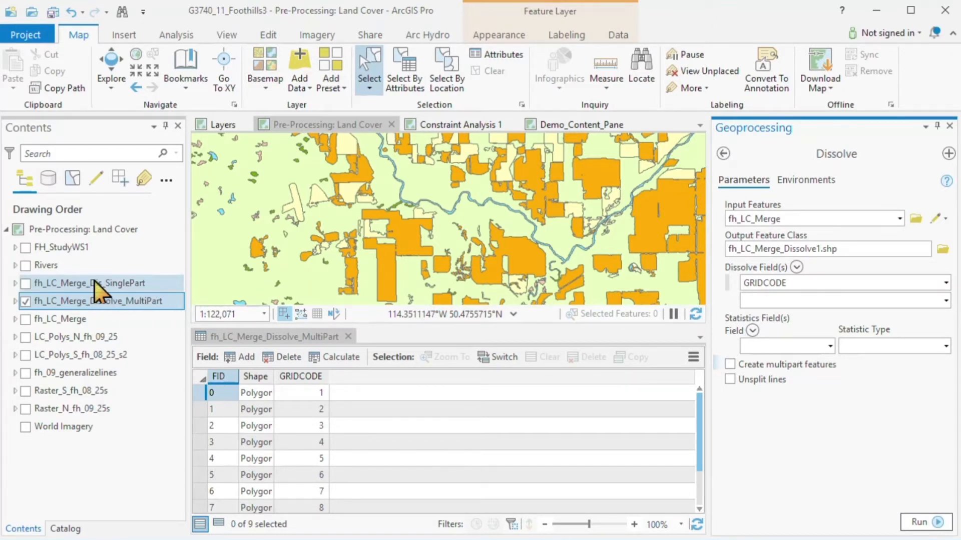
Show fh_LC_Merge_Dis_SinglePart in place of fh_LC_Merge_Dissolve_MultiPart and open the single-part layer's attribute table
click(25, 283)
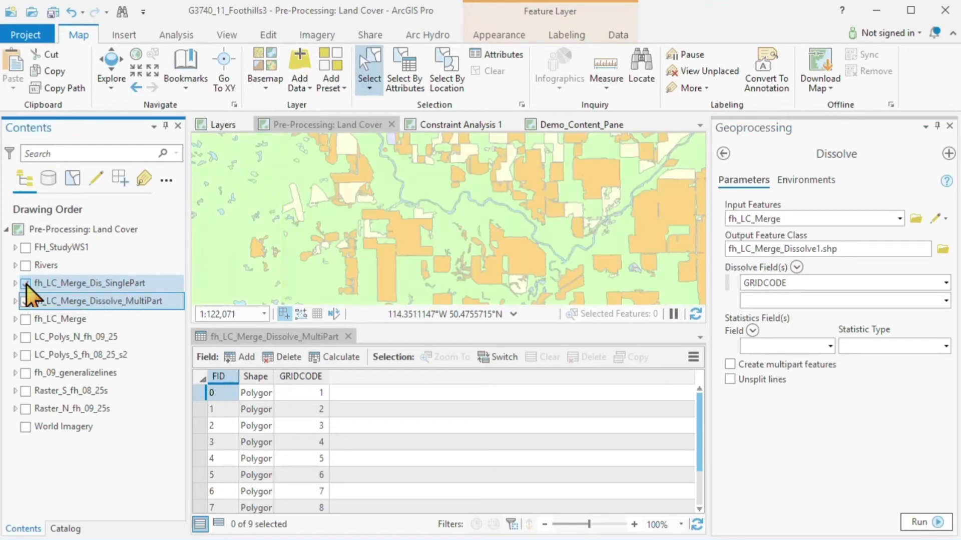
click(26, 301)
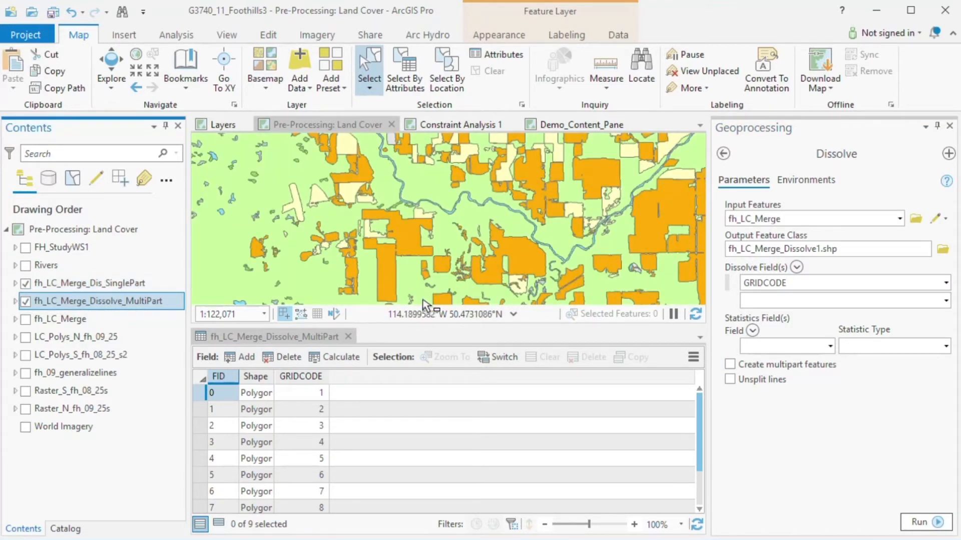
click(25, 300)
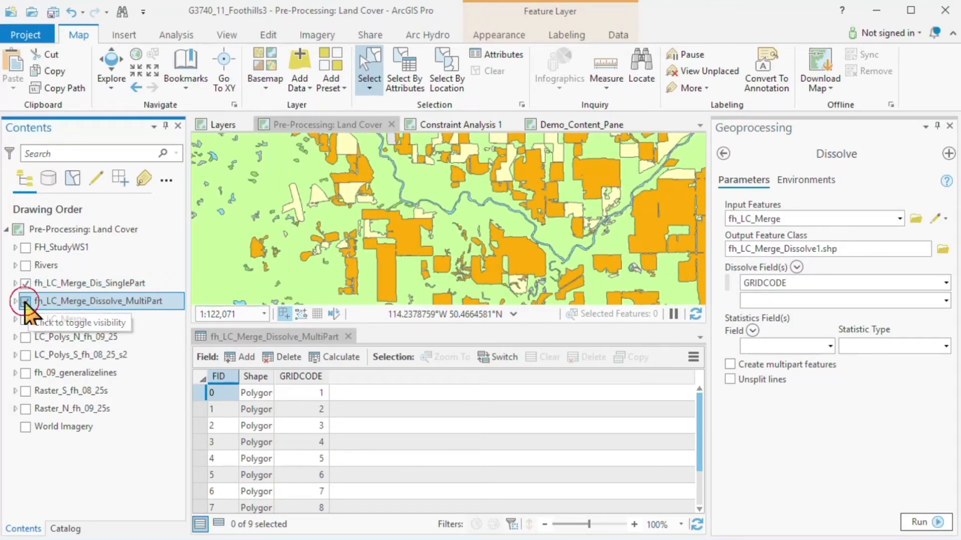
right_click(68, 283)
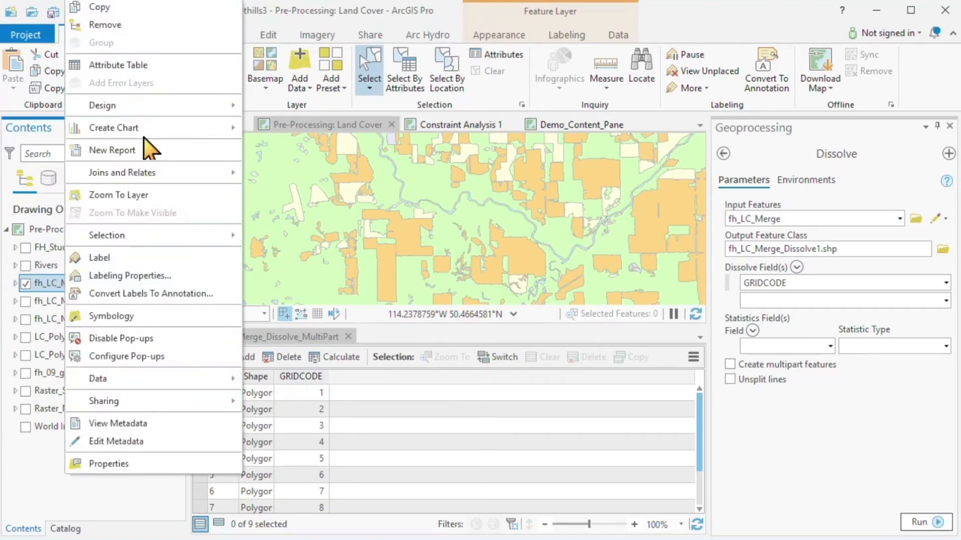
click(133, 66)
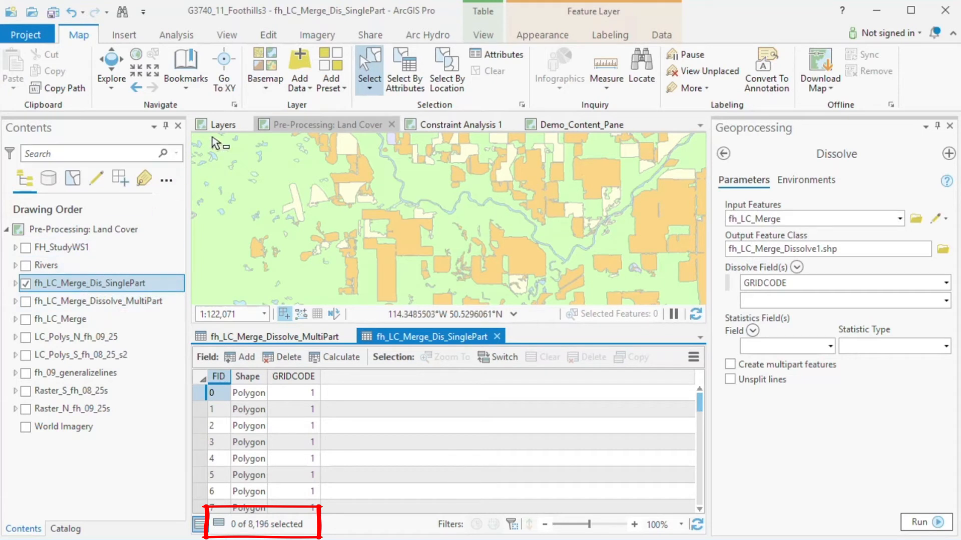
Make fh_LC_Merge_Dis_SinglePart selectable and fh_LC_Merge_Dissolve_MultiPart unselectable, and return to the layers' drawing order
click(73, 178)
click(27, 284)
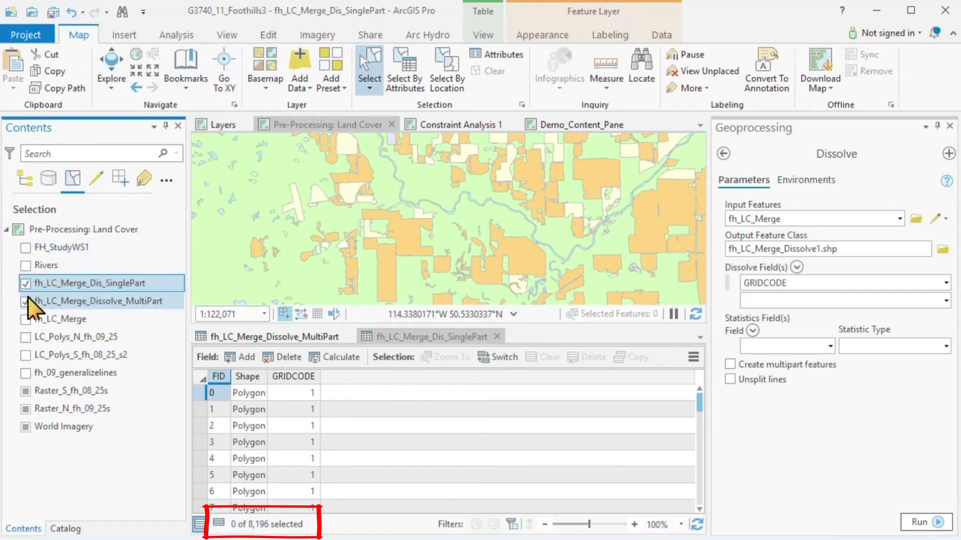
click(27, 302)
click(25, 178)
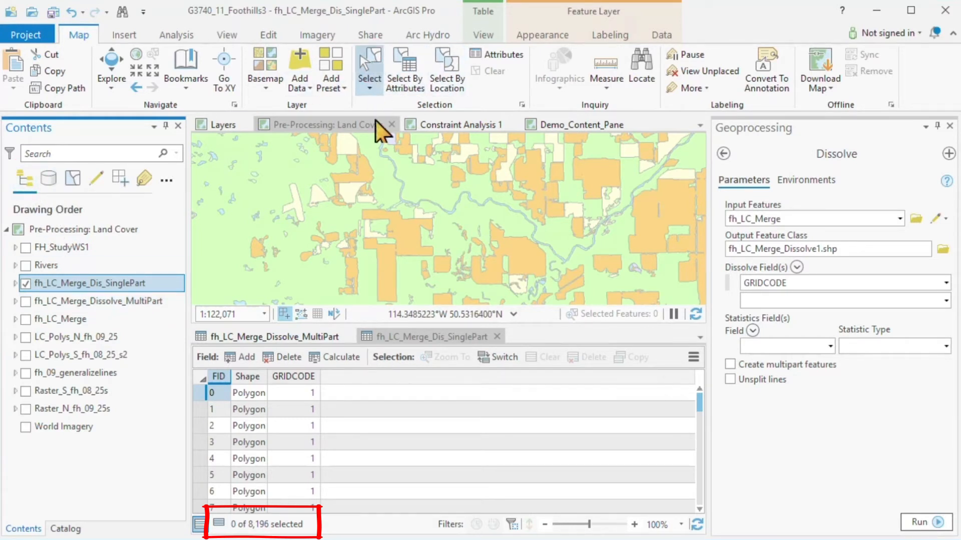
Select three separate polygons of fh_LC_Merge_Dis_SinglePart one after another to examine the single-part features, and clear the selection
click(413, 243)
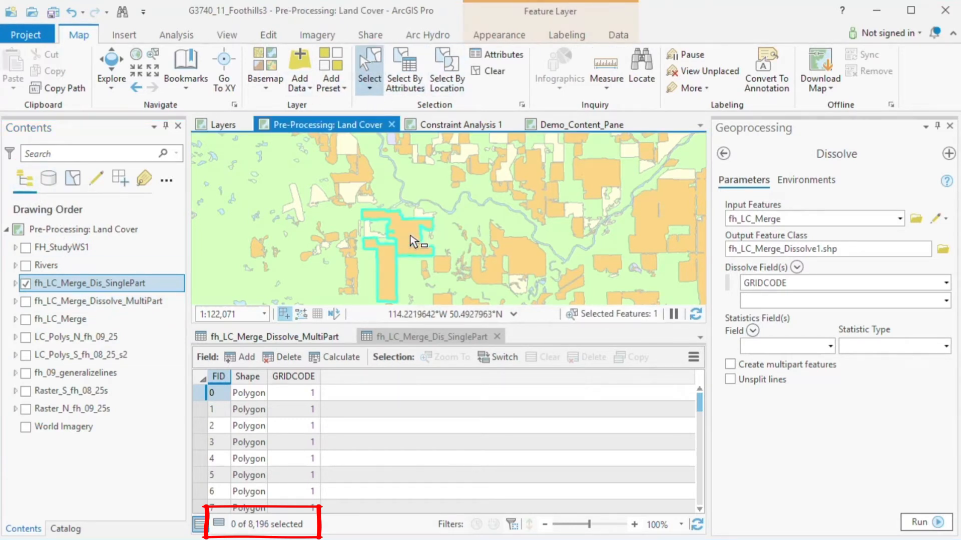
click(575, 214)
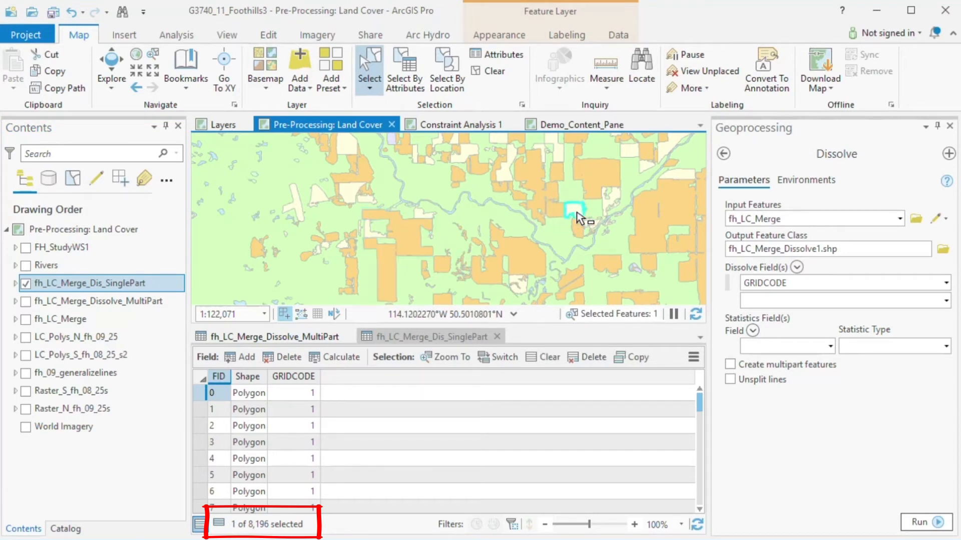
click(296, 202)
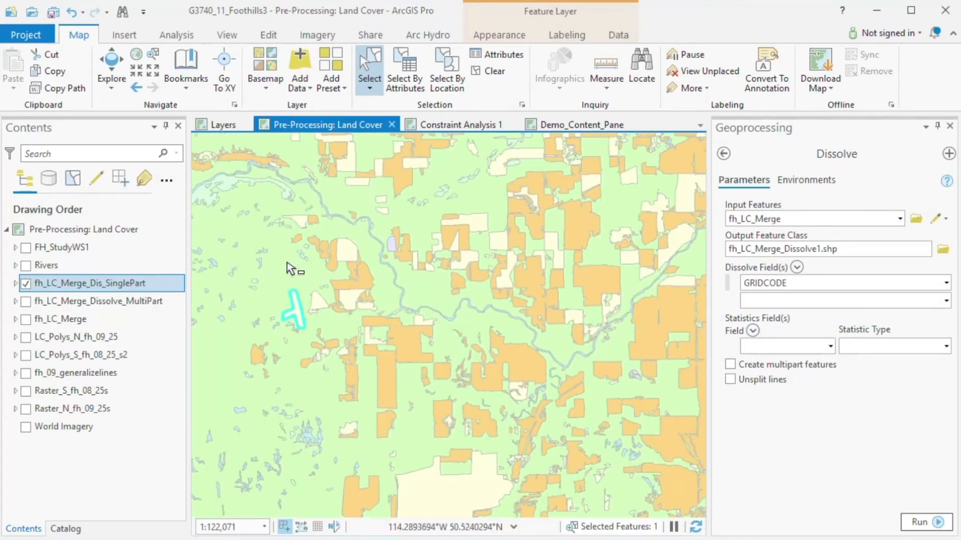
click(494, 72)
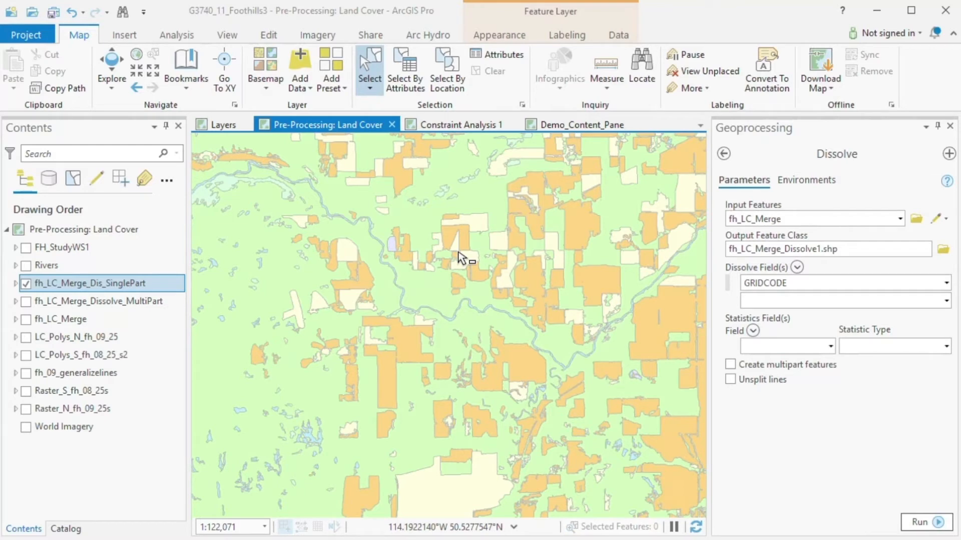
Switch to the Constraint Analysis 1 map, search the geoprocessing tools for clip, and open the Clip analysis tool
click(440, 126)
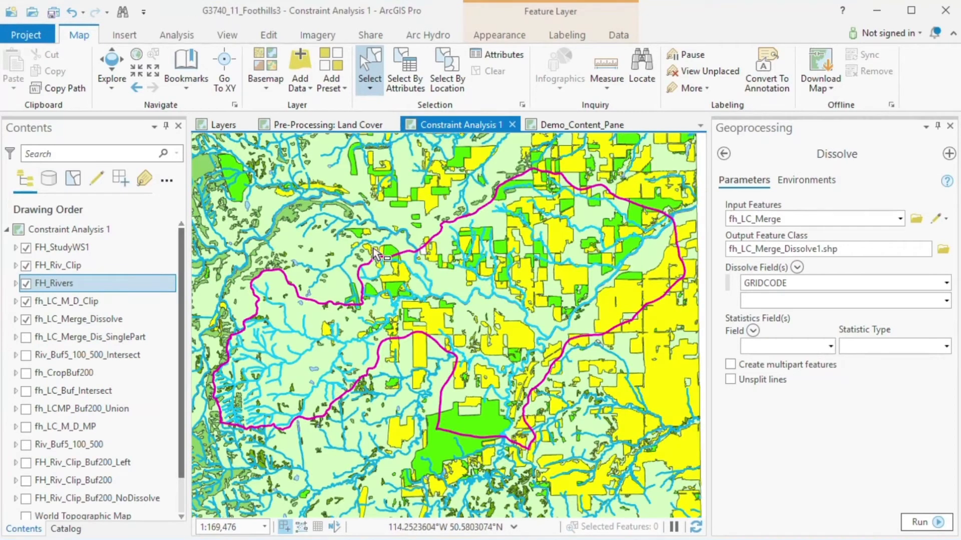
click(724, 153)
drag(776, 151, 736, 155)
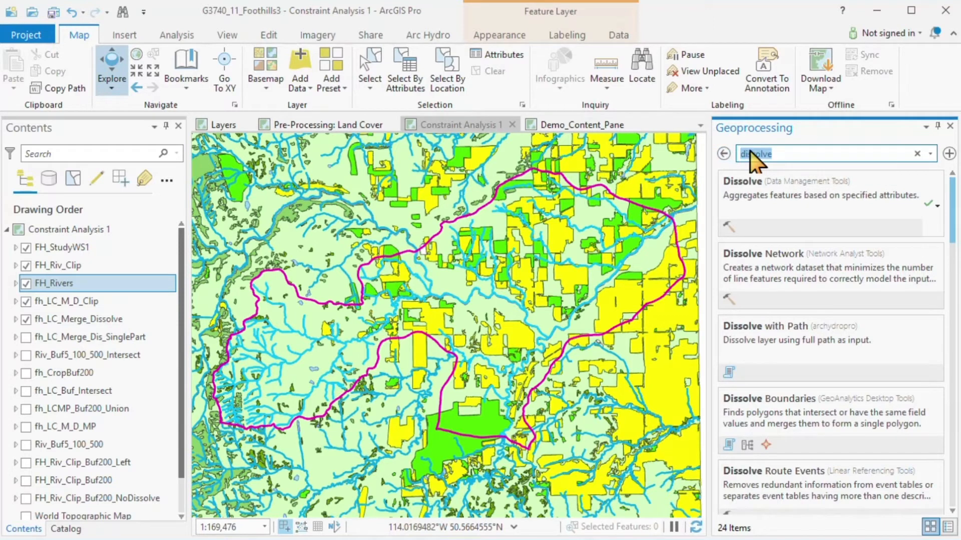
text(clip)
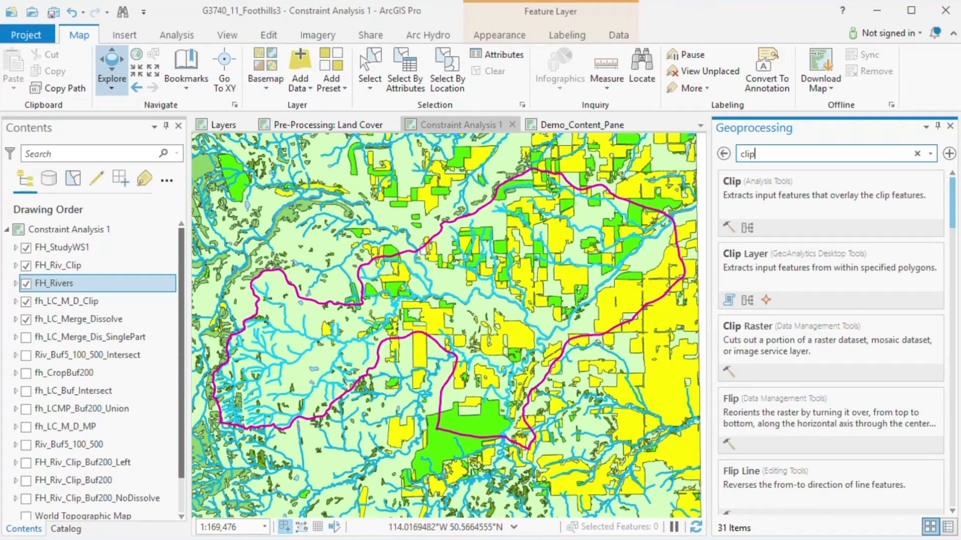
key(Return)
click(817, 197)
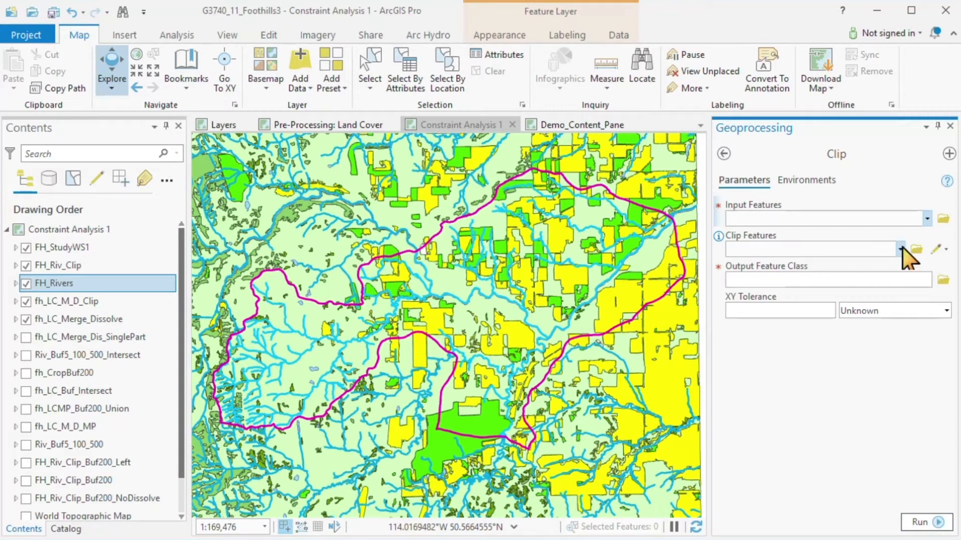
Set FH_StudyWS1 as the clip features and FH_Rivers as the input features of the Clip tool
click(899, 249)
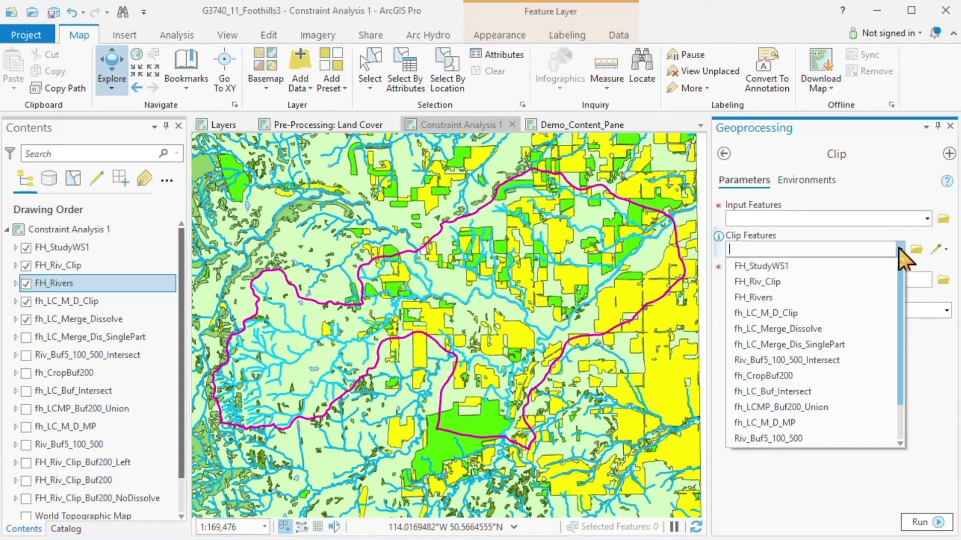
click(798, 266)
click(928, 216)
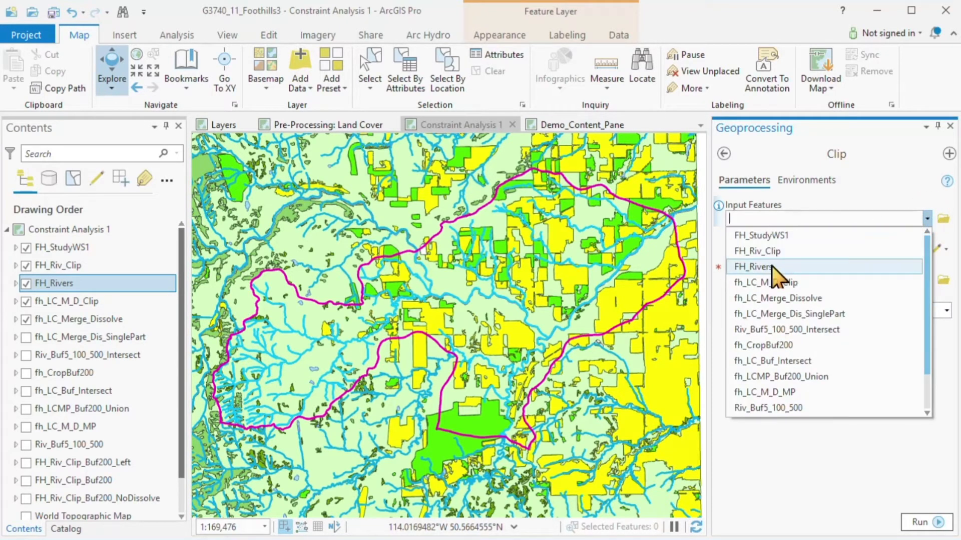
click(772, 267)
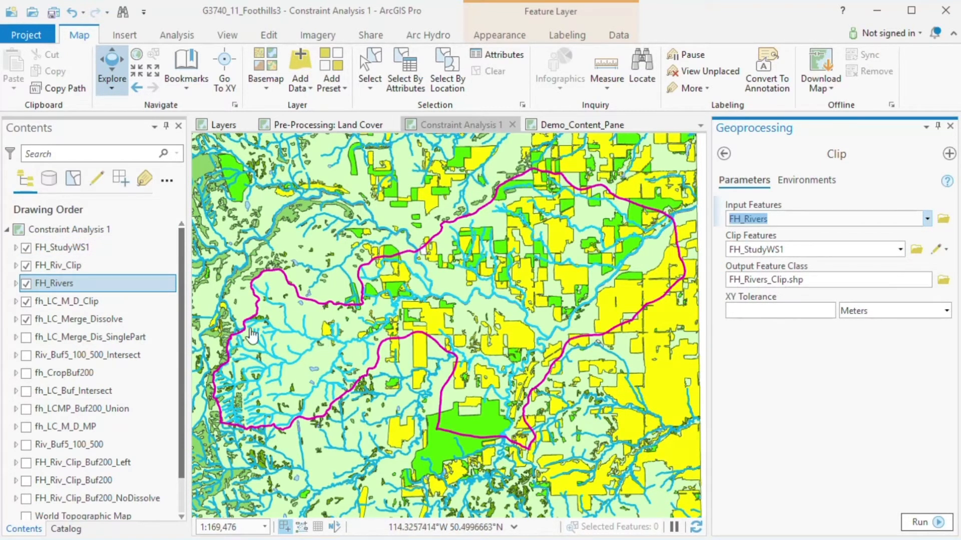
Hide the unclipped fh_LC_Merge_Dissolve and FH_Rivers layers to leave only the clipped data within the study watershed
click(26, 319)
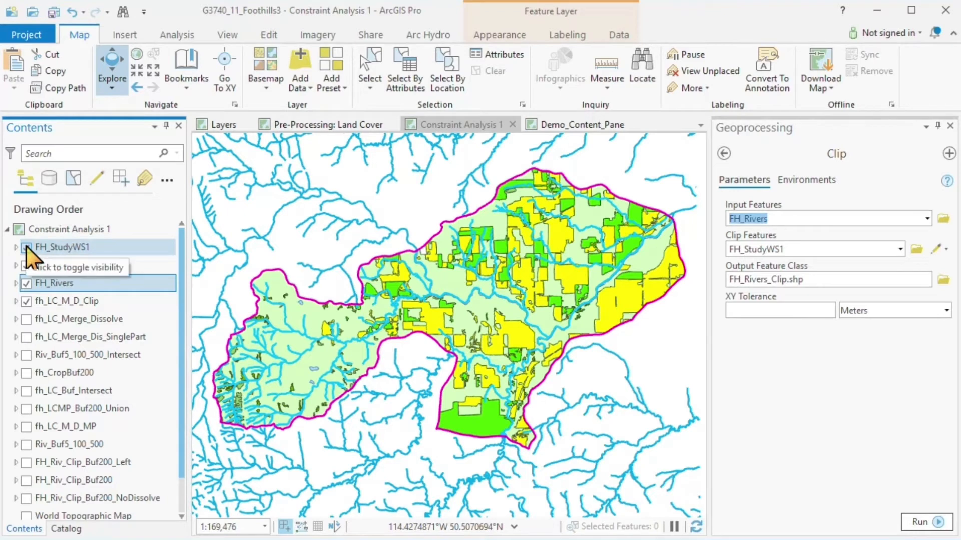
click(26, 283)
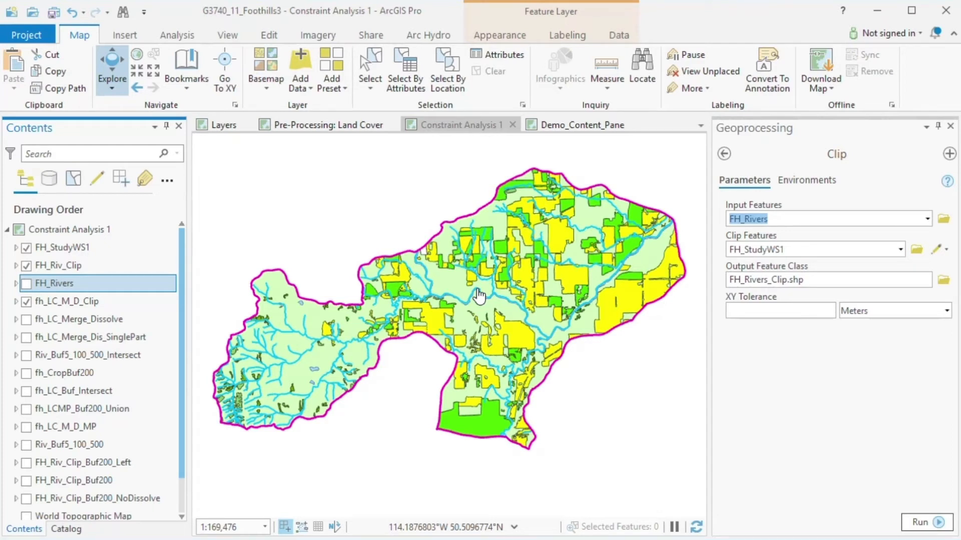
Leave the Clip tool and open the Buffer tool from the Proximity toolset of Analysis Tools
click(725, 155)
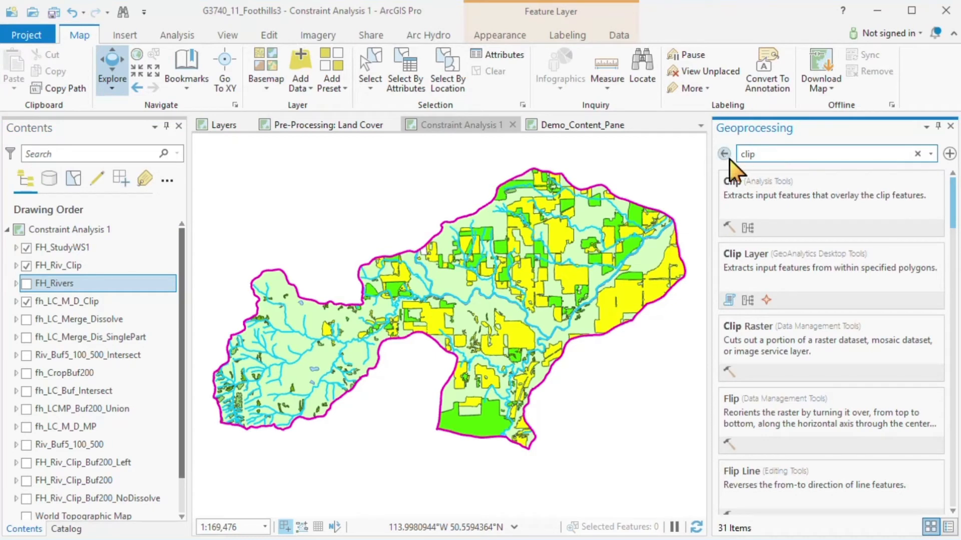
click(724, 154)
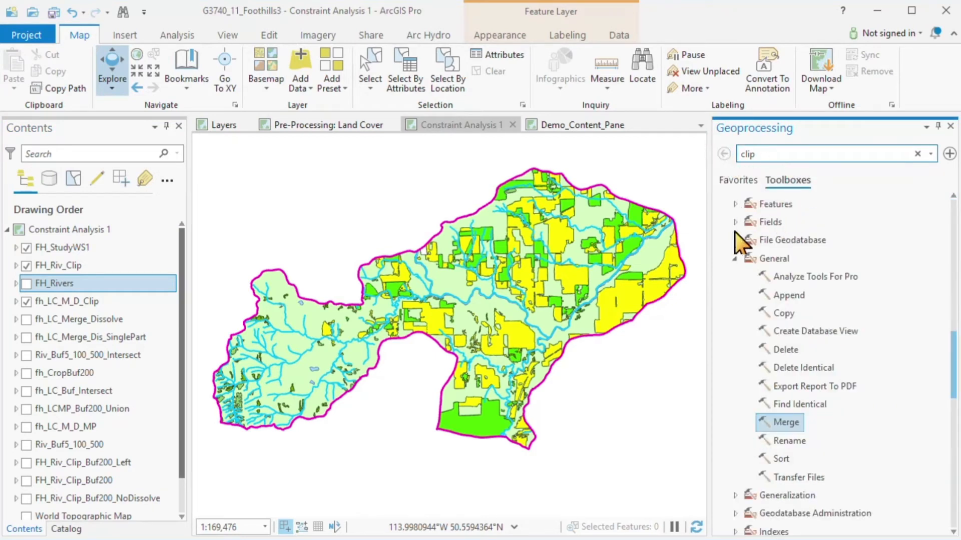
click(735, 258)
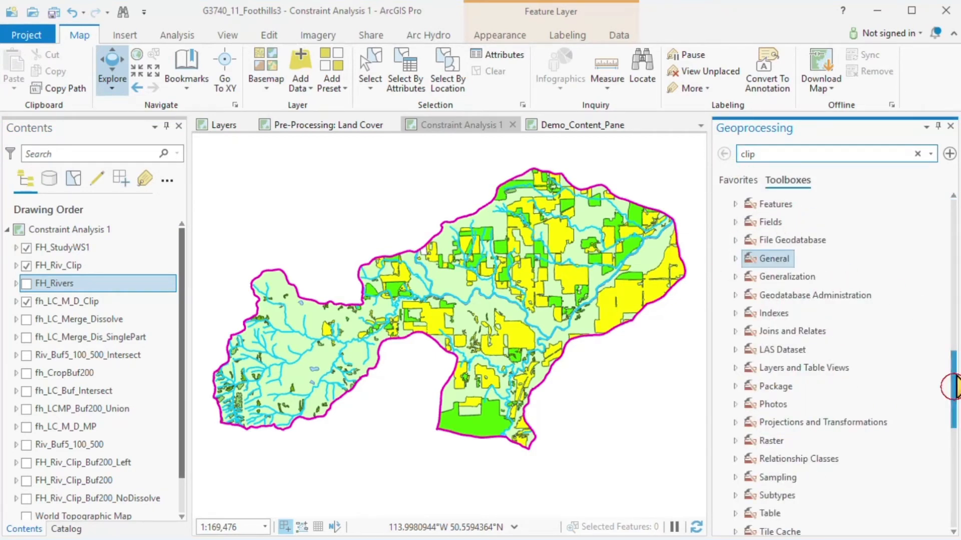
drag(954, 389, 954, 236)
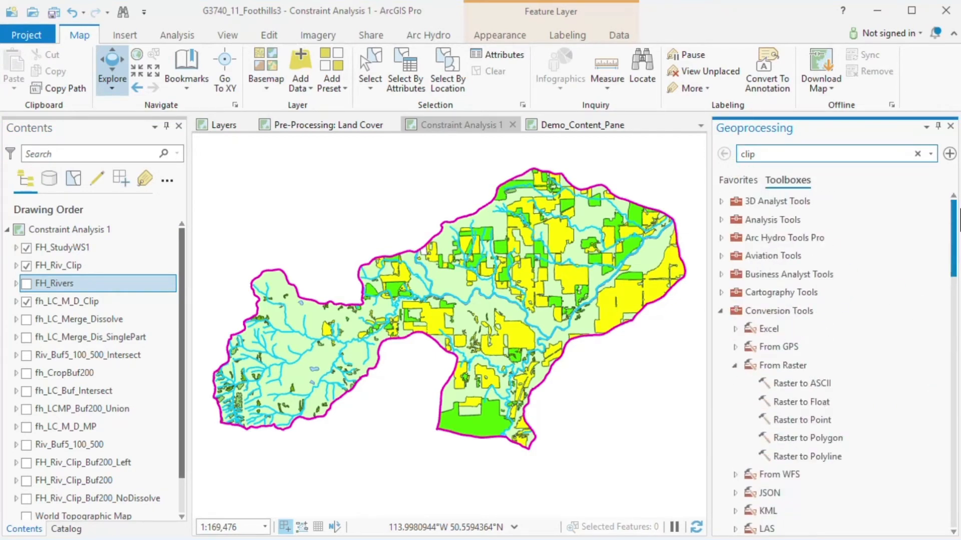
click(722, 219)
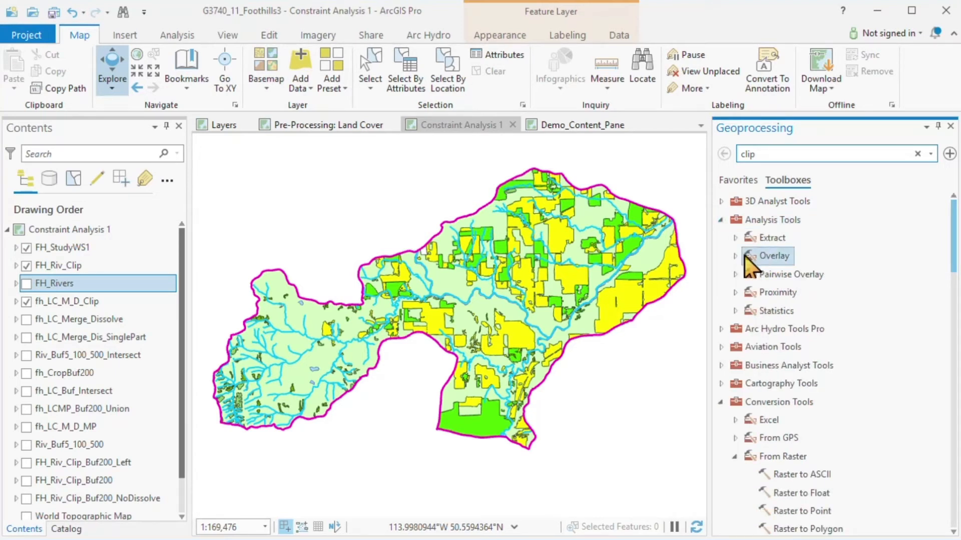
click(735, 293)
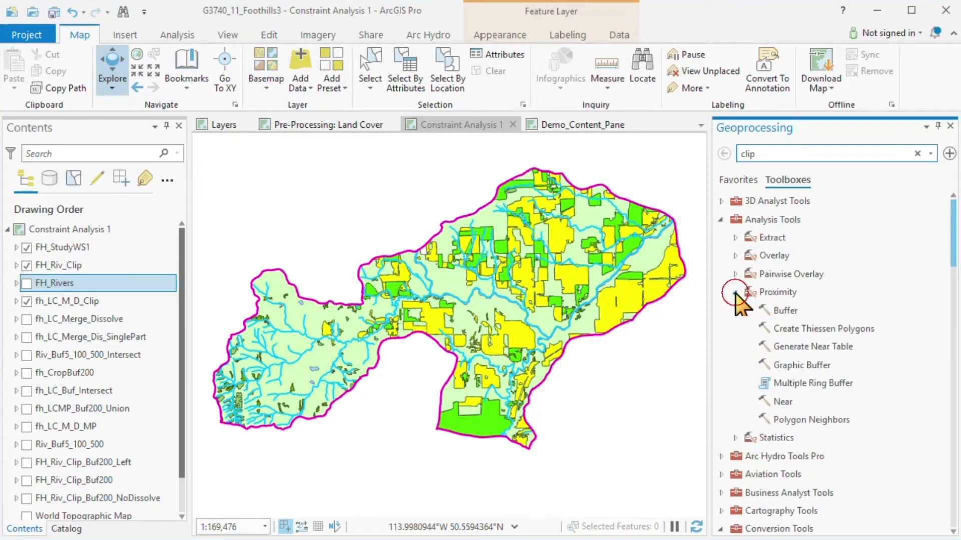
double_click(784, 311)
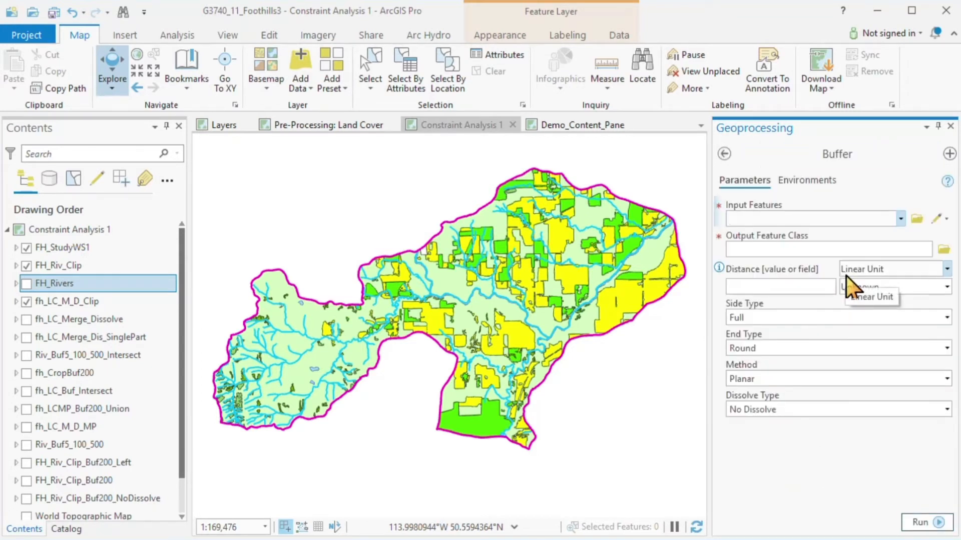
Set FH_Riv_Clip as the Buffer input with a distance of 200 meters, review the side types and keep Full
click(900, 219)
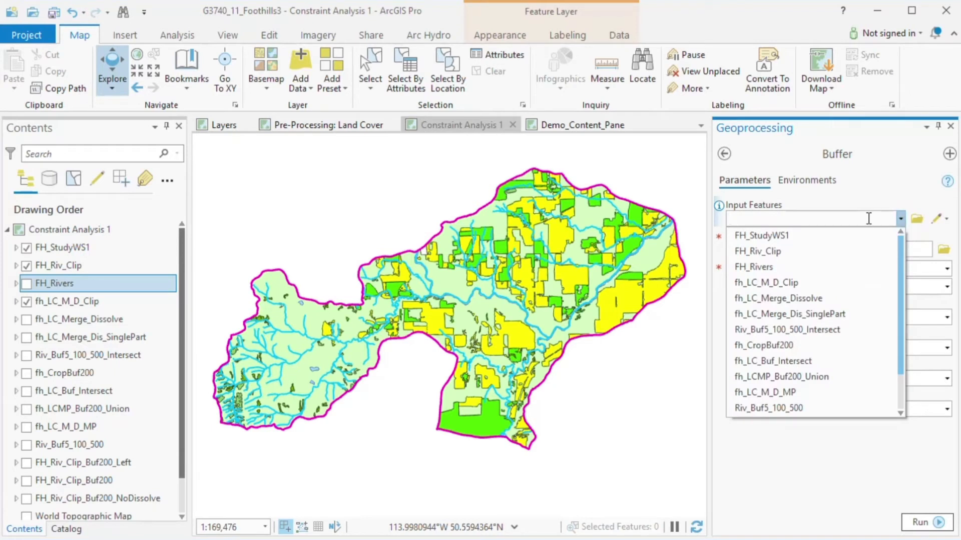
click(775, 251)
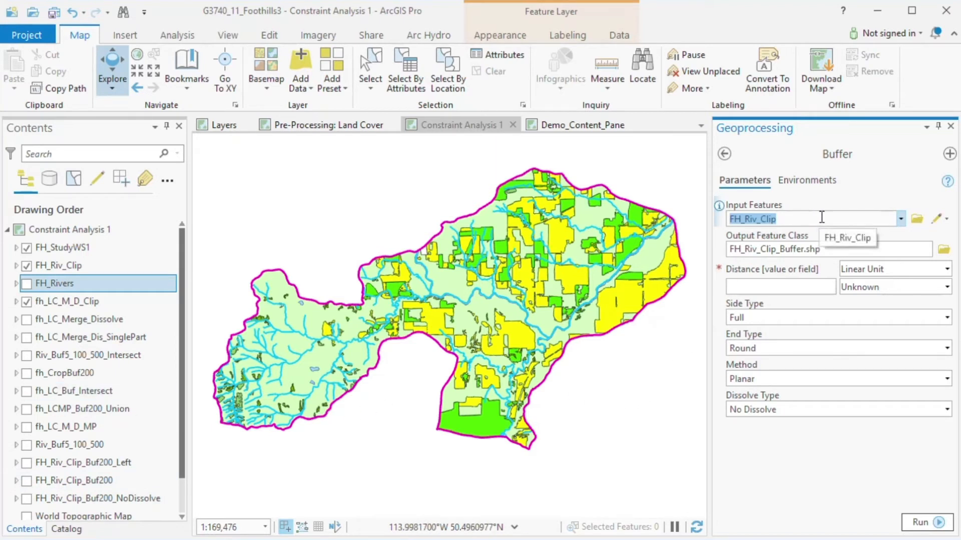
click(947, 287)
click(891, 309)
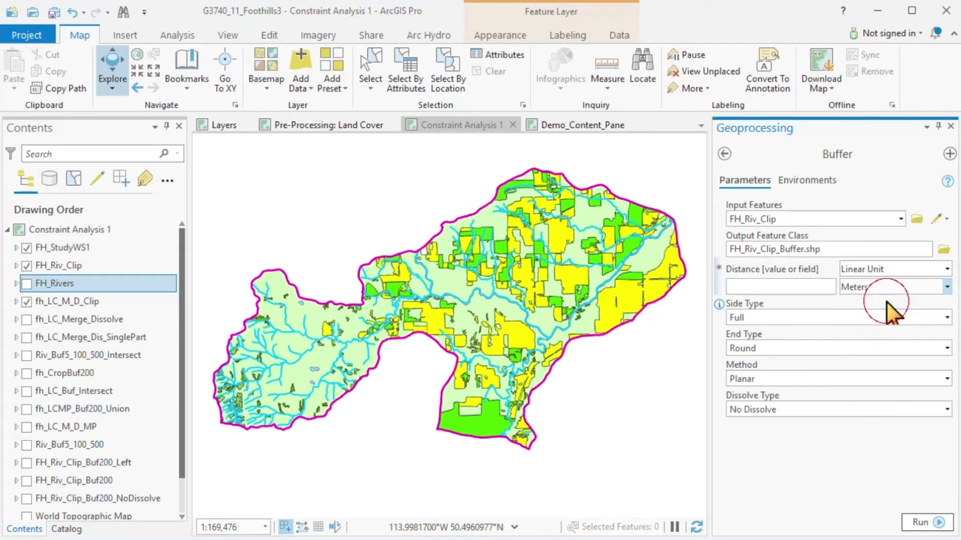
click(818, 287)
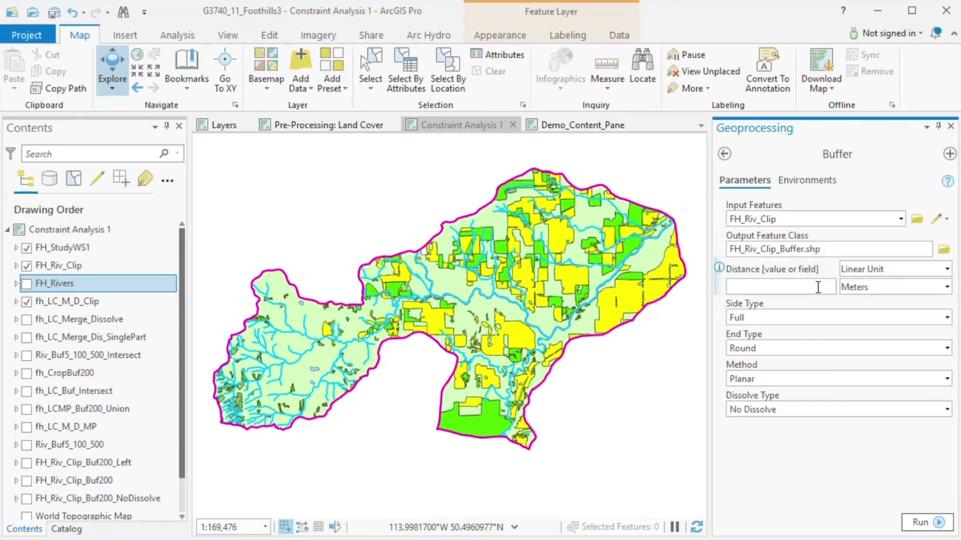
text(200)
click(947, 317)
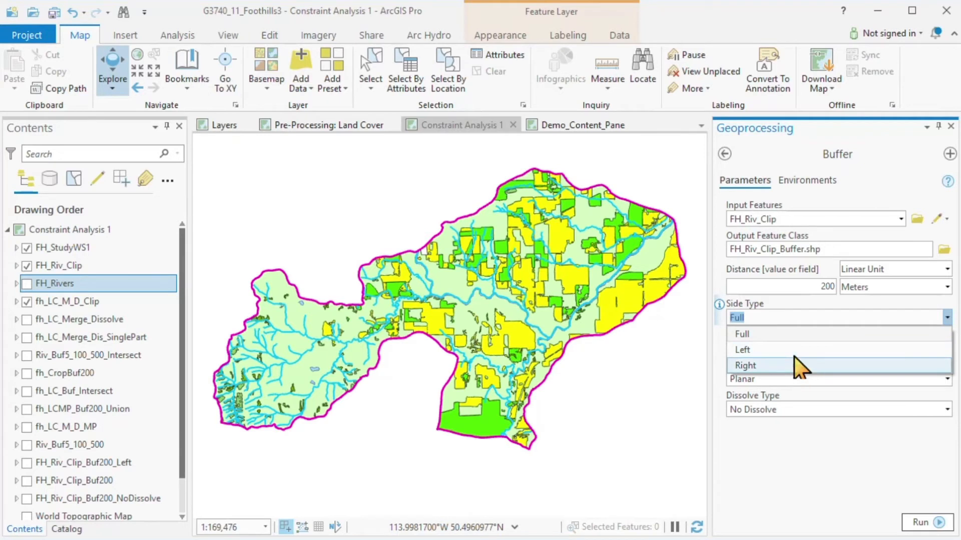
click(792, 318)
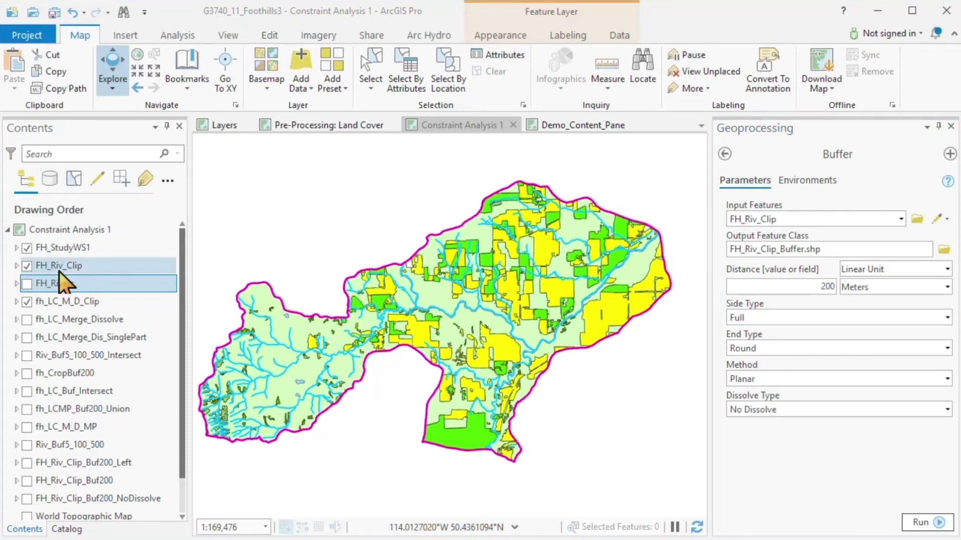
Open the line symbol settings of the FH_Riv_Clip layer and search the symbol gallery for "arrow"
click(16, 266)
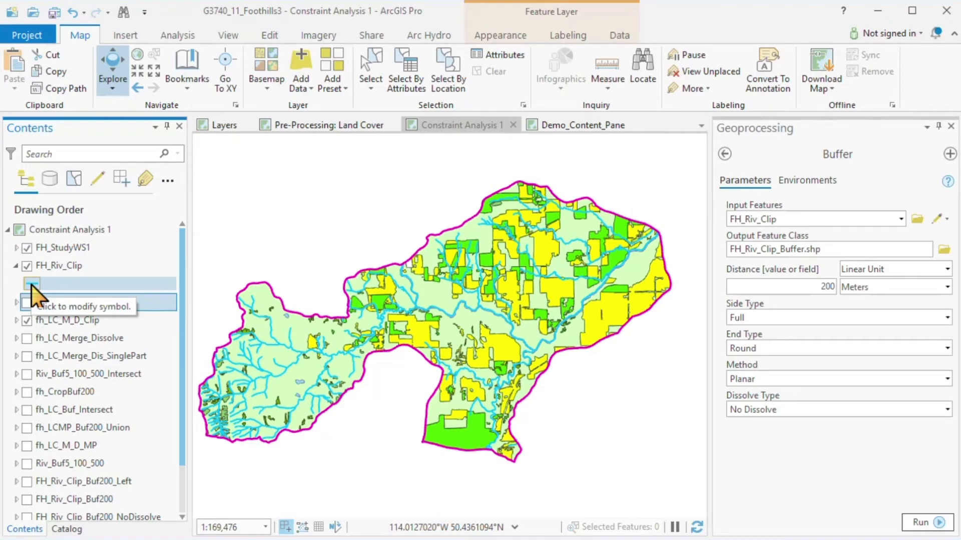
click(32, 285)
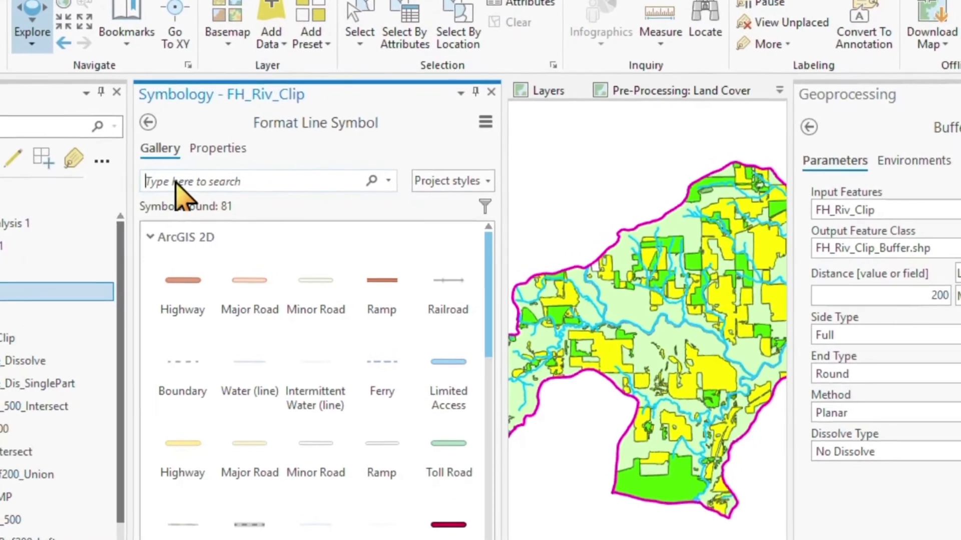
click(200, 189)
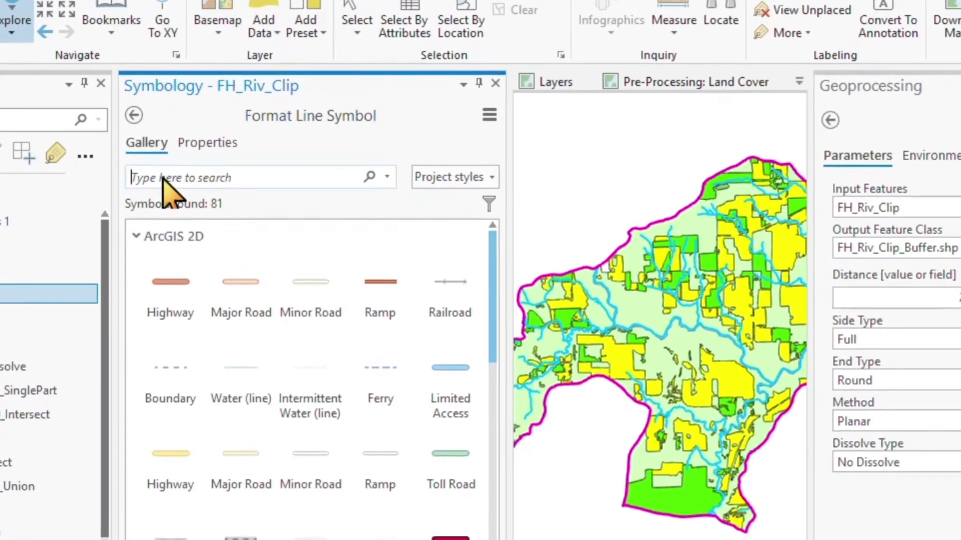
text(arrow)
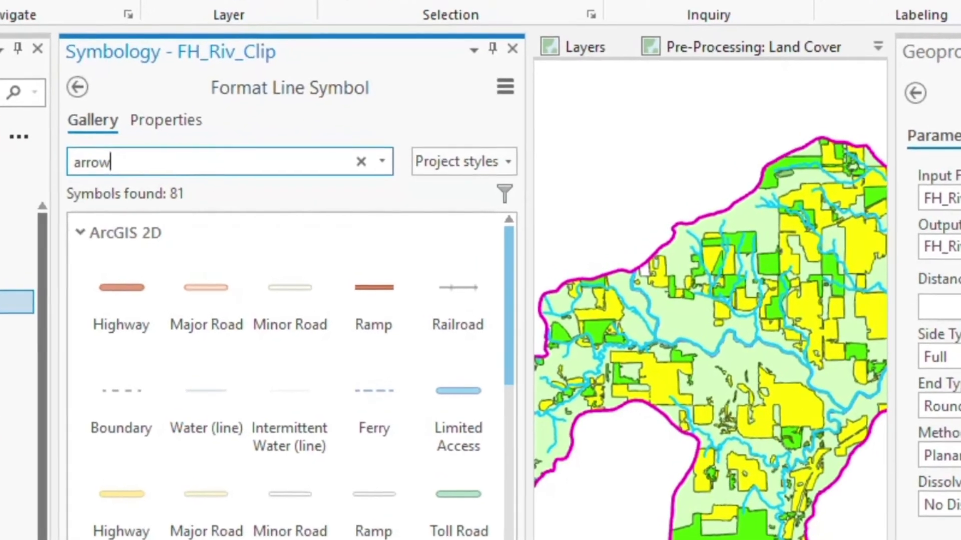
key(Return)
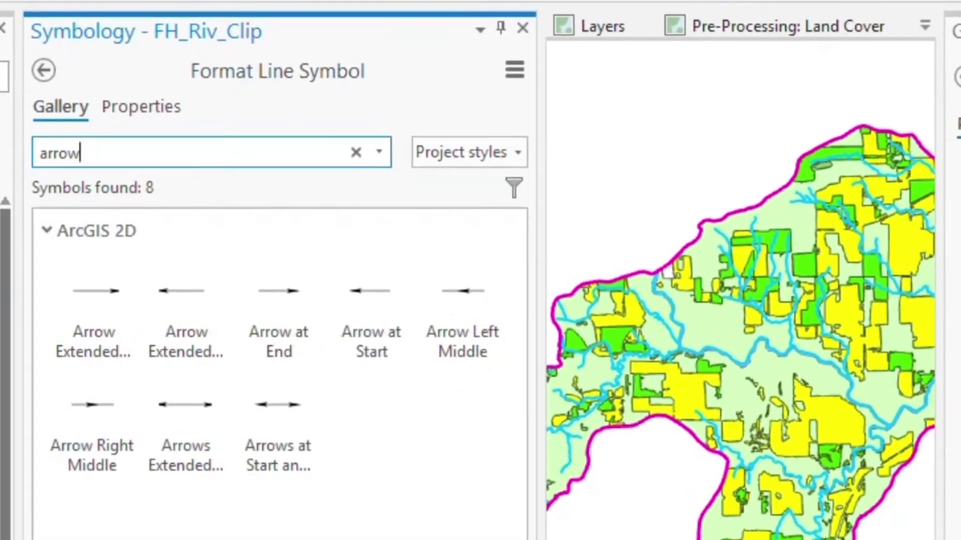
Change the symbol search to "direction" and apply the Arrow at End symbol to FH_Riv_Clip
drag(80, 155, 22, 168)
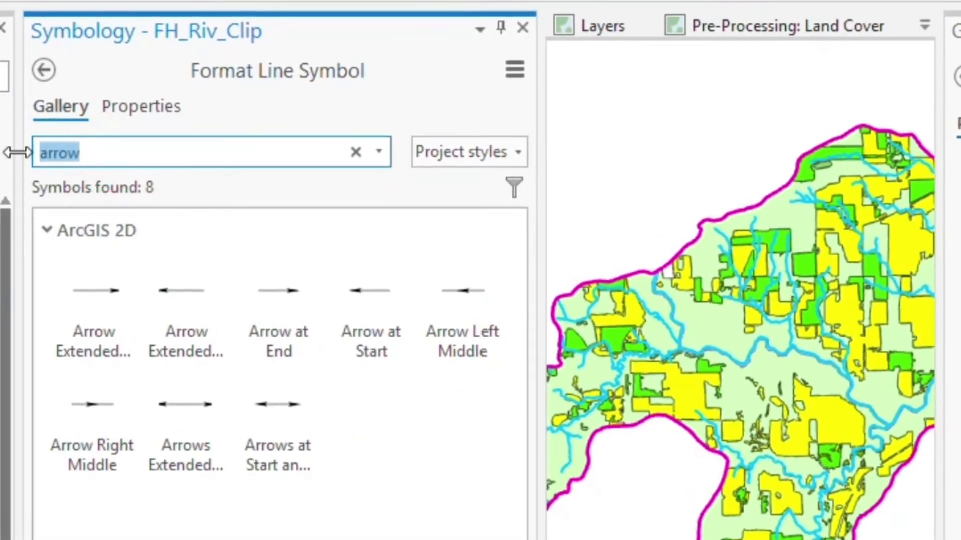
text(directi)
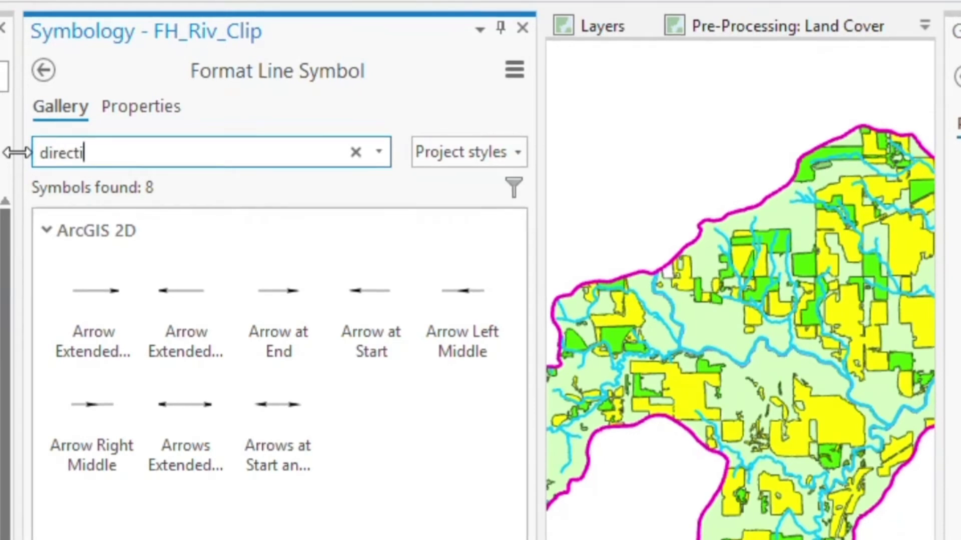
key(BackSpace)
key(BackSpace)
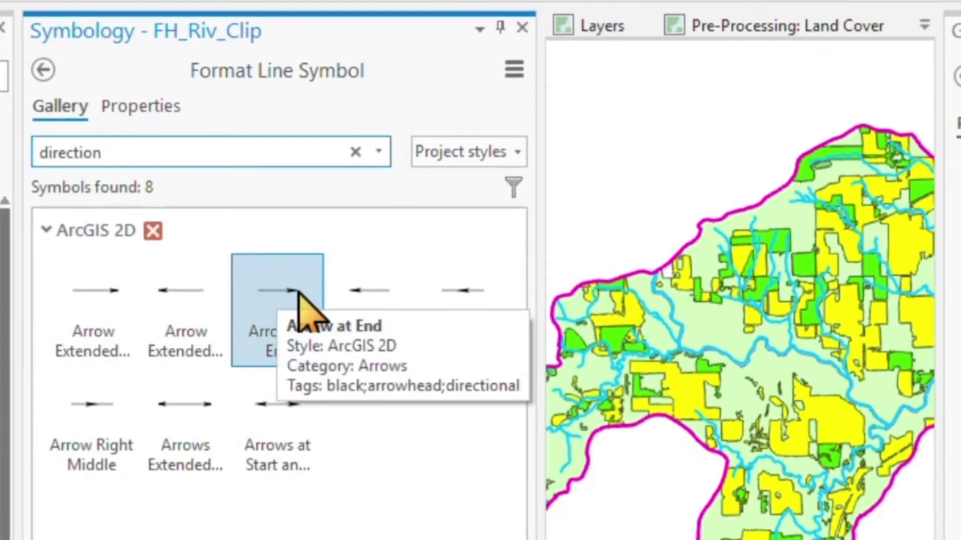
click(265, 314)
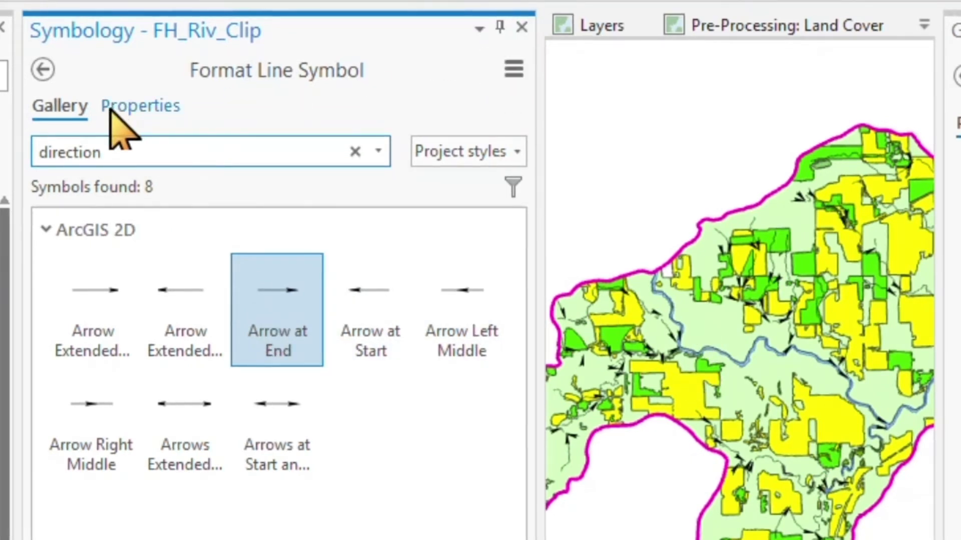
Increase the line width of the FH_Riv_Clip arrow symbol by two increments, close the symbology settings and inspect the flow directions
click(125, 105)
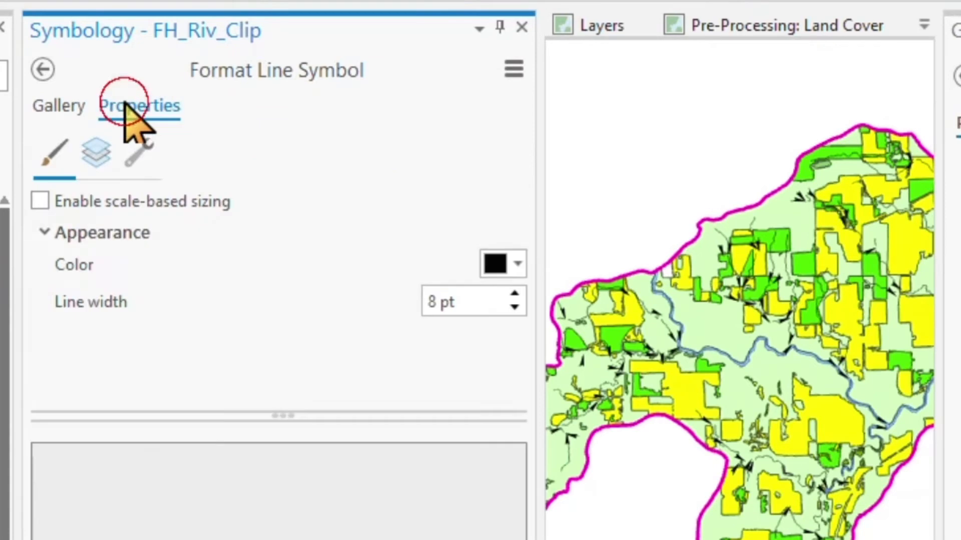
click(516, 295)
click(516, 294)
click(521, 28)
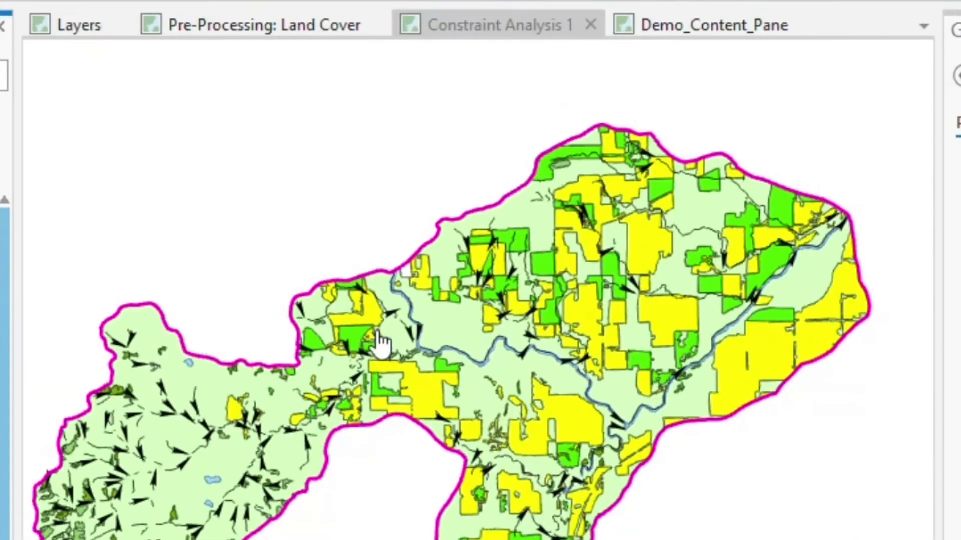
drag(122, 504, 358, 428)
scroll(369, 398, up, 5)
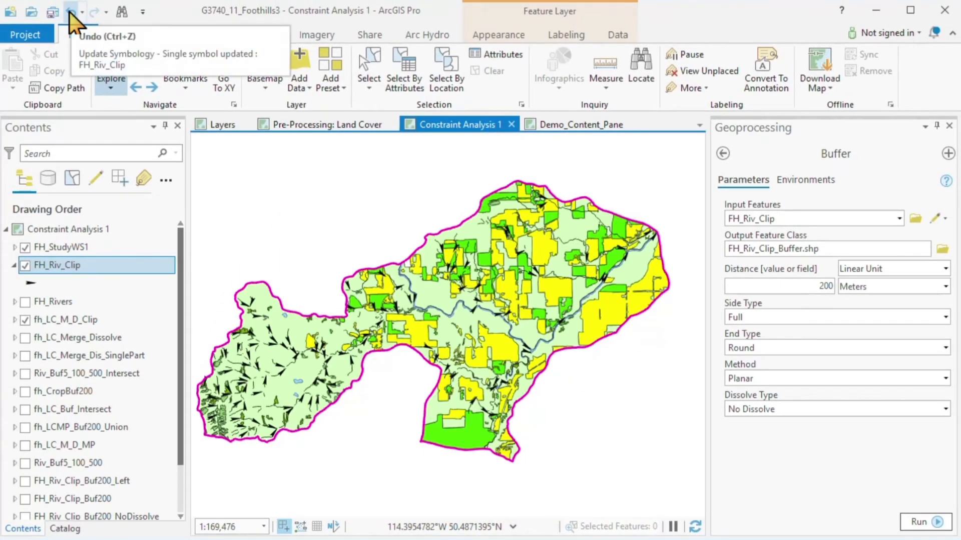
Undo the symbology changes made to FH_Riv_Clip to restore its plain line symbol
click(72, 20)
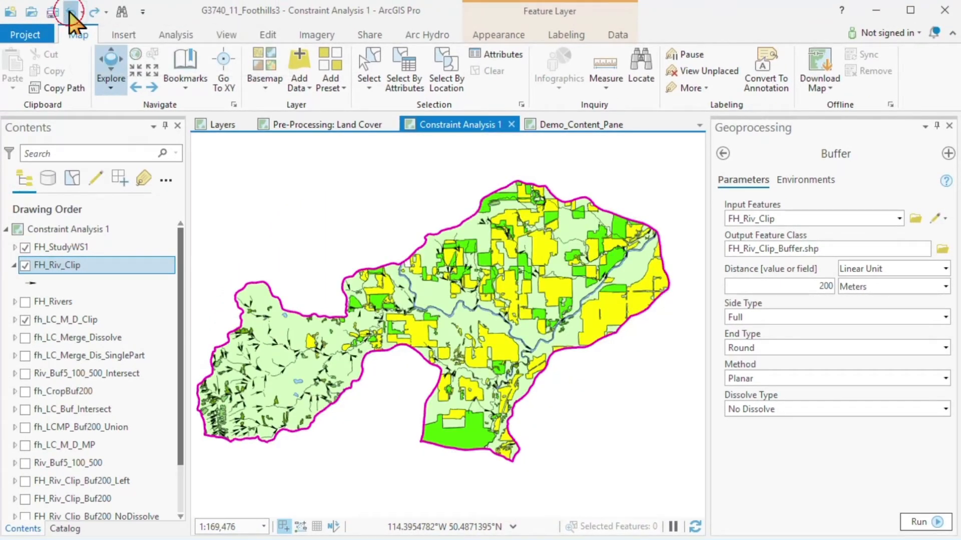
click(71, 20)
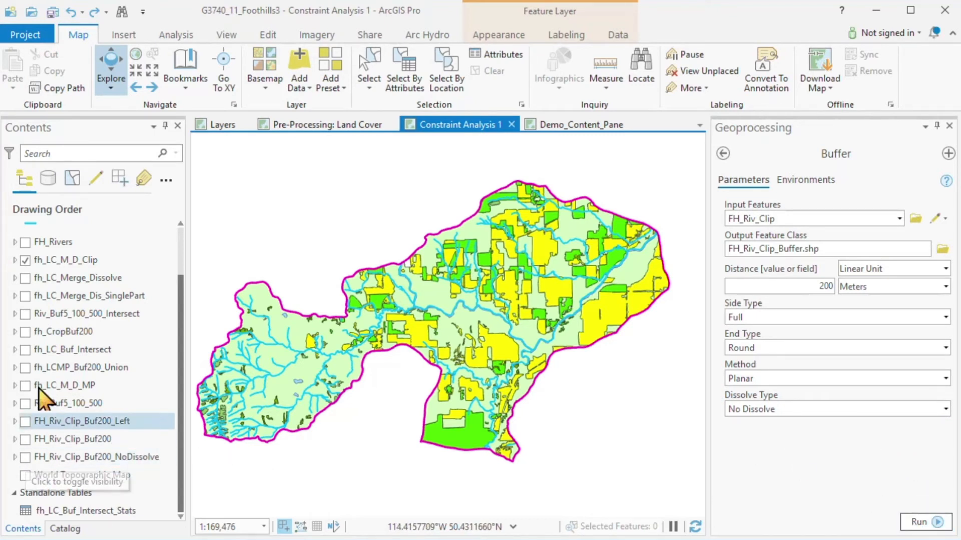
Hide the fh_LC_M_D_Clip layer, collapse the FH_Riv_Clip legend and show FH_Riv_Clip_Buf200_NoDissolve
click(25, 261)
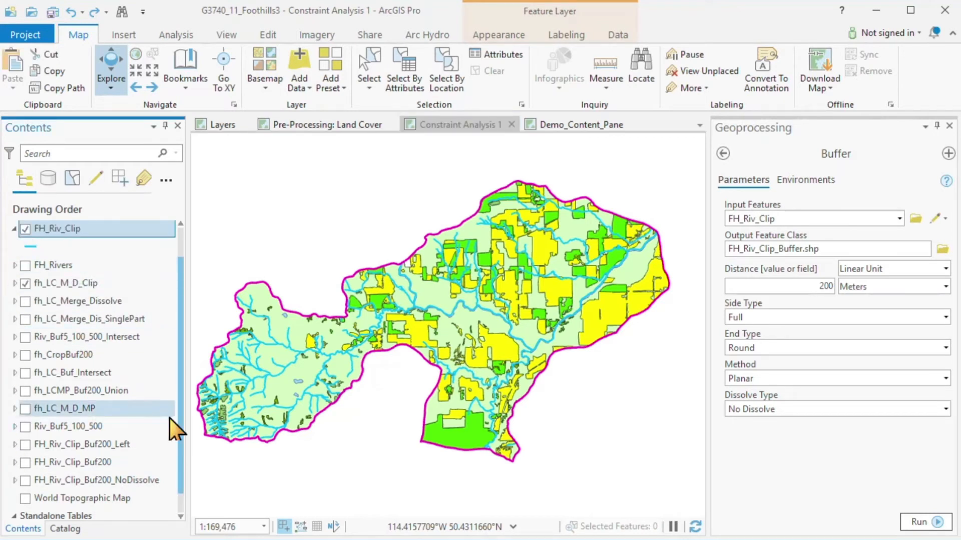
scroll(70, 281, up, 2)
click(14, 266)
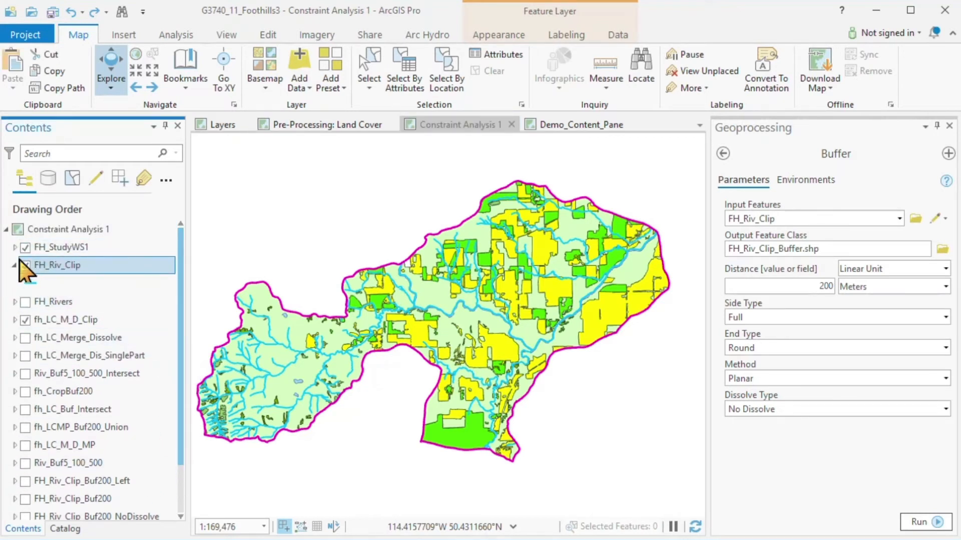
click(25, 301)
scroll(183, 351, down, 2)
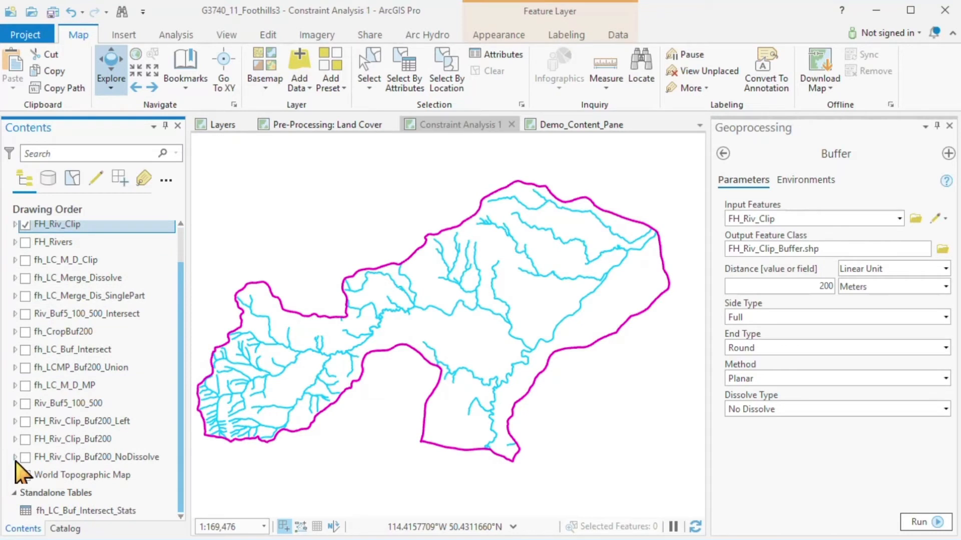
click(25, 458)
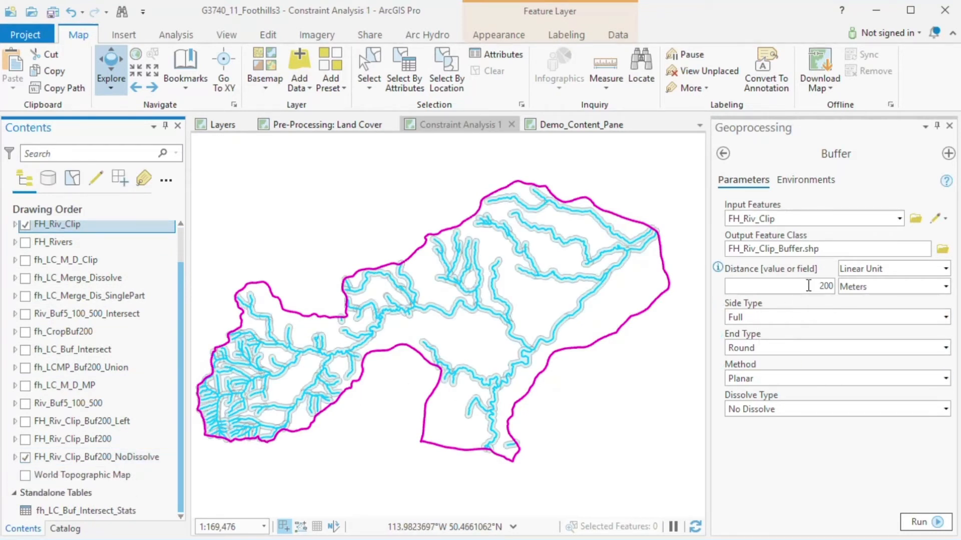
Examine the overlapping undissolved buffers up close and check the record count in the FH_Riv_Clip attribute table
drag(252, 379, 329, 362)
scroll(357, 371, up, 5)
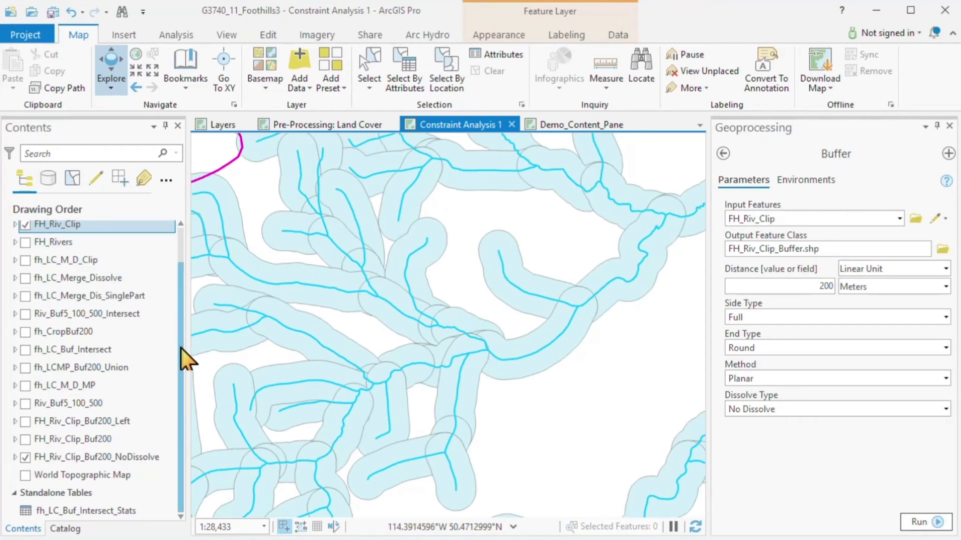
scroll(181, 356, up, 2)
right_click(60, 265)
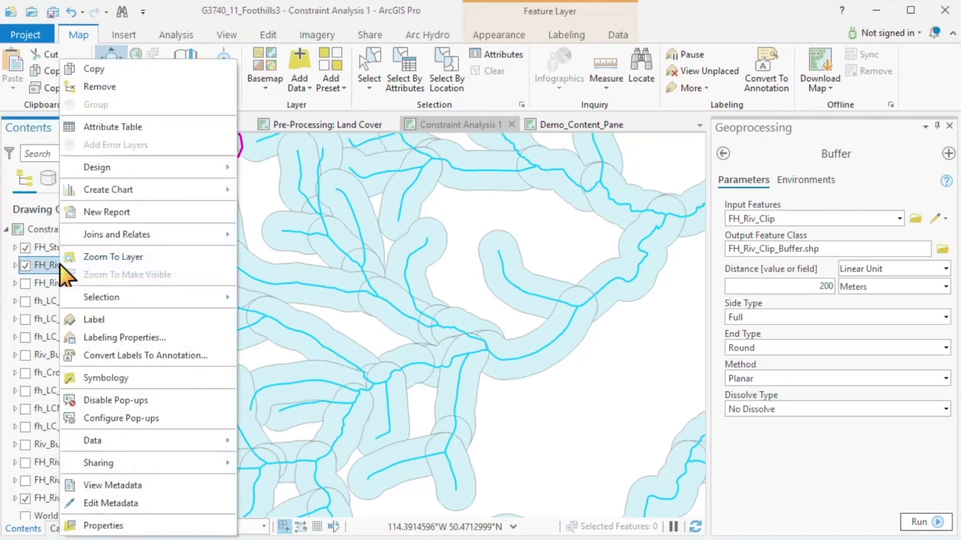
click(123, 131)
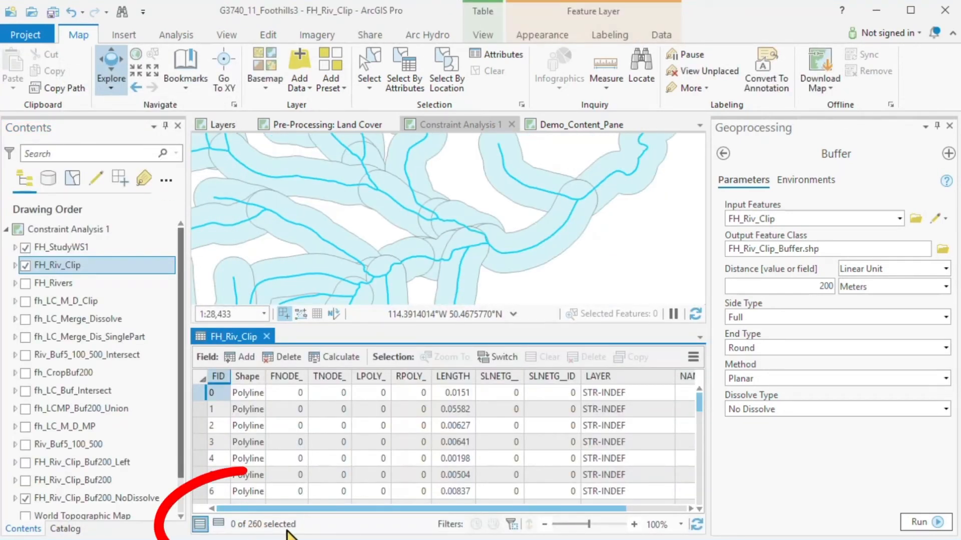
click(267, 336)
Check the record count in the FH_Riv_Clip_Buf200_NoDissolve attribute table and close the table
drag(181, 294, 109, 465)
right_click(88, 457)
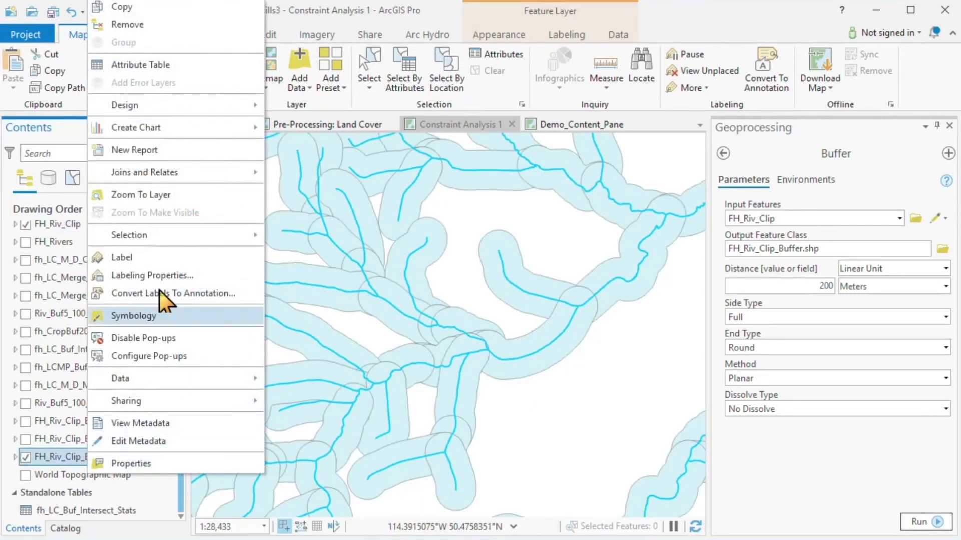
click(135, 65)
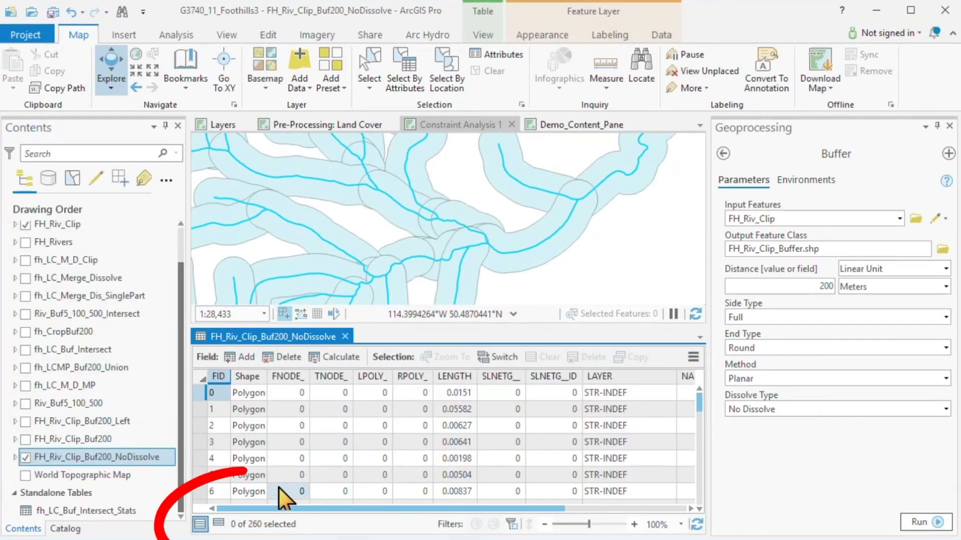
click(345, 336)
Review the Buffer tool's Dissolve Type options, and show FH_Riv_Clip_Buf200 in place of FH_Riv_Clip_Buf200_NoDissolve
mouse_move(345, 344)
mouse_down()
mouse_move(494, 337)
mouse_move(474, 296)
mouse_up()
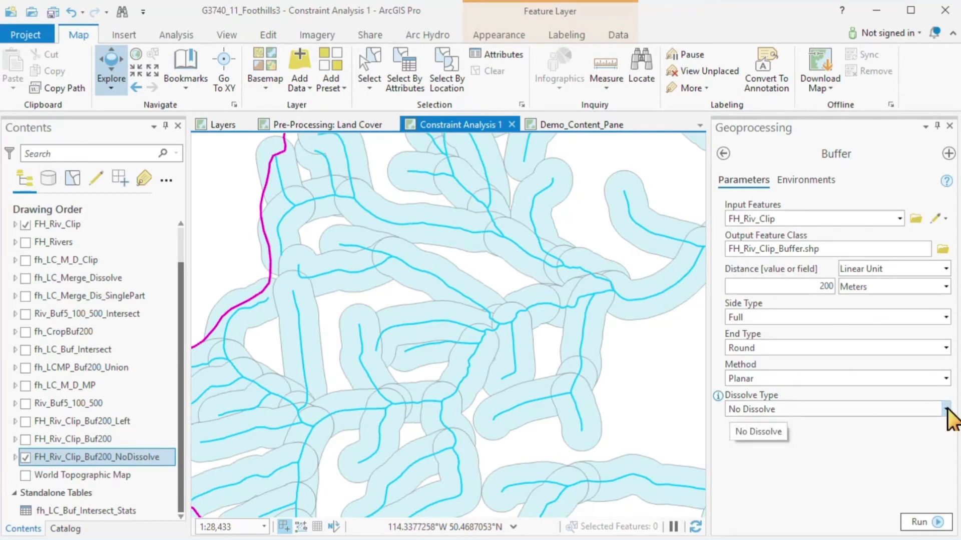
click(946, 409)
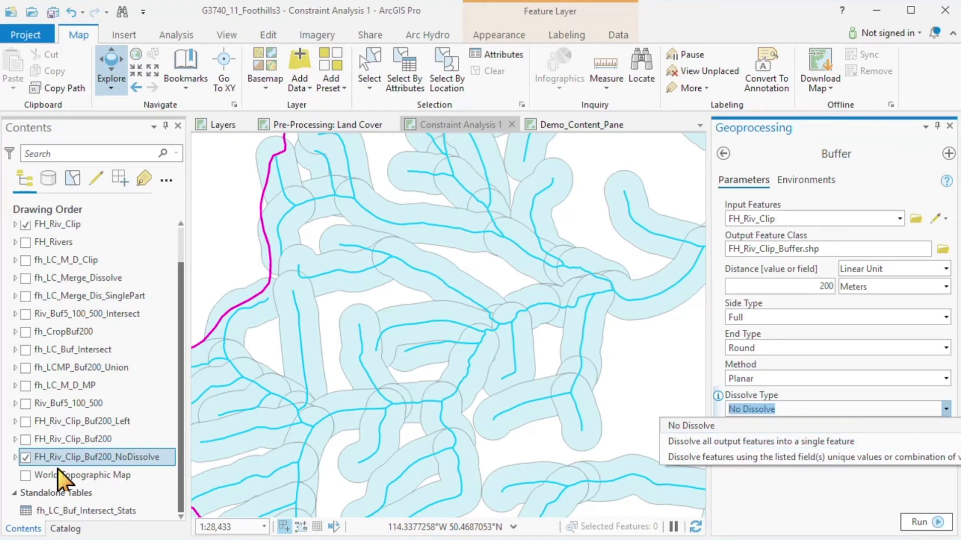
click(25, 443)
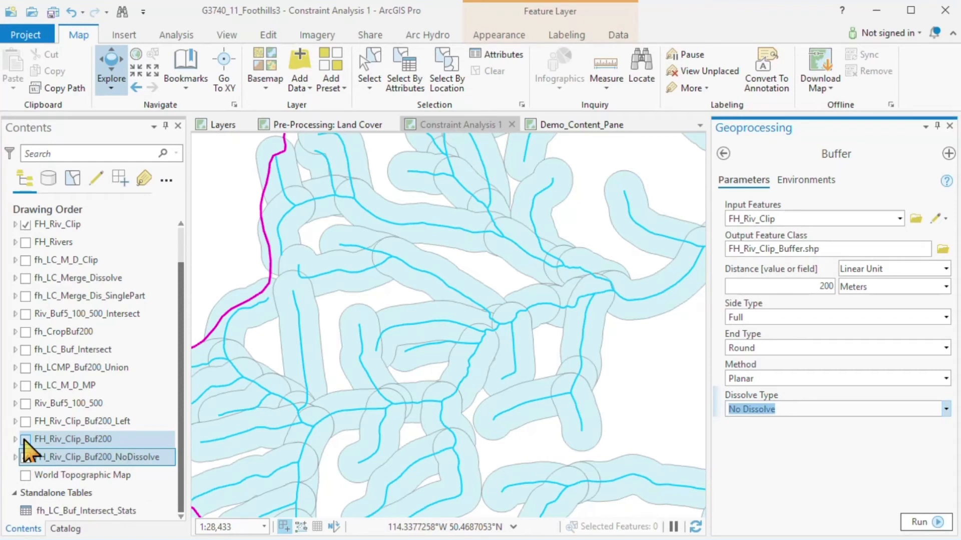
click(26, 440)
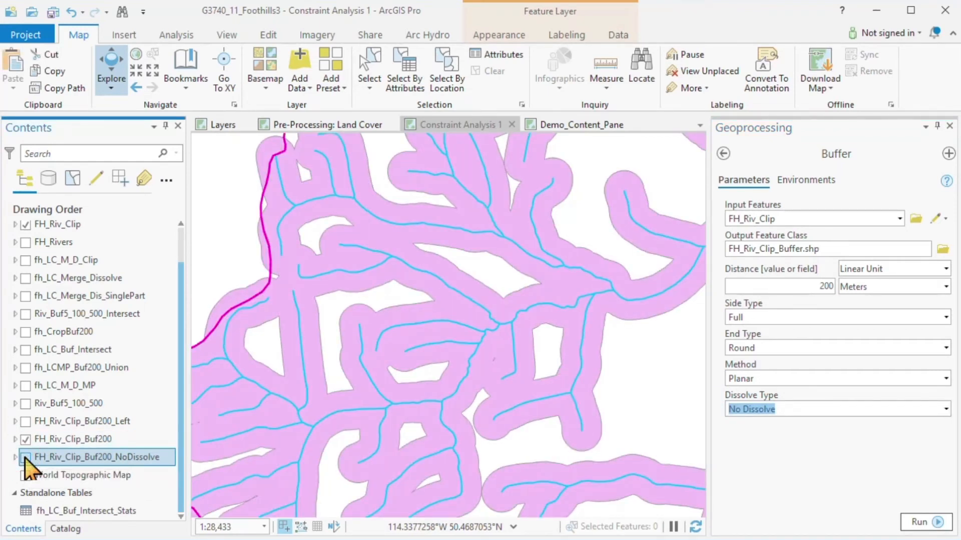
Check the record count in the FH_Riv_Clip_Buf200 attribute table and close the table
click(68, 440)
right_click(68, 440)
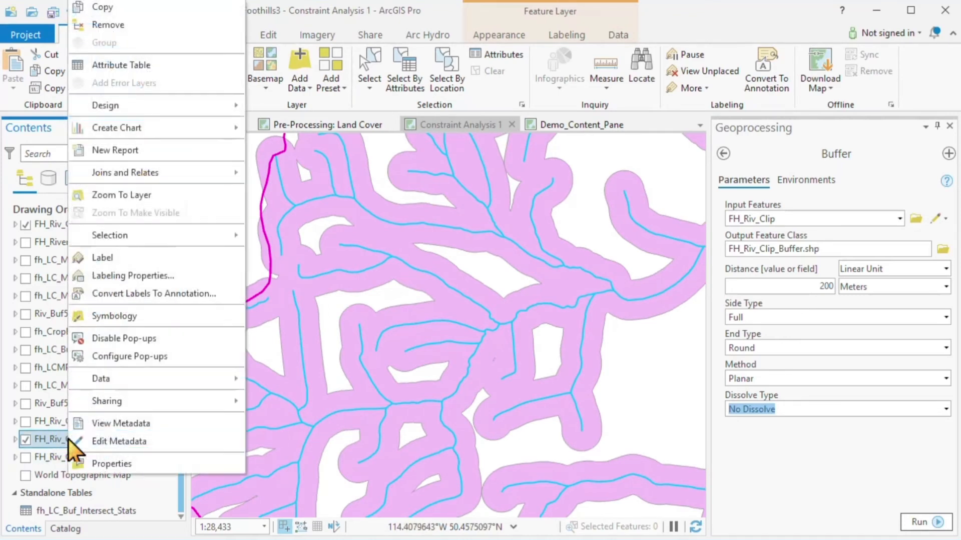
click(136, 65)
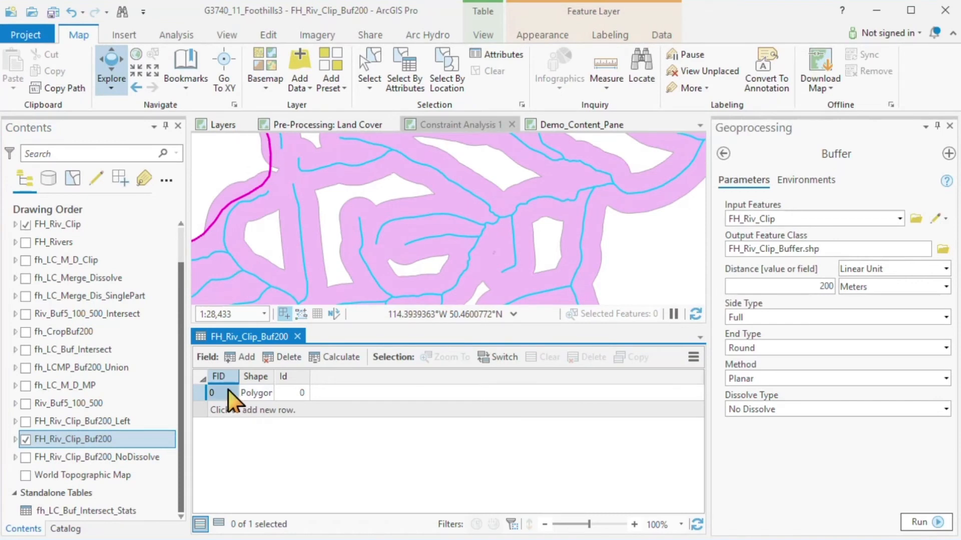
click(298, 336)
Set the Buffer tool's side type to Left with the whole watershed in view
scroll(439, 360, down, 5)
drag(482, 307, 435, 336)
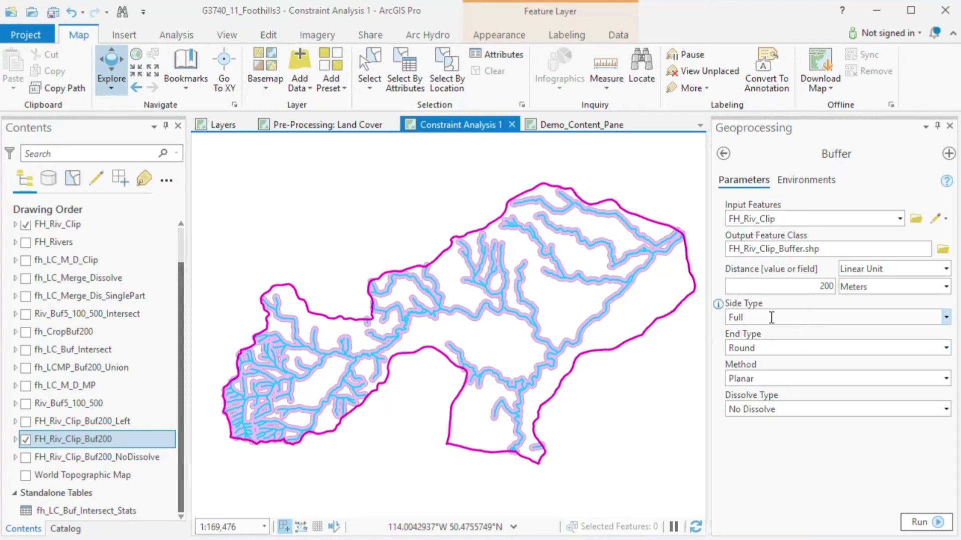
click(946, 318)
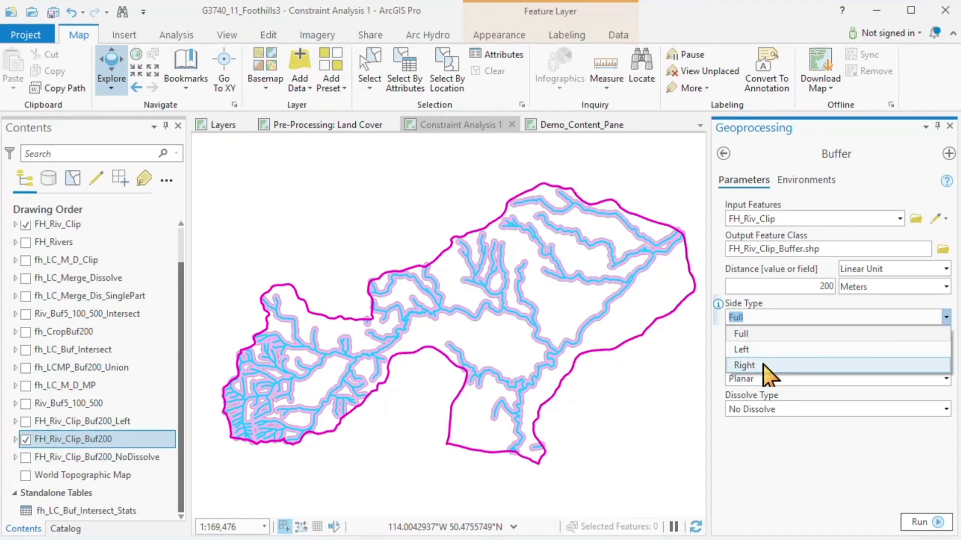
click(763, 349)
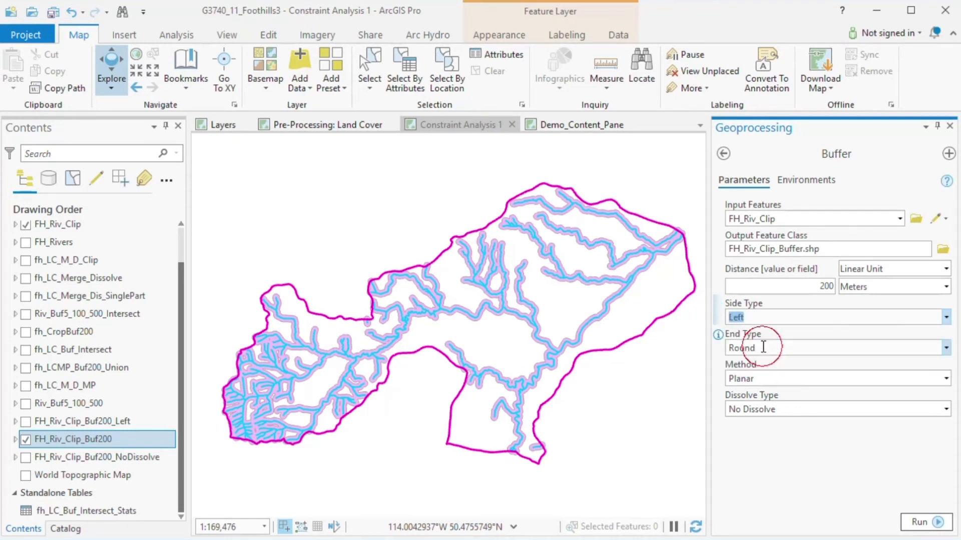
Show FH_Riv_Clip_Buf200_Left over FH_Riv_Clip_Buf200 and compare the one-sided buffer with the full buffer up close
ctrl+click(128, 421)
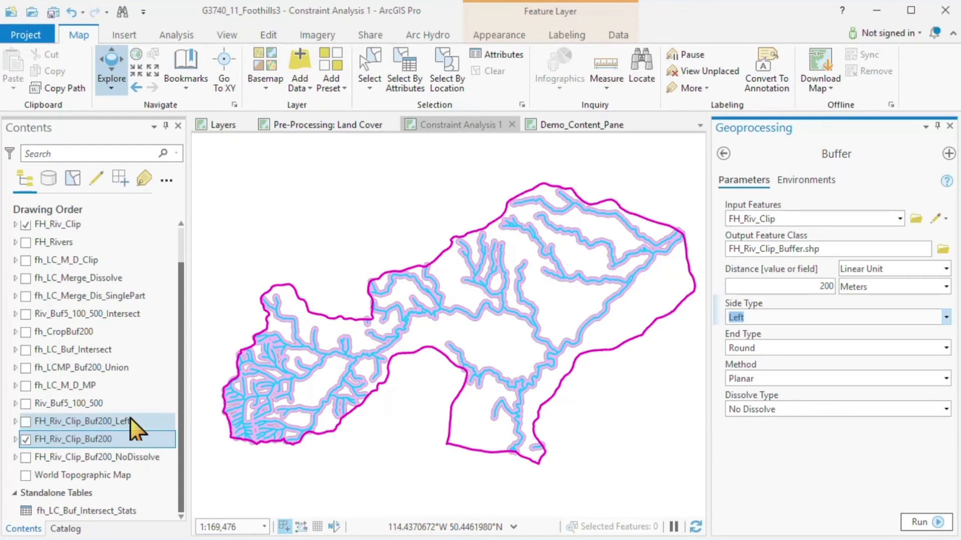
click(27, 423)
click(25, 439)
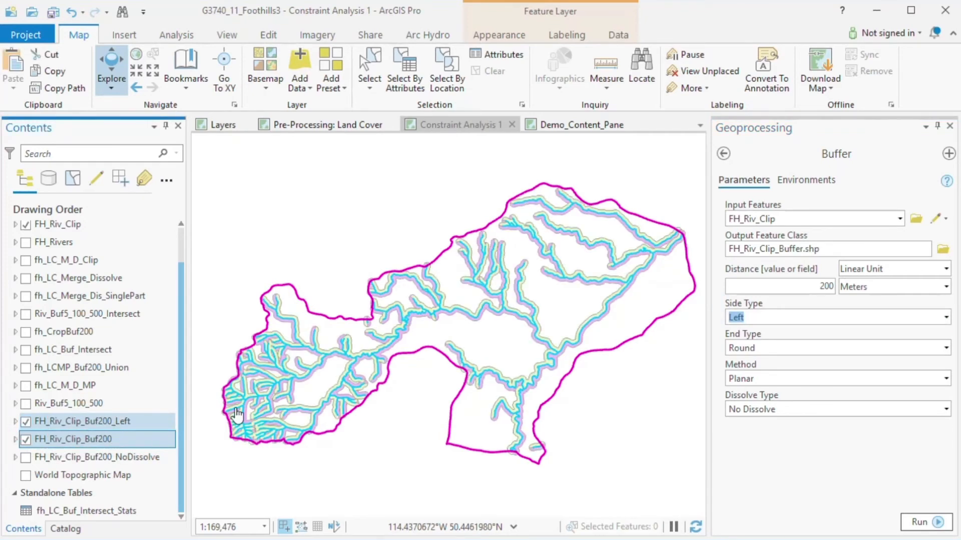
scroll(428, 331, up, 4)
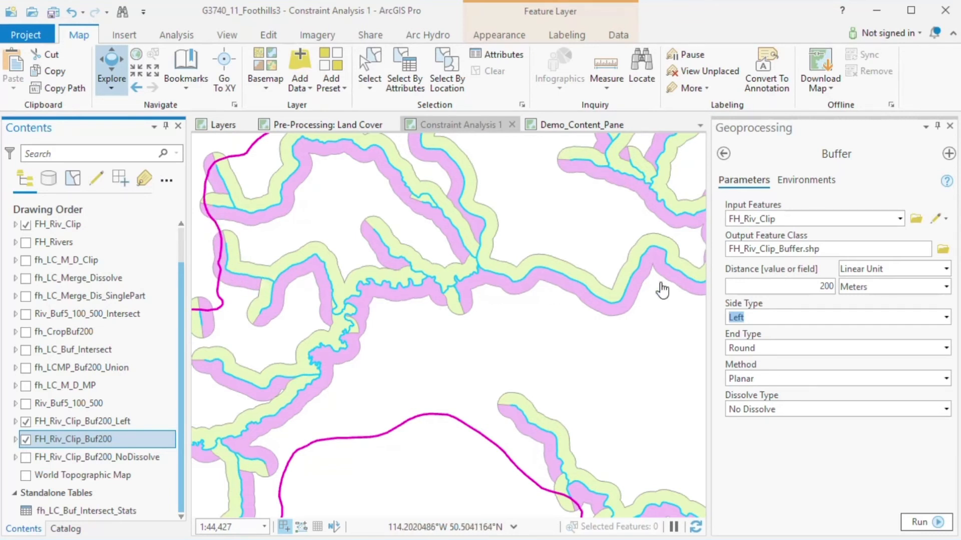
Leave the Buffer tool and open the Multiple Ring Buffer tool from the Analysis Tools Proximity toolset
click(723, 154)
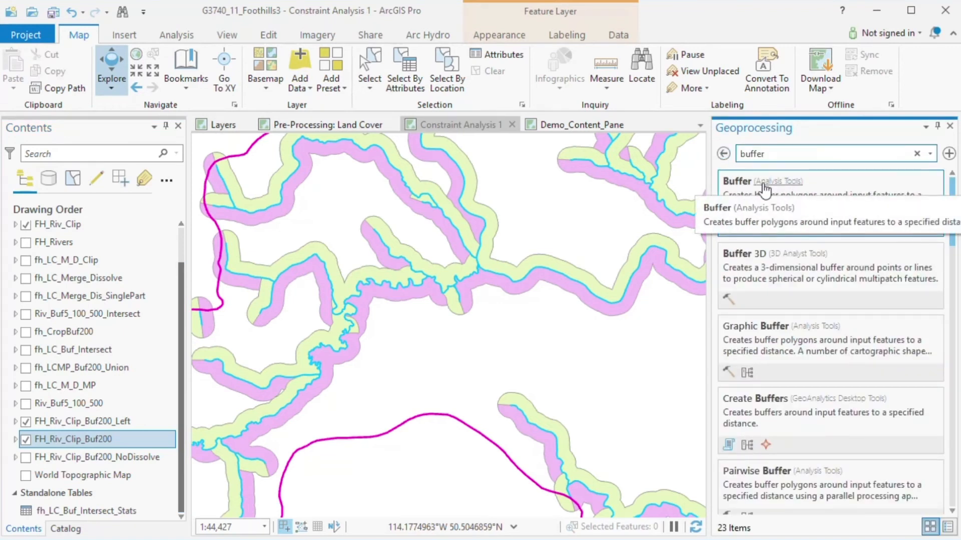
click(723, 154)
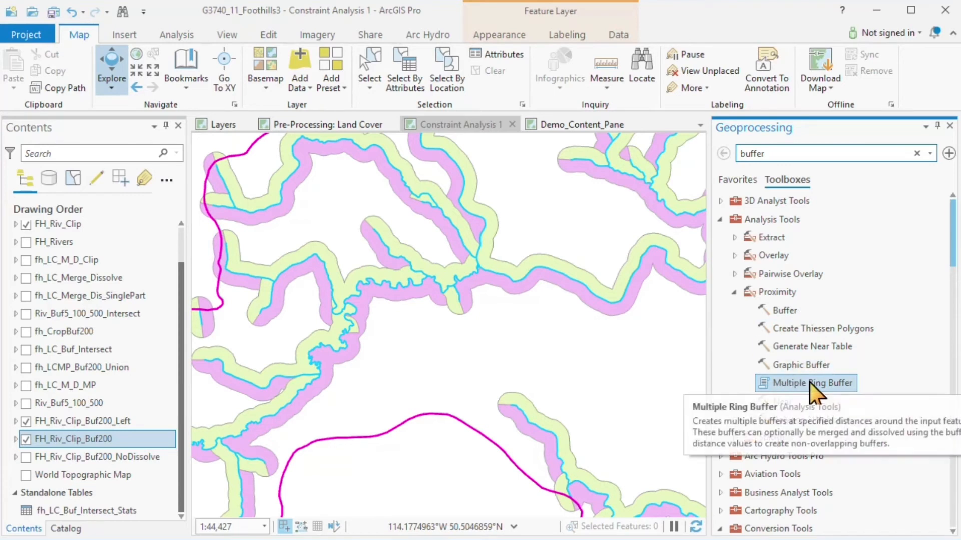
double_click(835, 385)
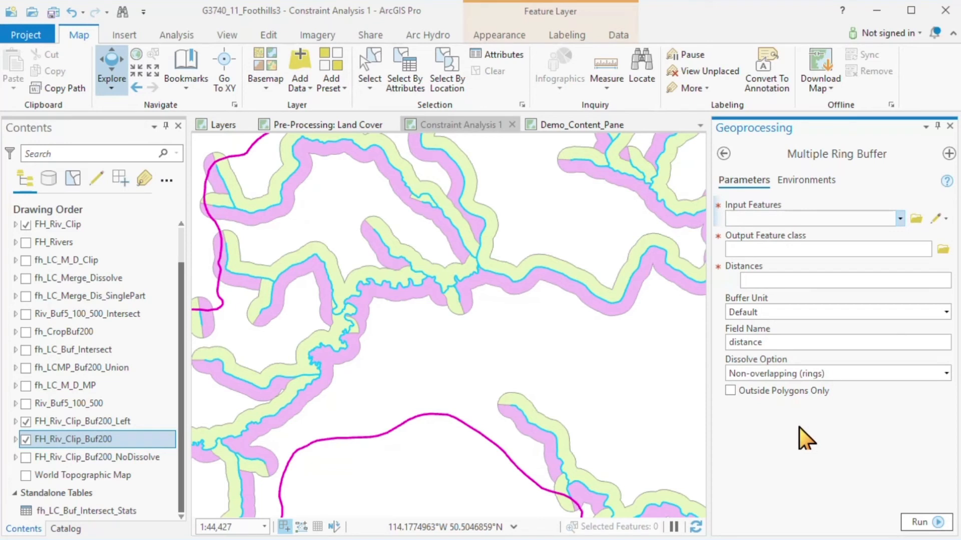
Enter 100, 200, 300 and 400 as the Multiple Ring Buffer distances
click(942, 280)
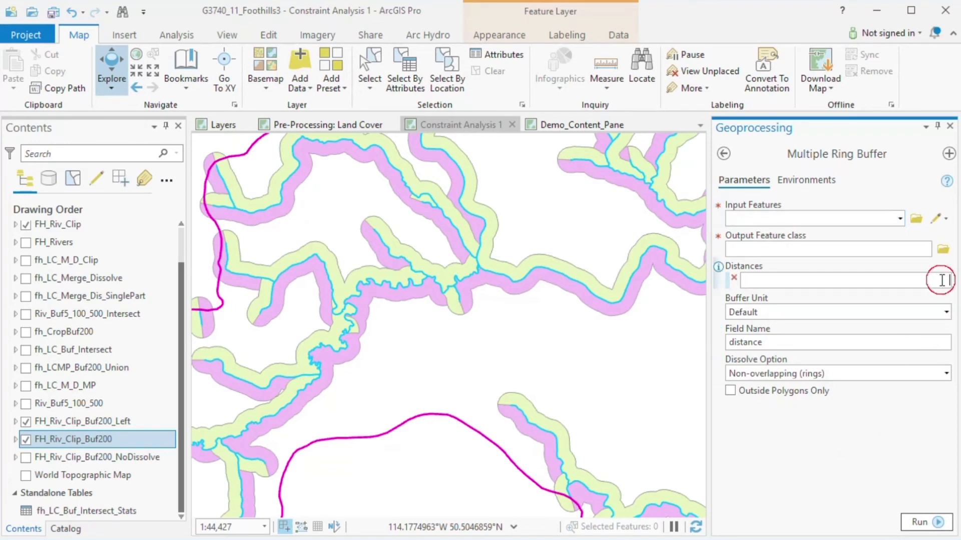
text(10)
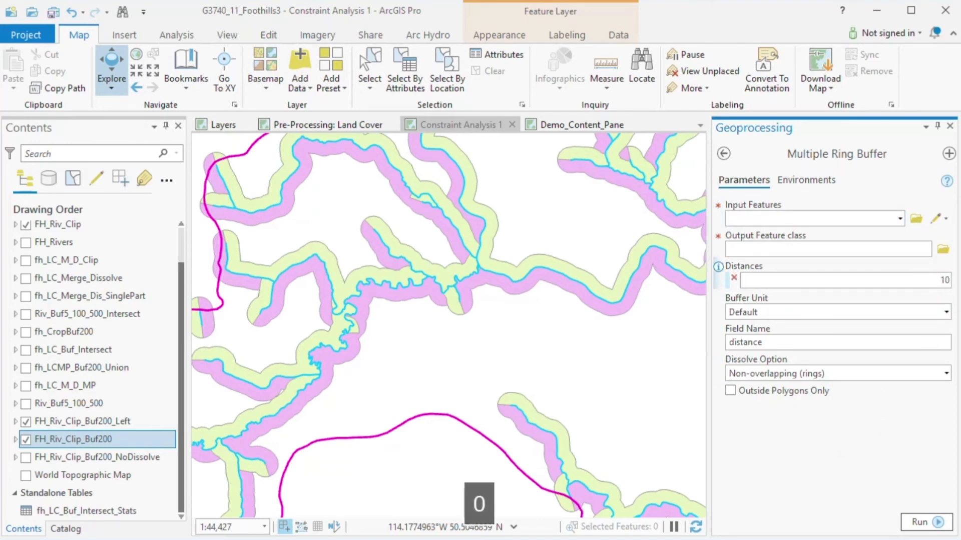
text(0)
key(Return)
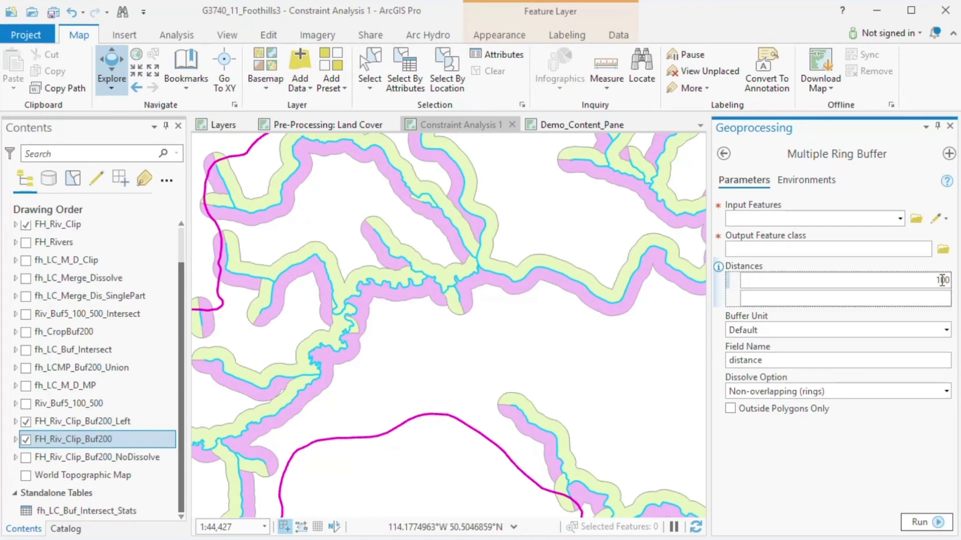
text(2)
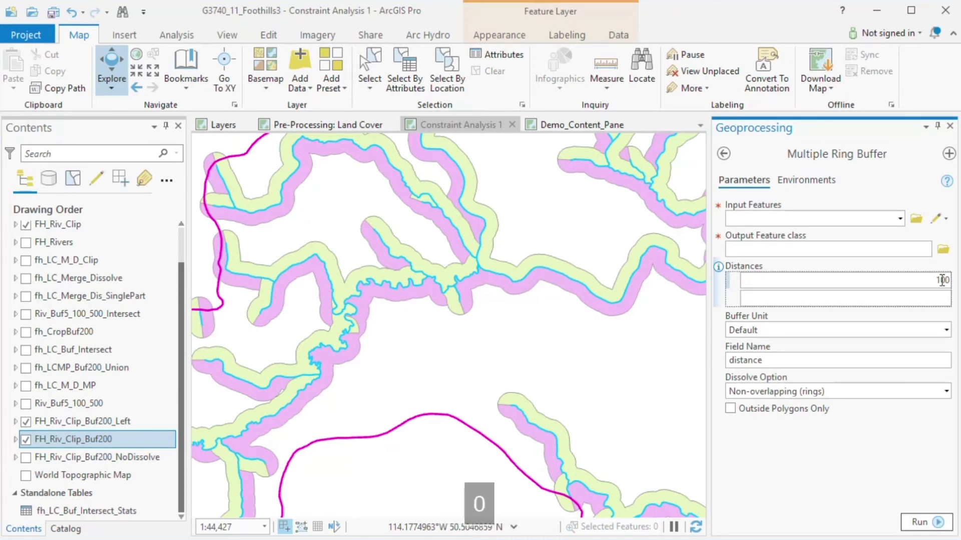
click(943, 298)
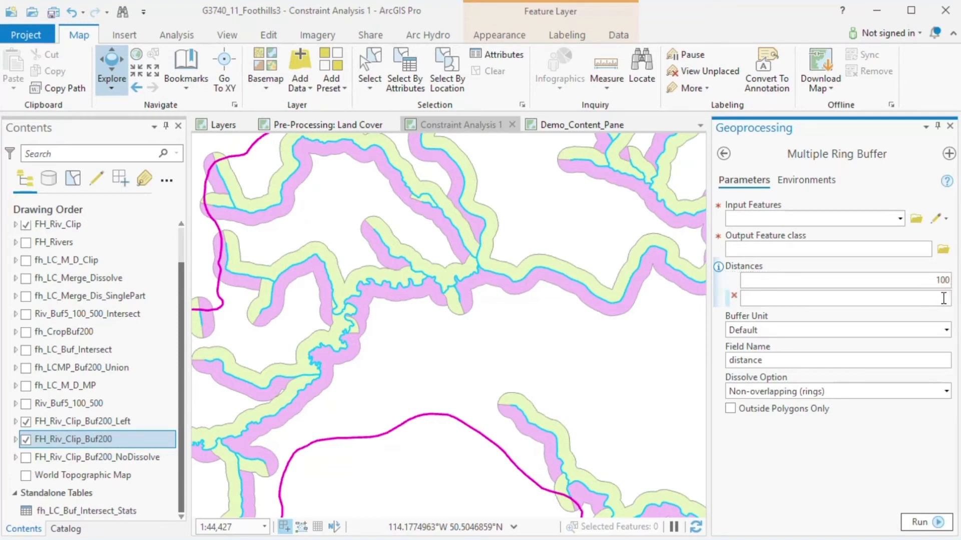
text(200)
key(Return)
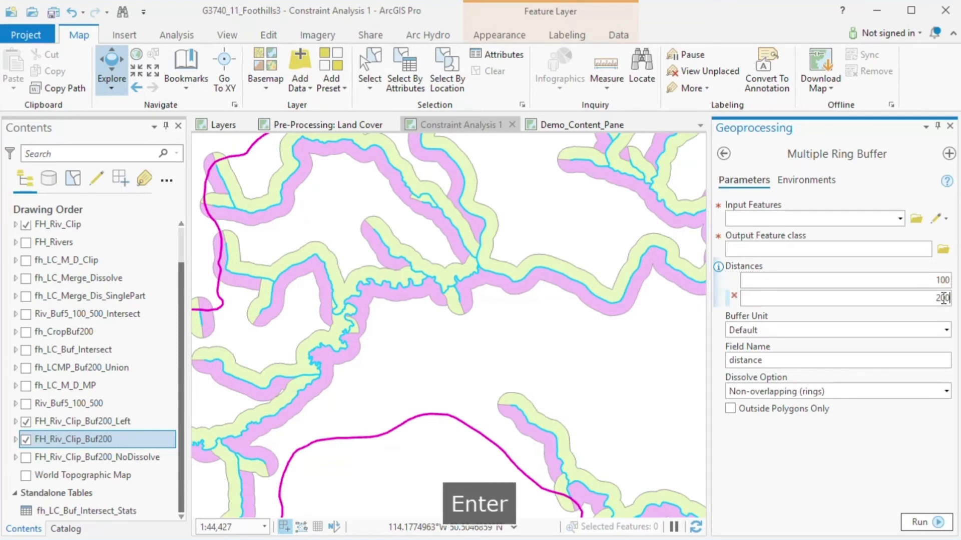
click(944, 317)
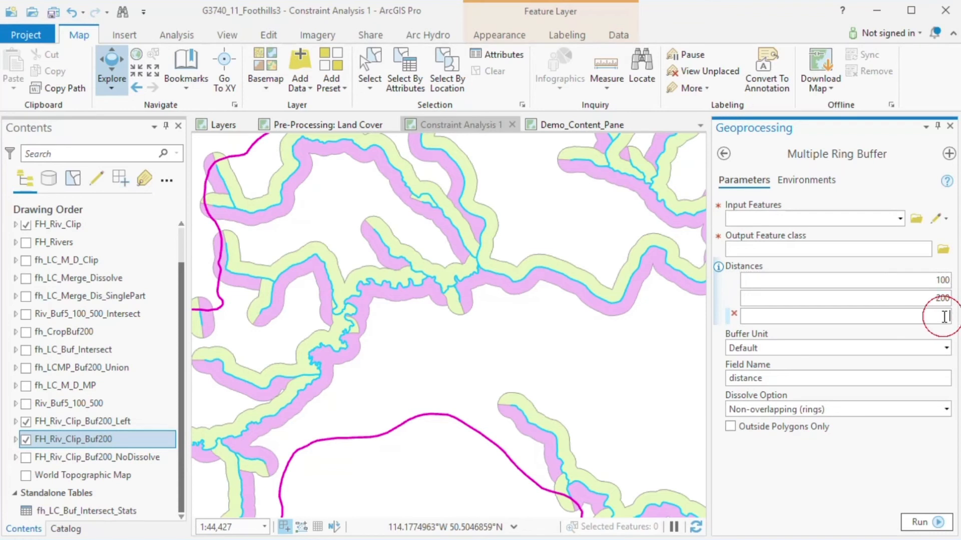
text(300)
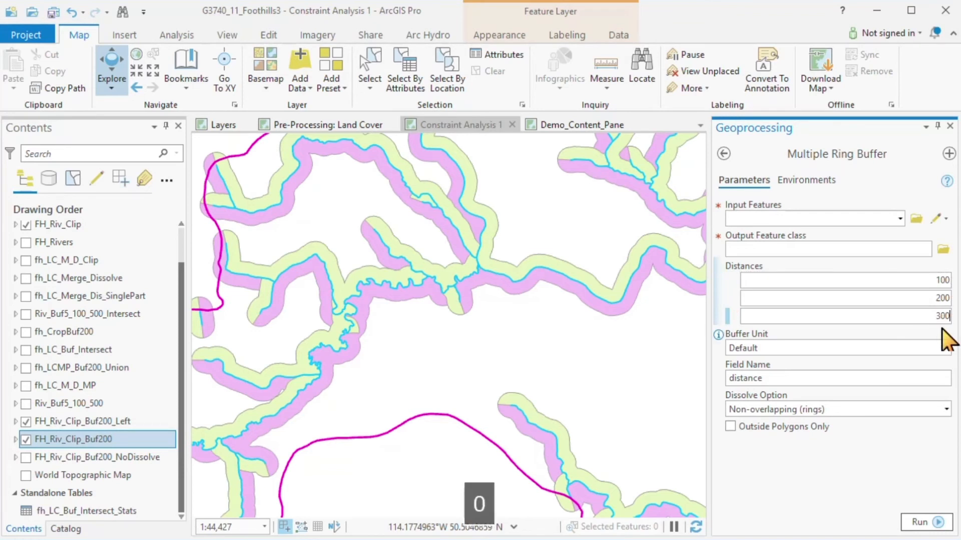
key(Return)
click(944, 333)
text(400)
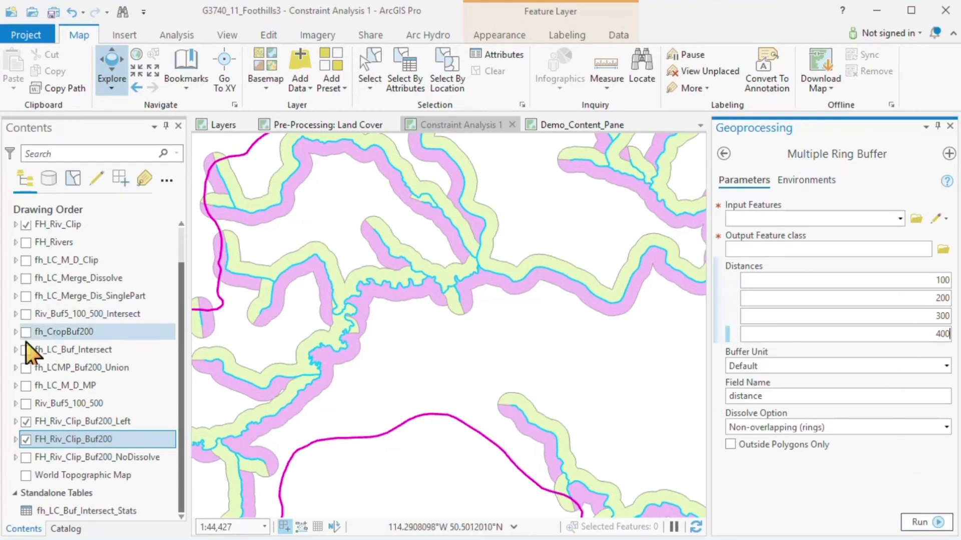
Hide FH_Riv_Clip_Buf200_Left and temporarily display Riv_Buf5_100_500 to examine the multiple-ring buffer around the rivers
click(25, 423)
click(25, 405)
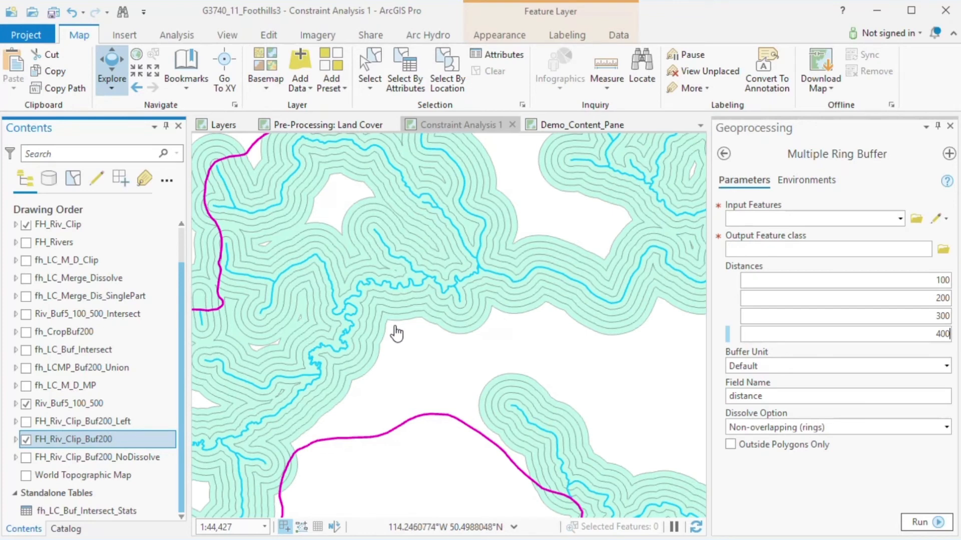
click(26, 403)
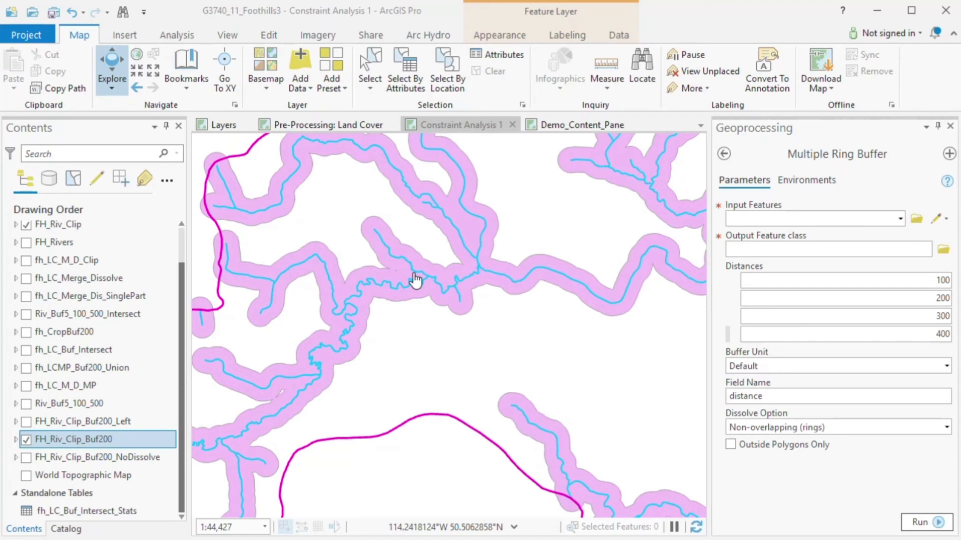
Set up the Intersect overlay tool with FH_Riv_Clip_Buf200 and fh_LC_M_D_Clip as input features
click(724, 153)
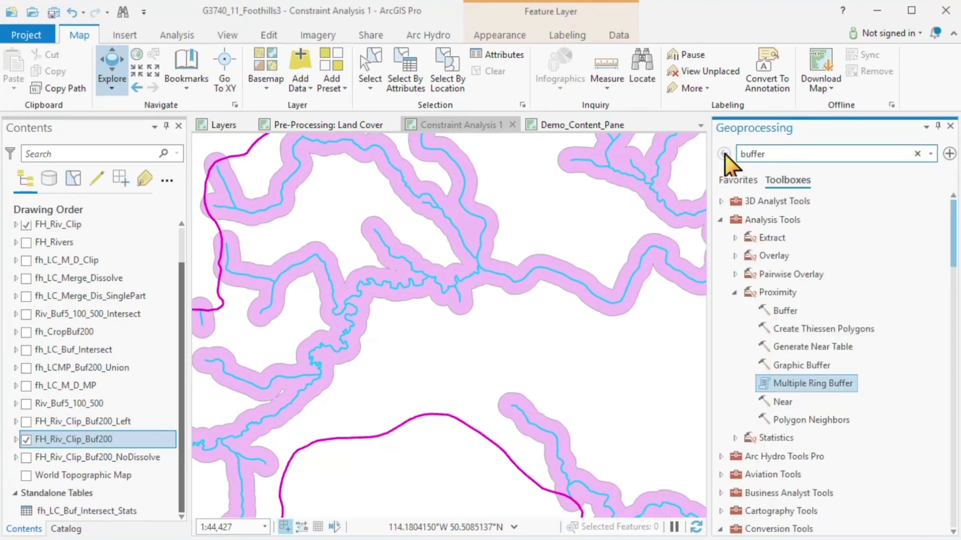
click(734, 292)
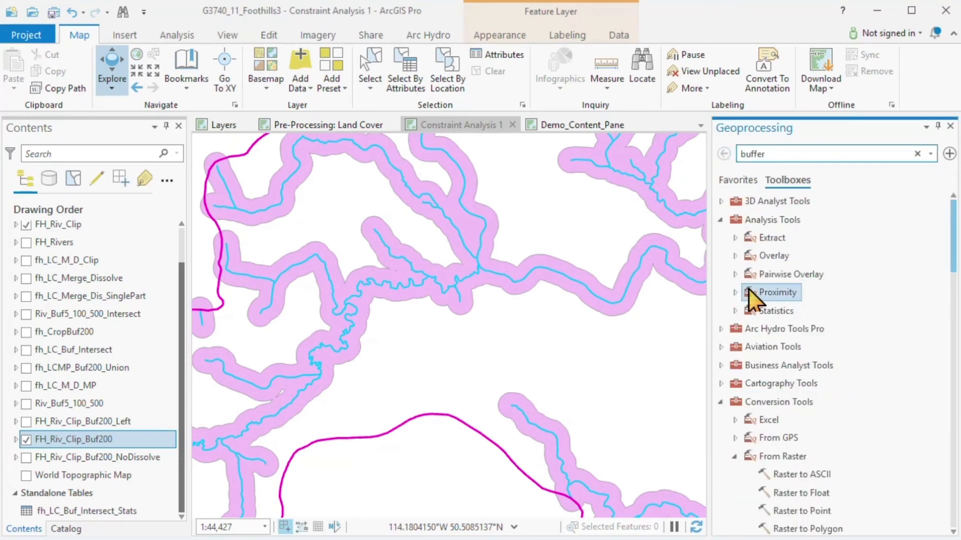
click(735, 255)
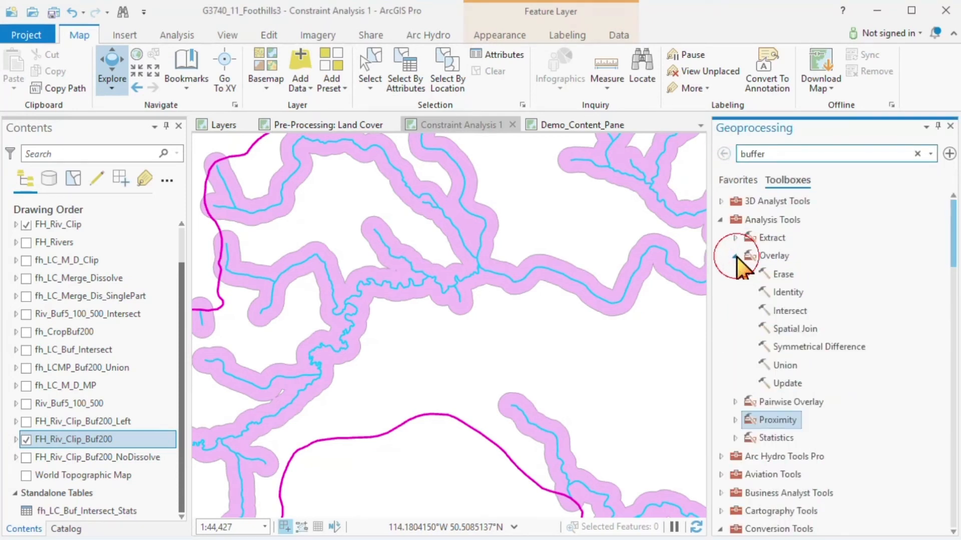
click(790, 311)
click(851, 221)
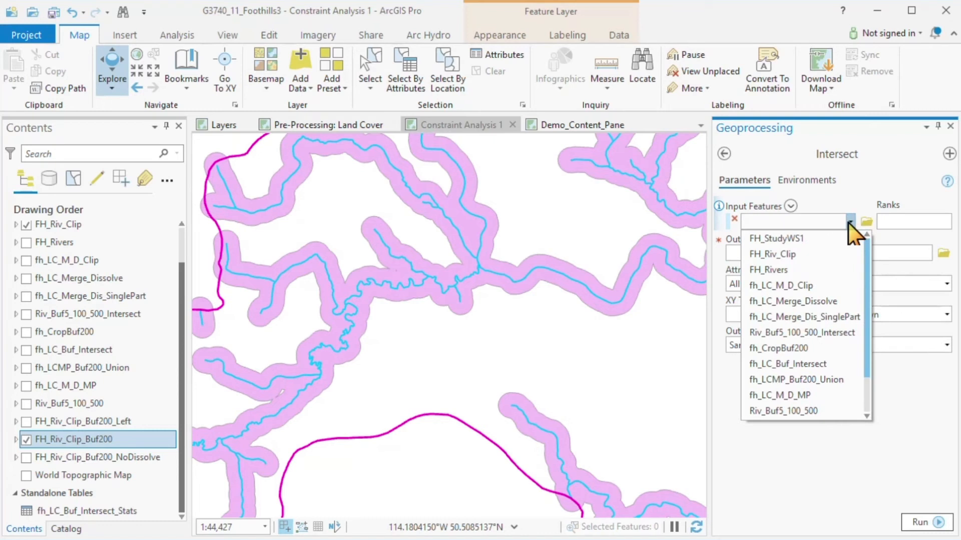
scroll(826, 396, down, 1)
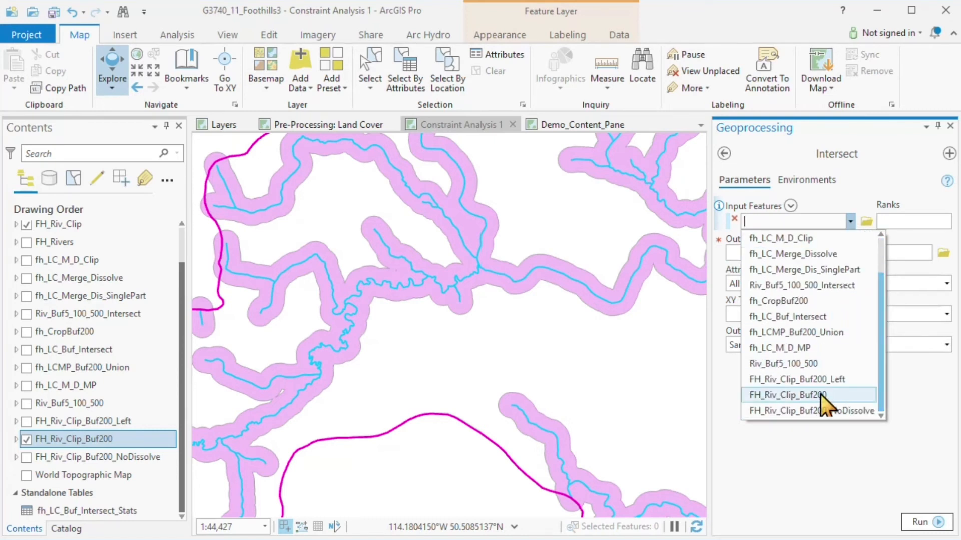
click(820, 395)
click(851, 239)
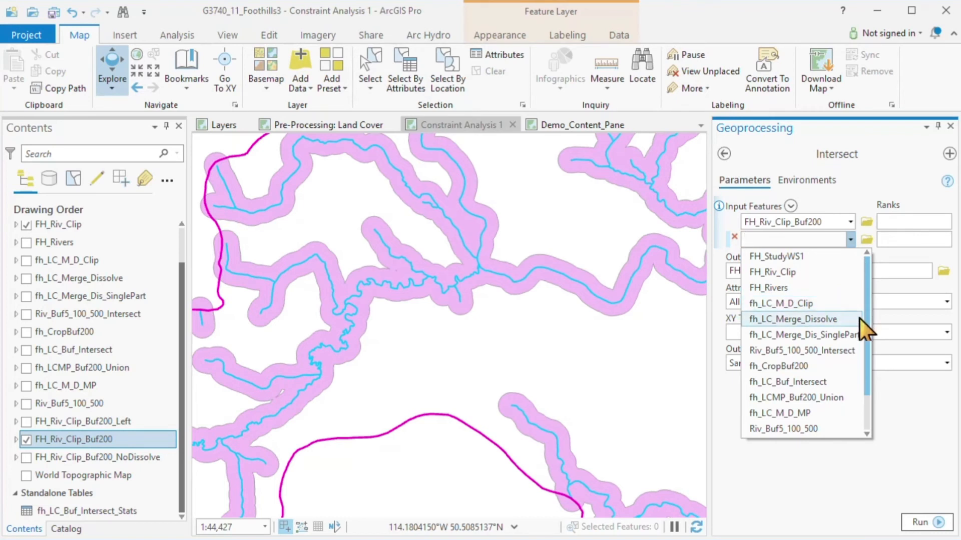
click(818, 305)
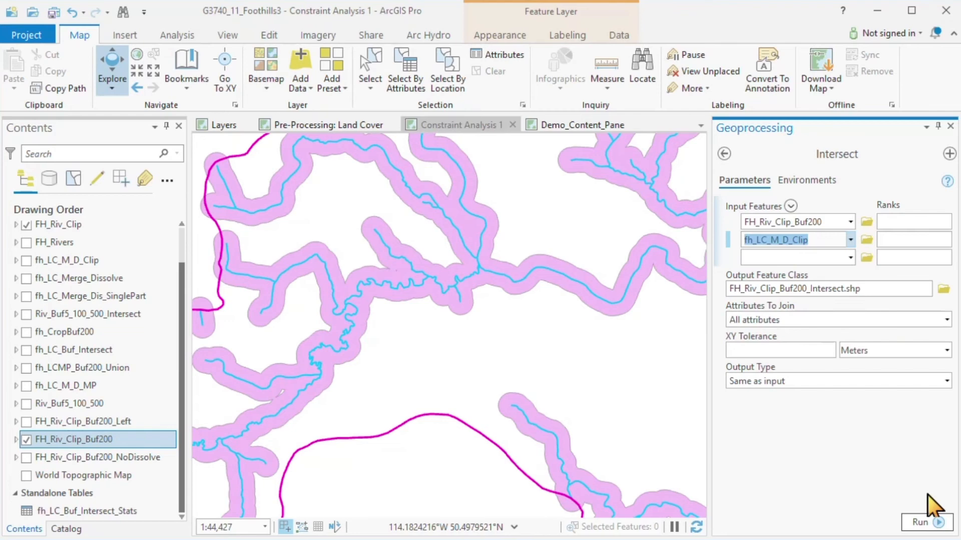
Show the fh_LC_Buf_Intersect layer and examine the land cover within the river buffers
click(26, 349)
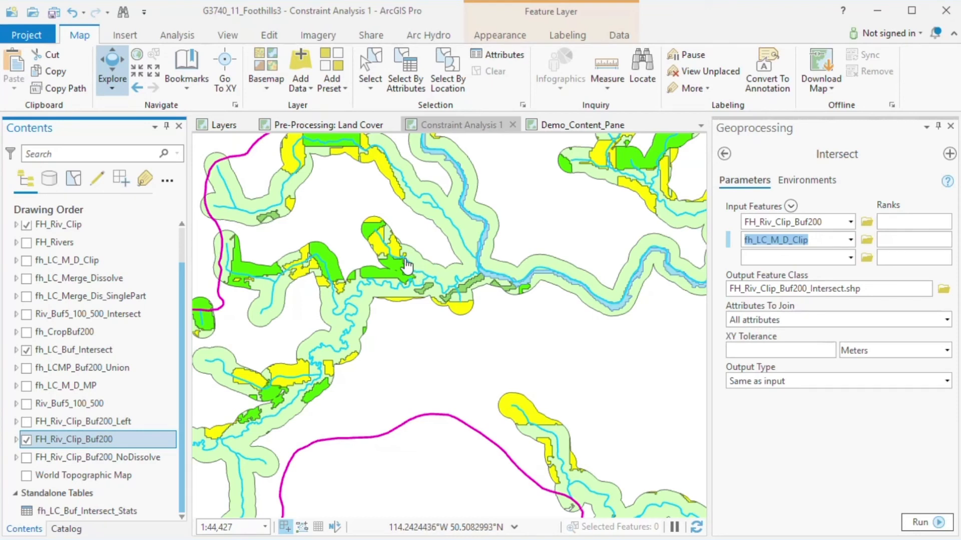
scroll(380, 247, up, 5)
drag(378, 234, 446, 353)
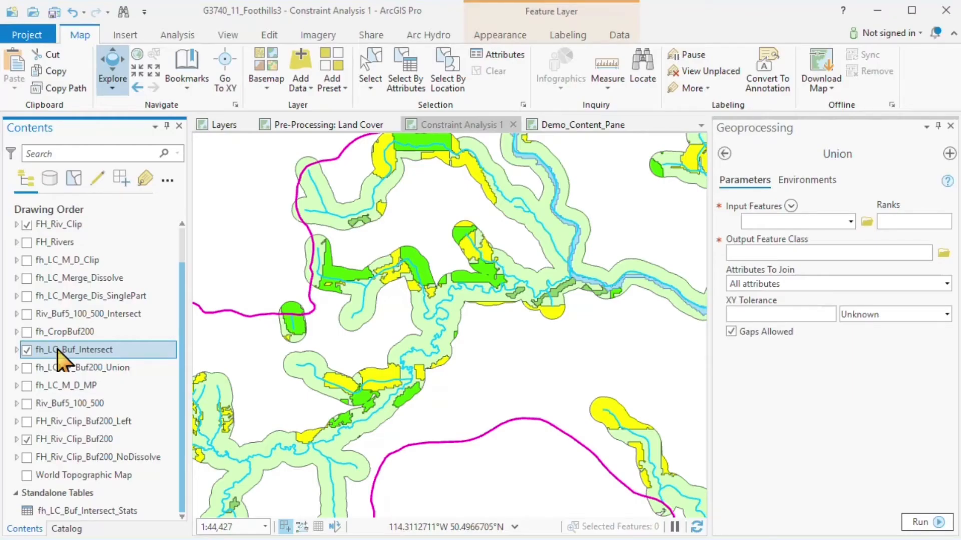
In the fh_LC_Buf_Intersect attribute table, calculate the Area_m2 field as geodesic area in square meters
right_click(64, 353)
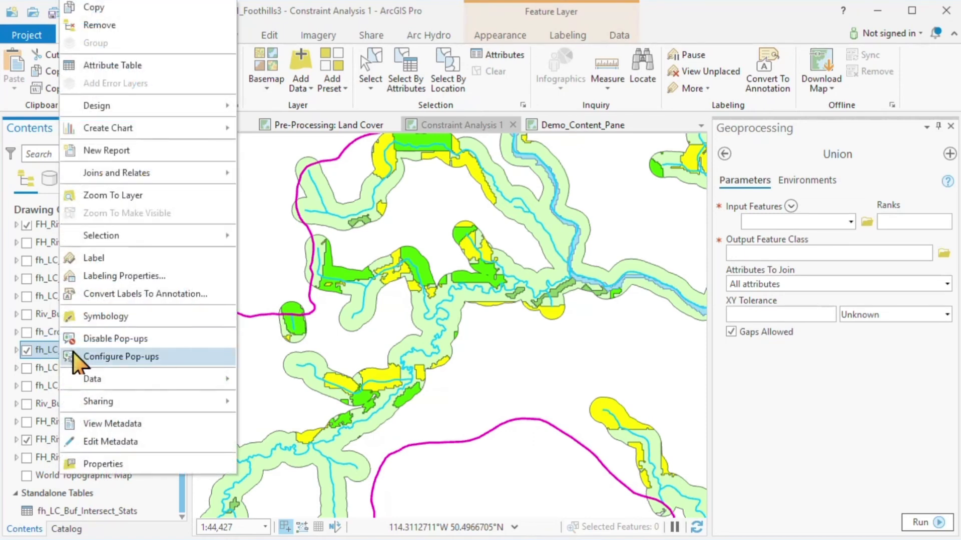
click(107, 65)
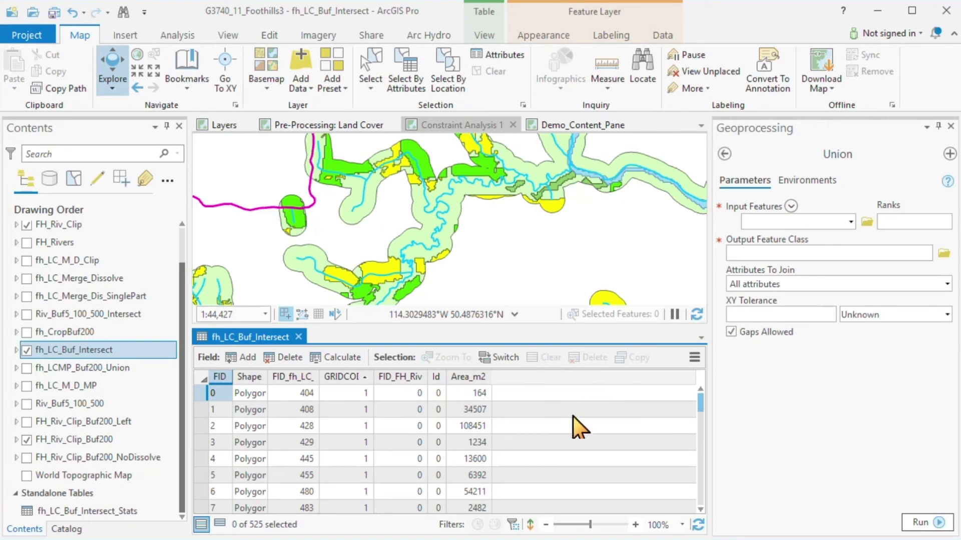
right_click(464, 379)
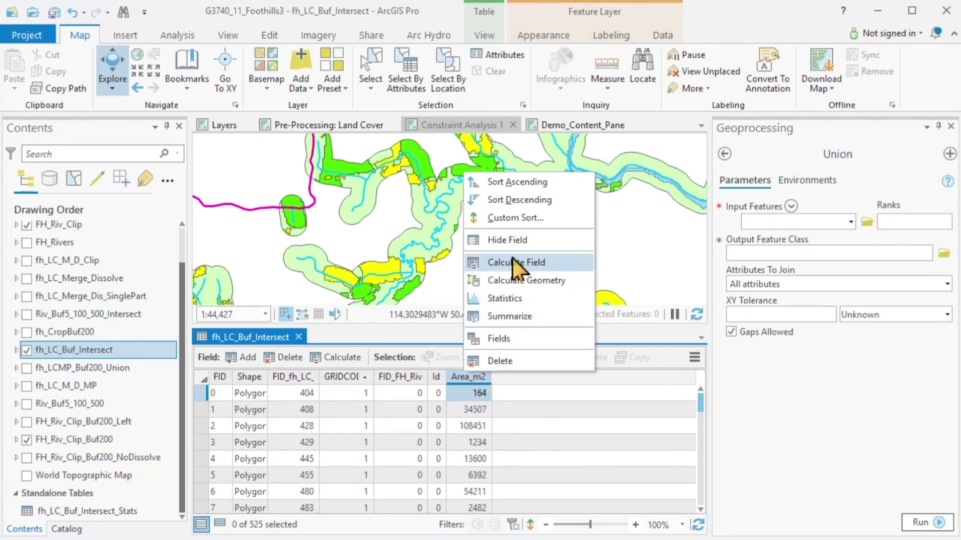
click(516, 283)
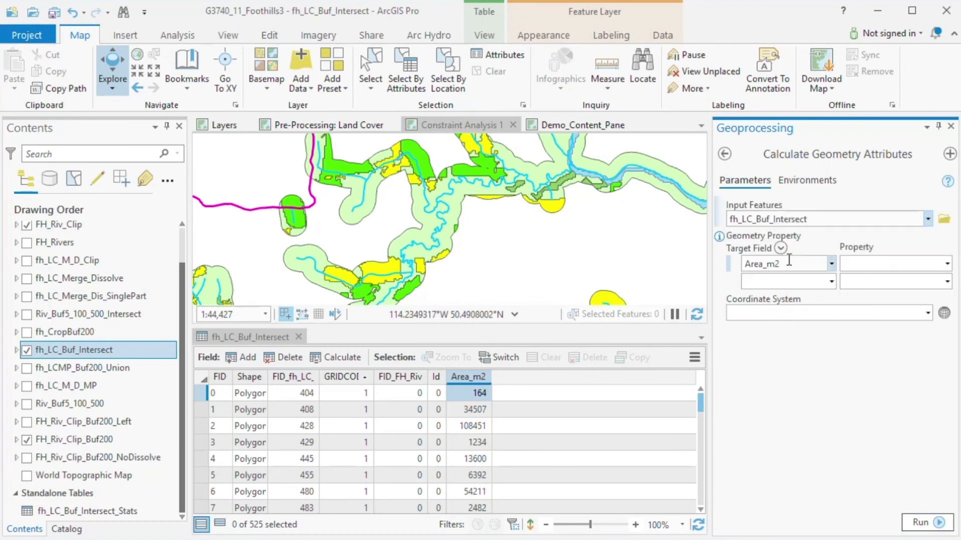
click(947, 263)
click(932, 281)
click(947, 313)
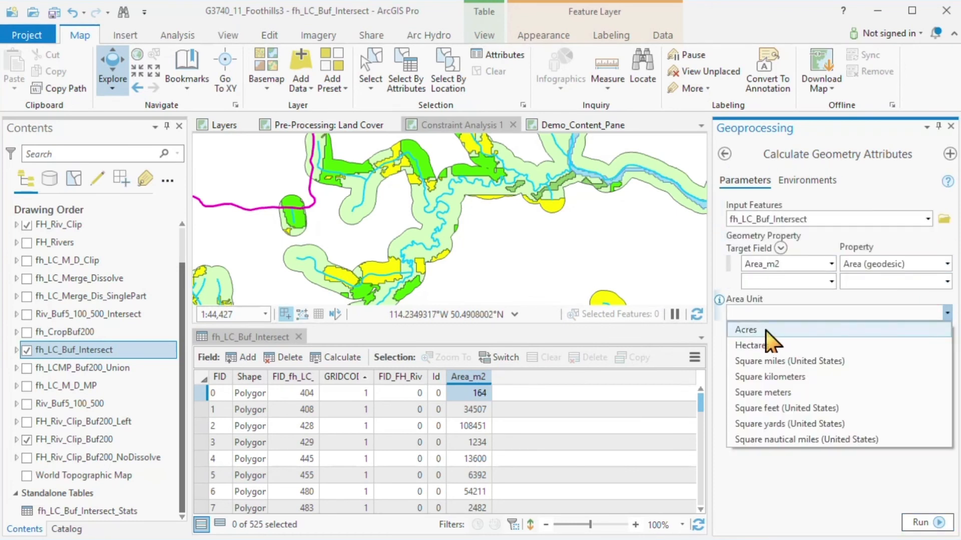
click(773, 393)
click(921, 522)
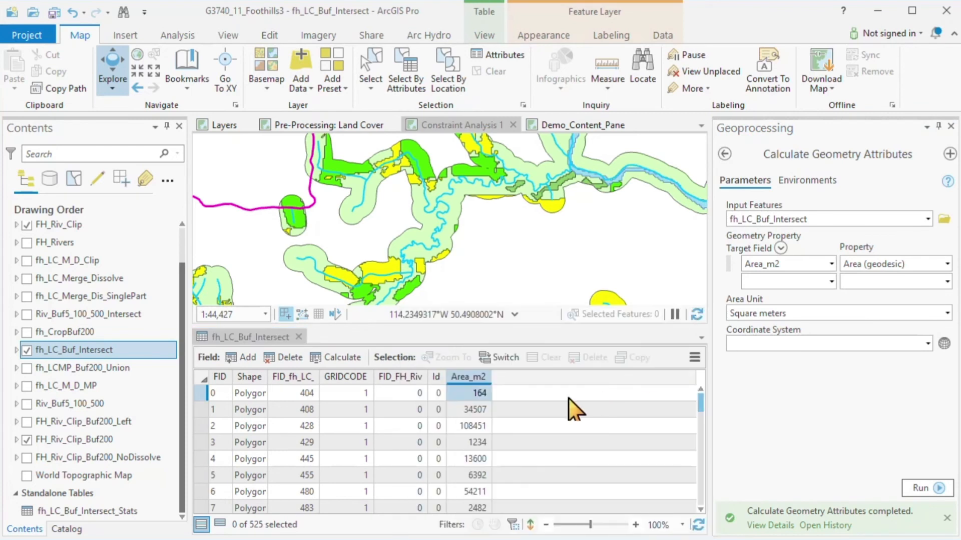
mouse_move(702, 402)
mouse_down()
mouse_move(702, 431)
mouse_move(700, 384)
mouse_up()
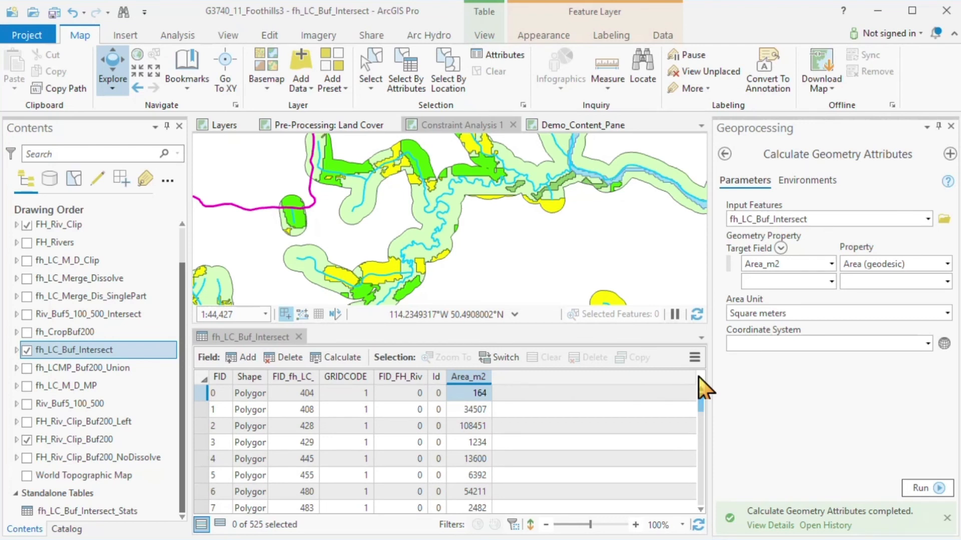
Set up Summary Statistics on the fh_LC_Buf_Intersect table with Area_m2 as the statistics field and Sum as the statistic type
mouse_move(467, 376)
right_click(467, 385)
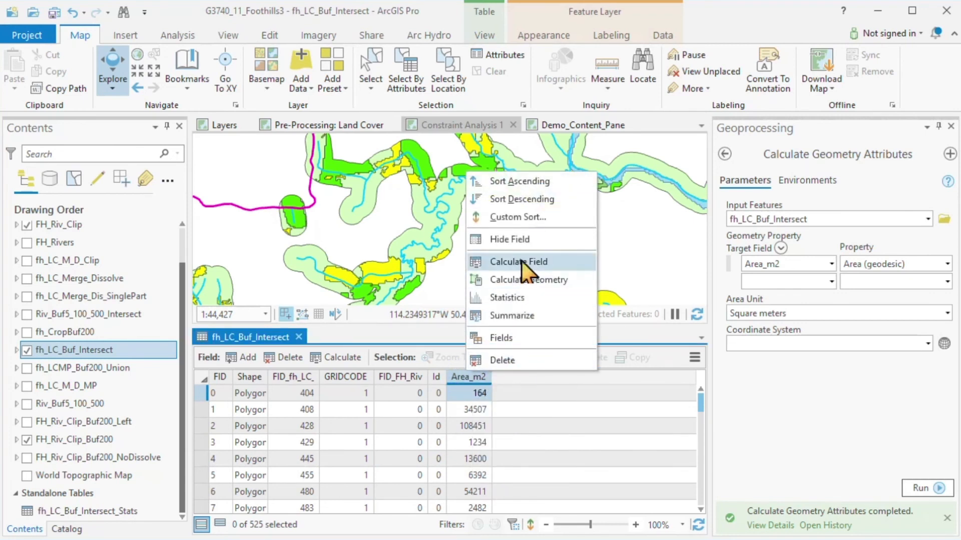
click(513, 316)
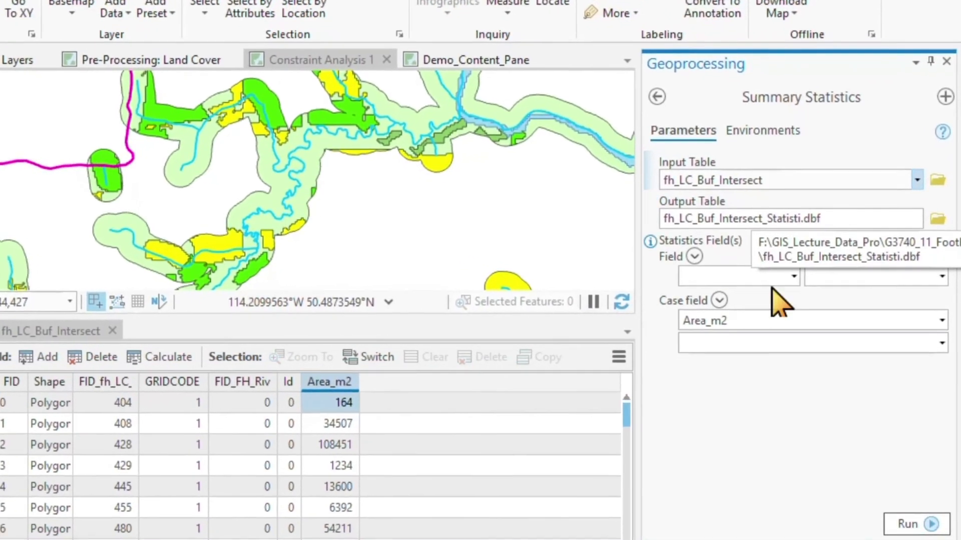
click(783, 271)
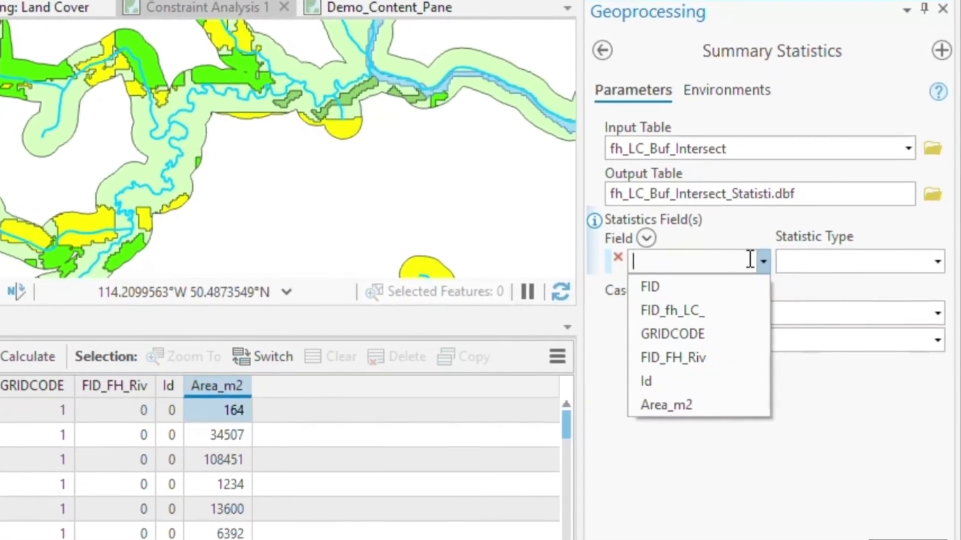
click(602, 226)
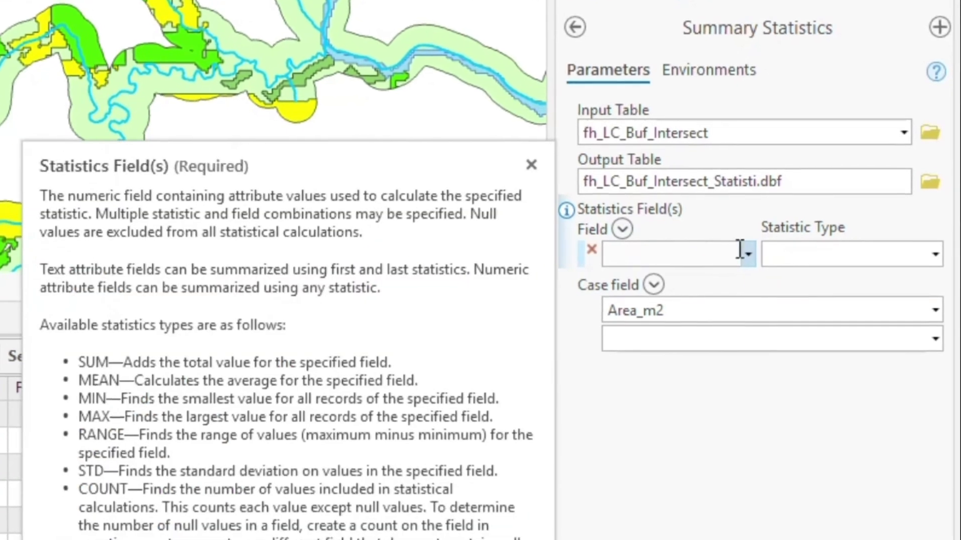
click(752, 256)
click(672, 409)
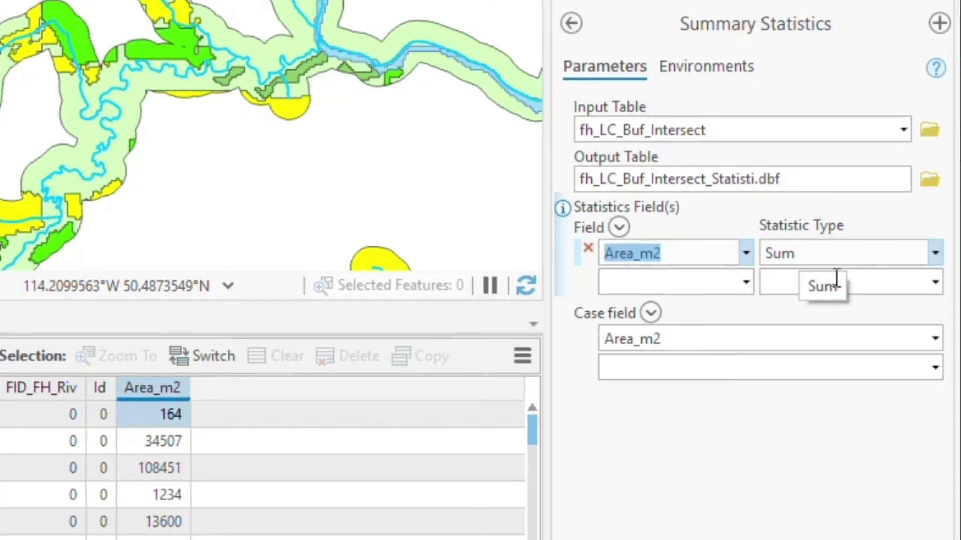
Set the Summary Statistics case field to GRIDCODE so the areas are summed per land-cover class
mouse_move(563, 313)
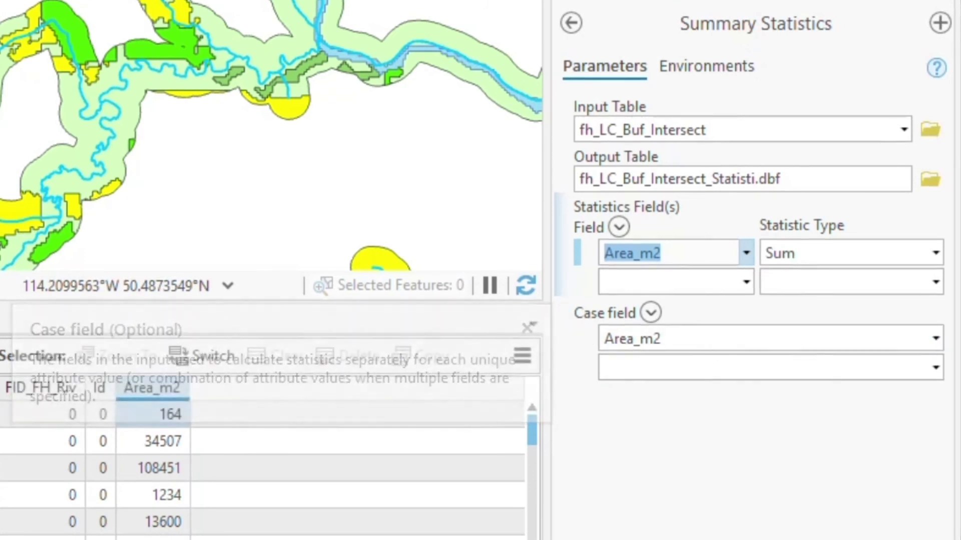
click(935, 339)
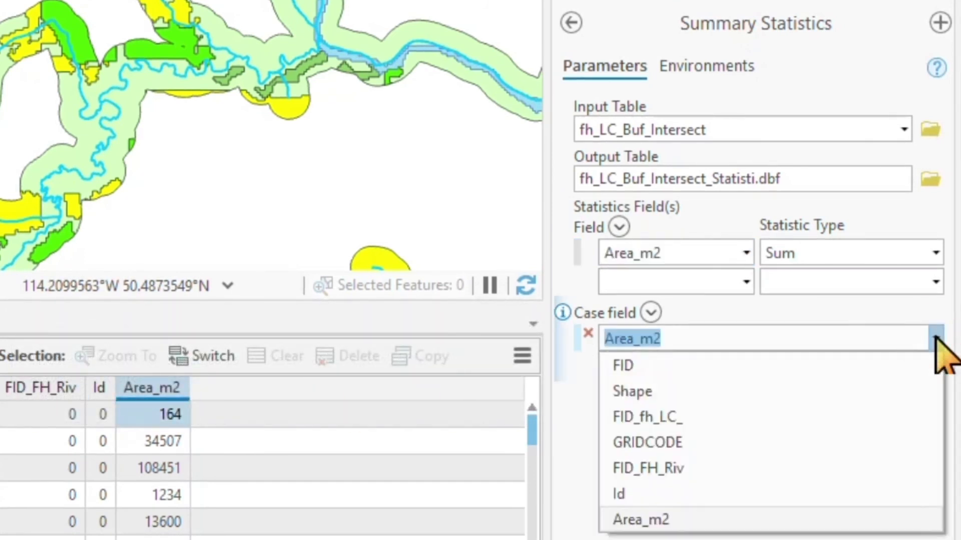
click(696, 442)
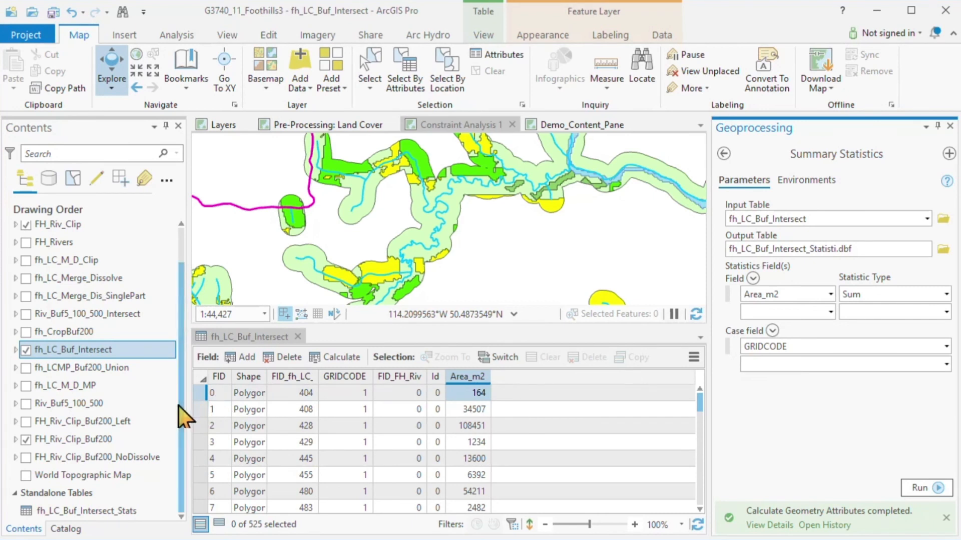
Open the fh_LC_Buf_Intersect_Stats standalone table and select the GRIDCODE 1 row to examine its summed area
right_click(89, 511)
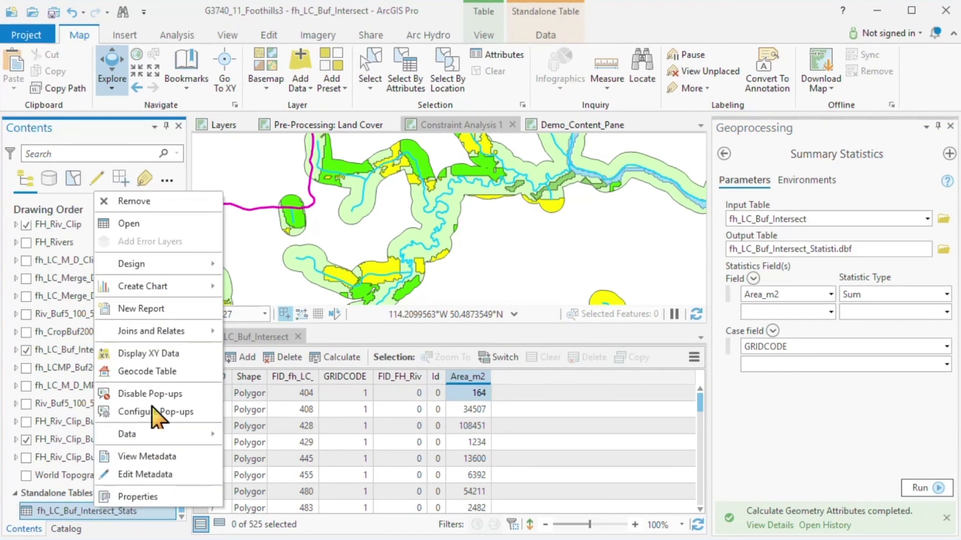
click(128, 223)
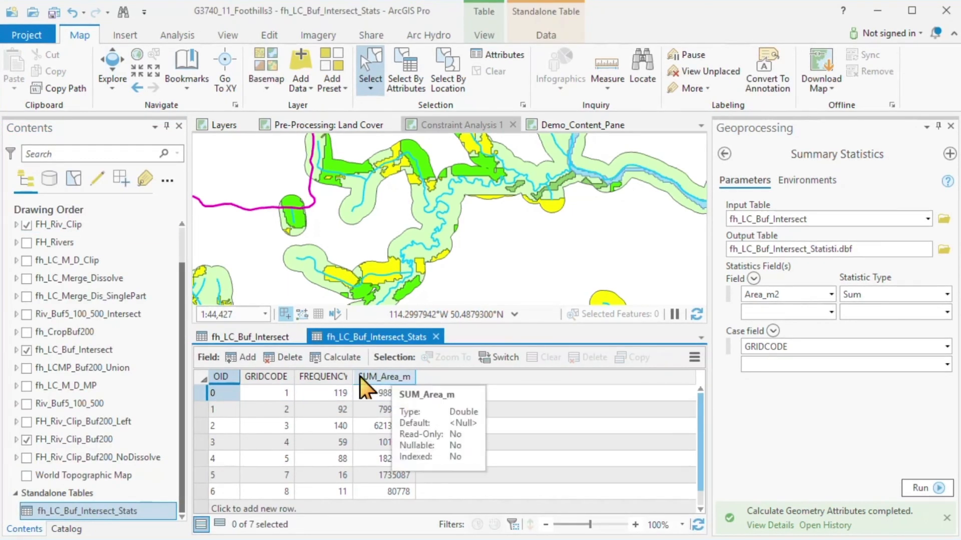
click(200, 392)
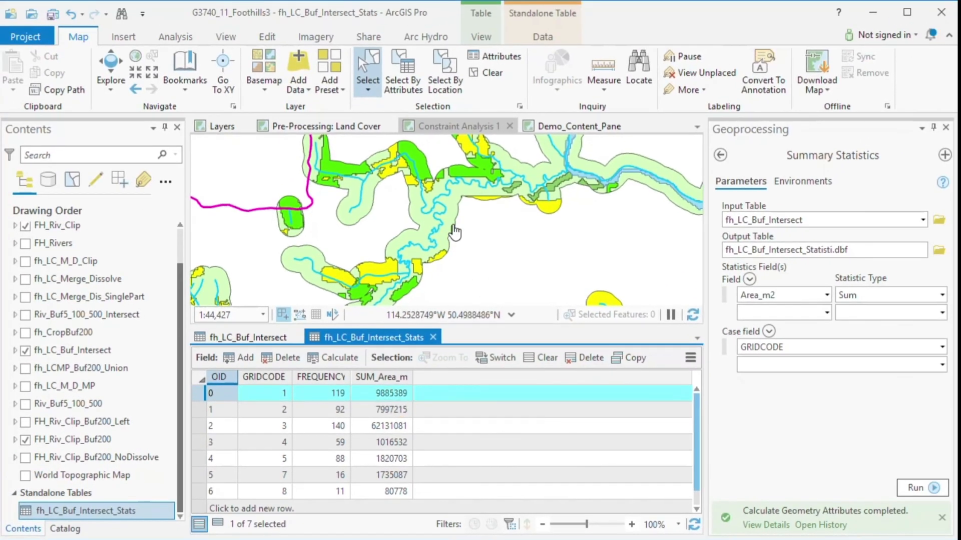
Over the World Imagery basemap, show fh_CropBuf200 and hide fh_LC_Buf_Intersect and FH_Riv_Clip_Buf200 to examine the cropland near the rivers
scroll(453, 228, down, 5)
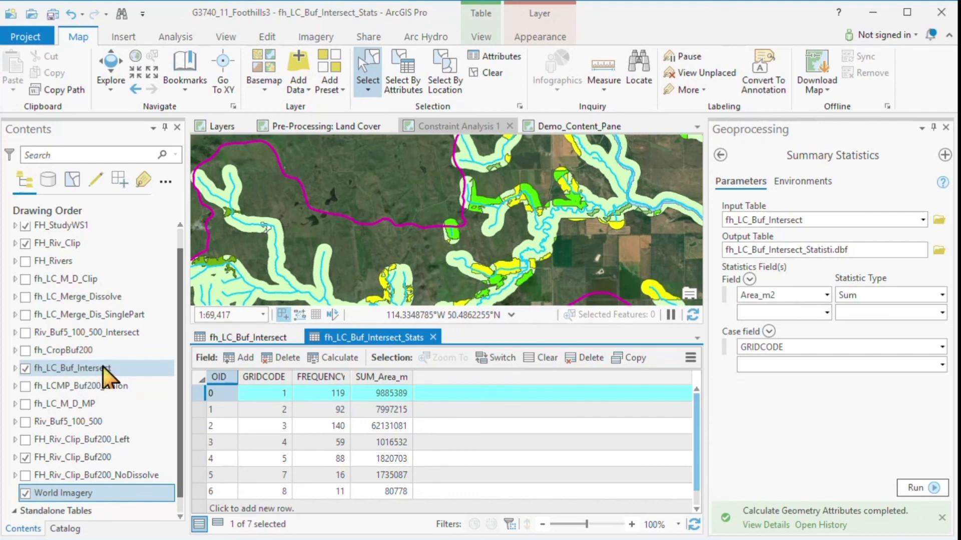
click(25, 352)
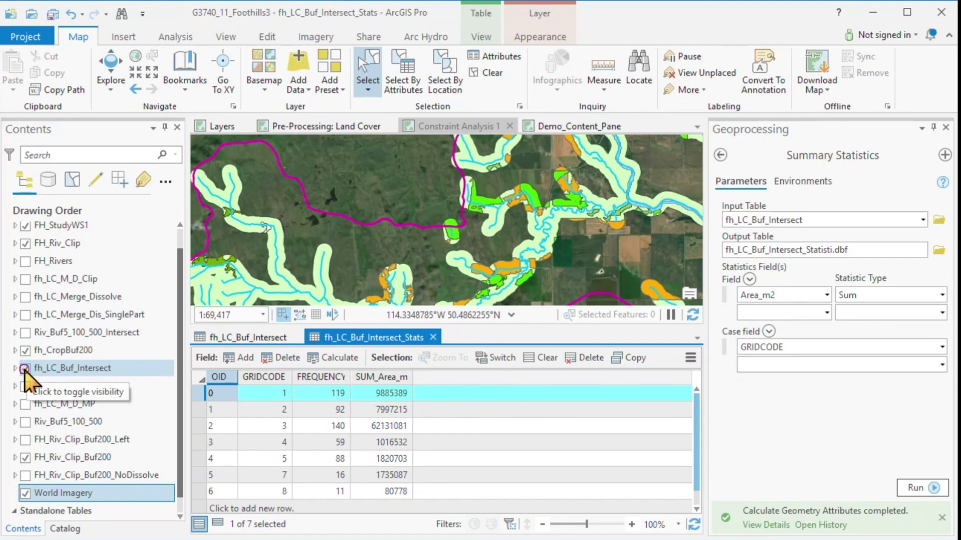
click(25, 369)
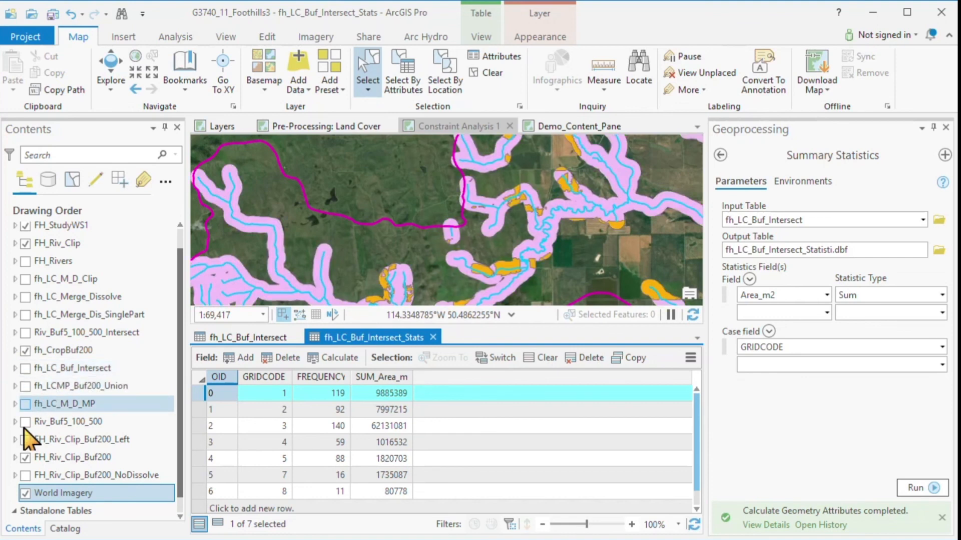
click(25, 457)
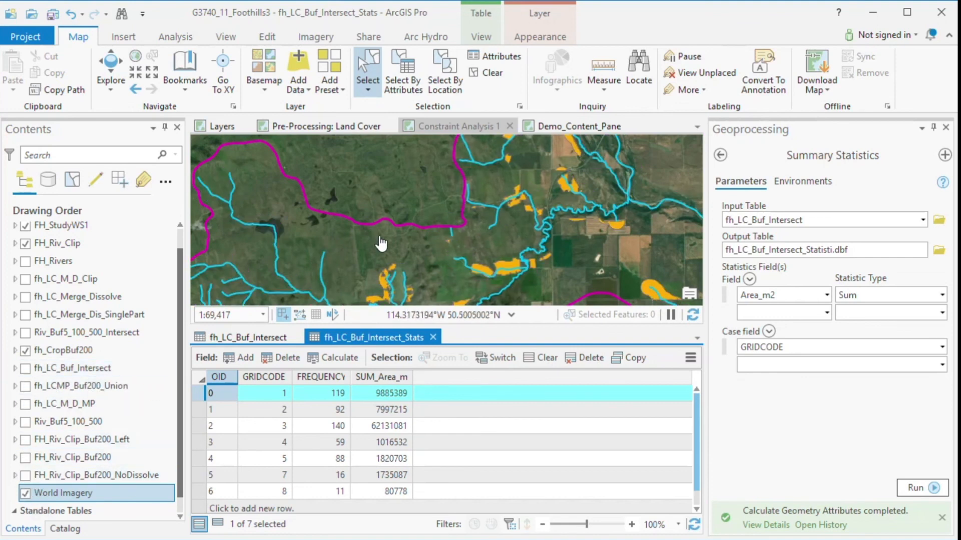
drag(441, 267, 310, 213)
key(c)
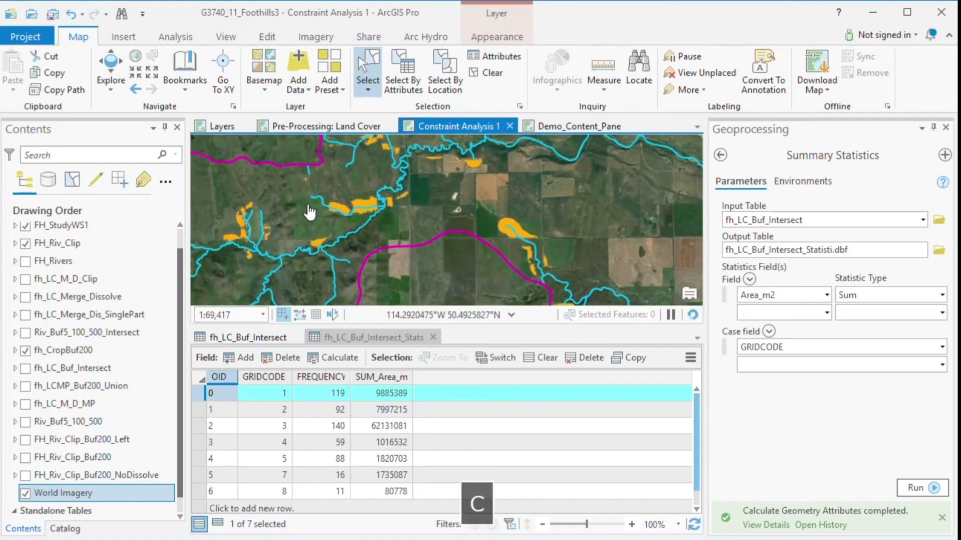